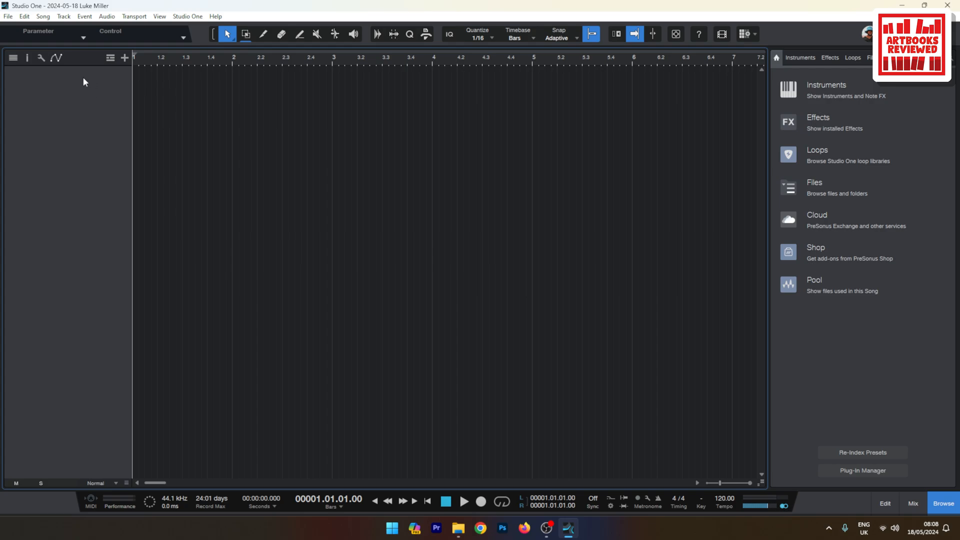
Add one instrument track named Drums with Auto-Color turned off and bright green as its color.
double_click(84, 81)
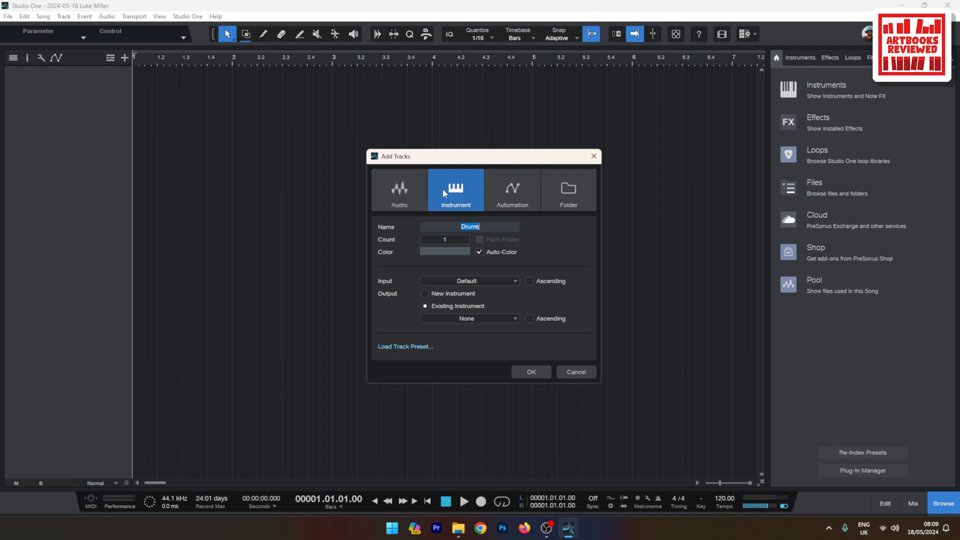
left_click(483, 228)
double_click(483, 229)
left_click(446, 253)
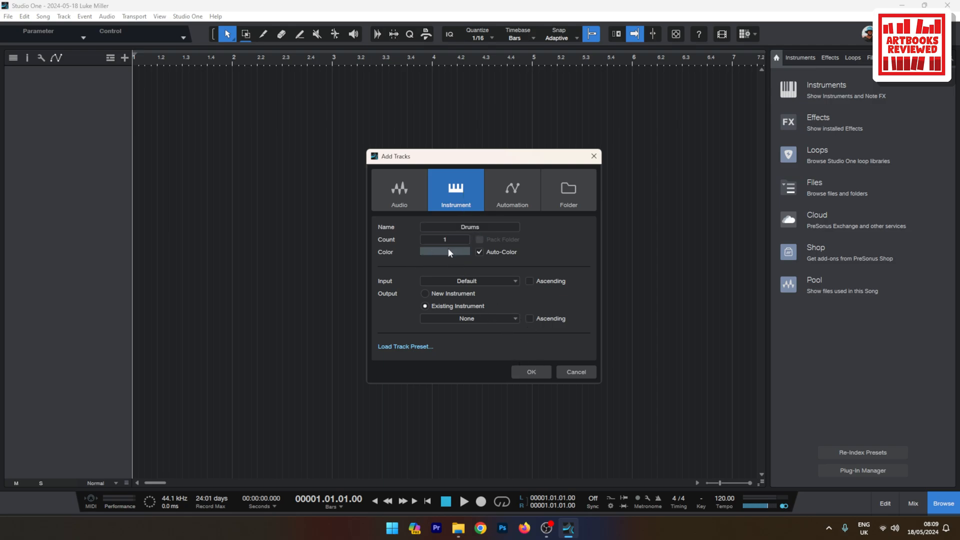
left_click(480, 252)
left_click(453, 253)
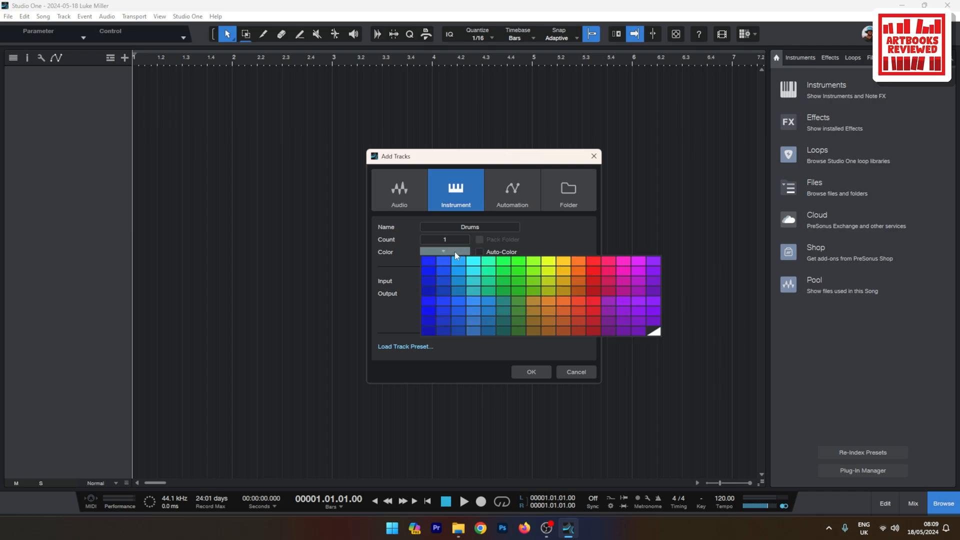
left_click(518, 262)
left_click(534, 372)
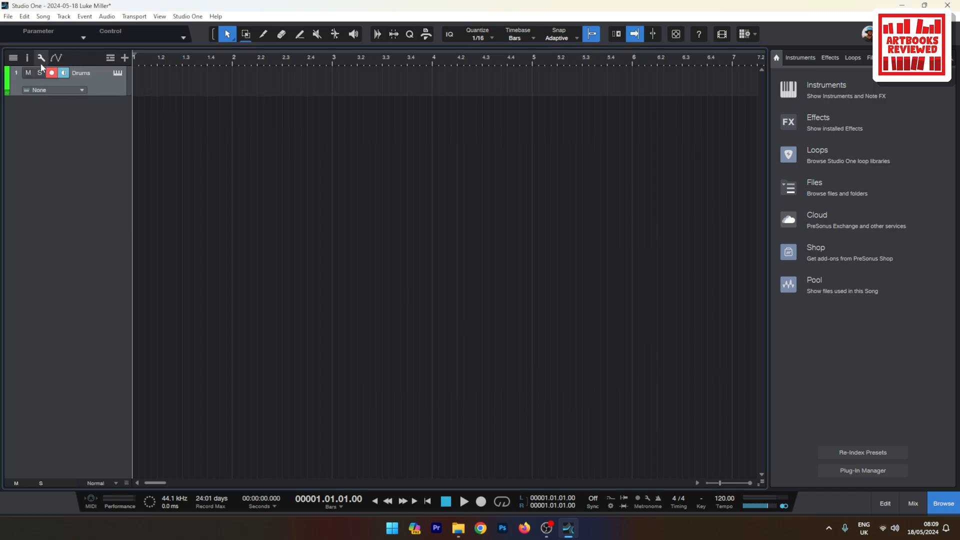
Create an empty instrument part at bar 1 of the Drums track and extend it to two bars.
double_click(137, 89)
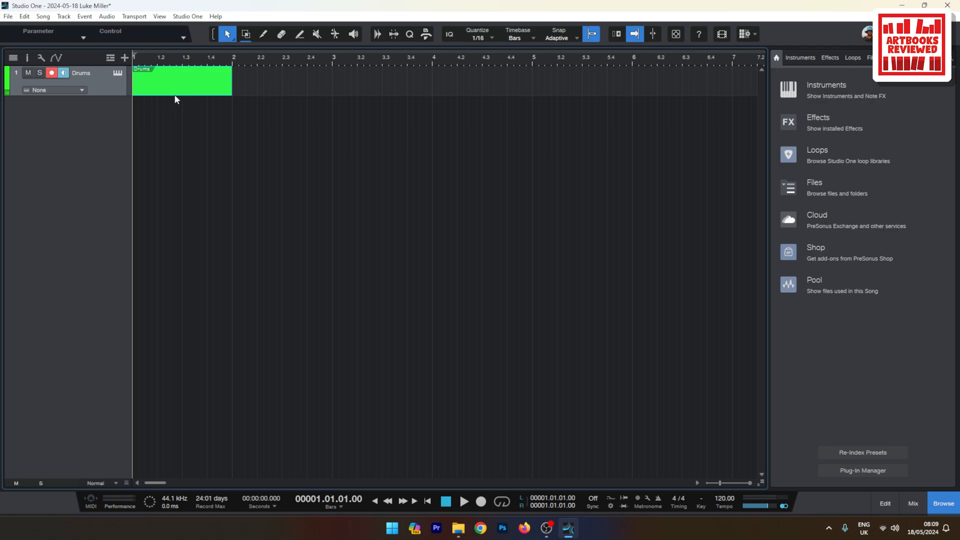
left_click_drag(232, 83, 334, 83)
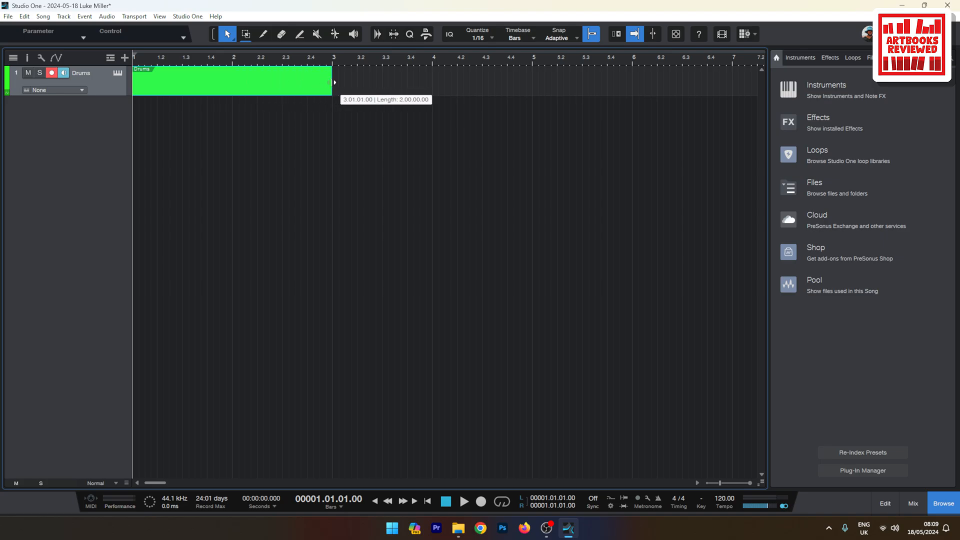
Open the Drums part in the note editor and compare its drum view with the piano view.
double_click(231, 87)
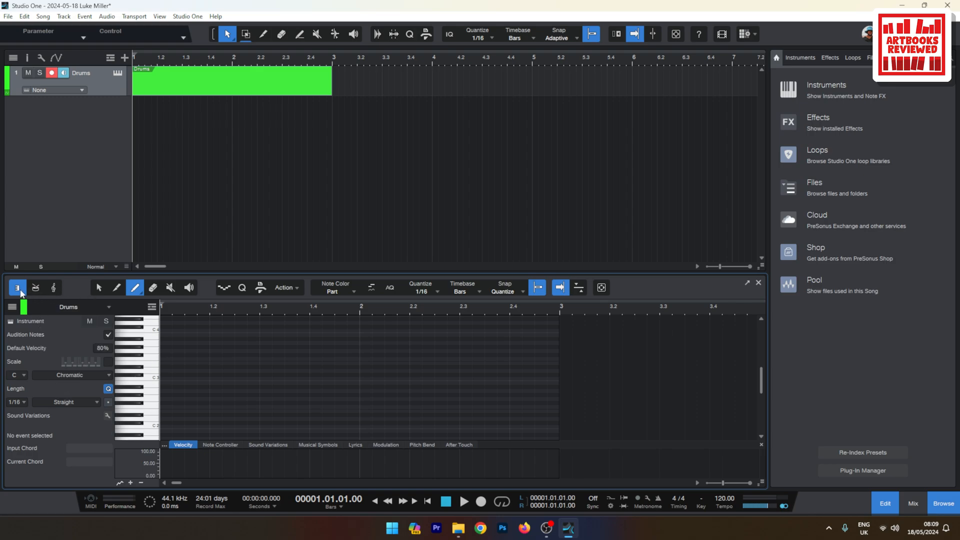
left_click(36, 288)
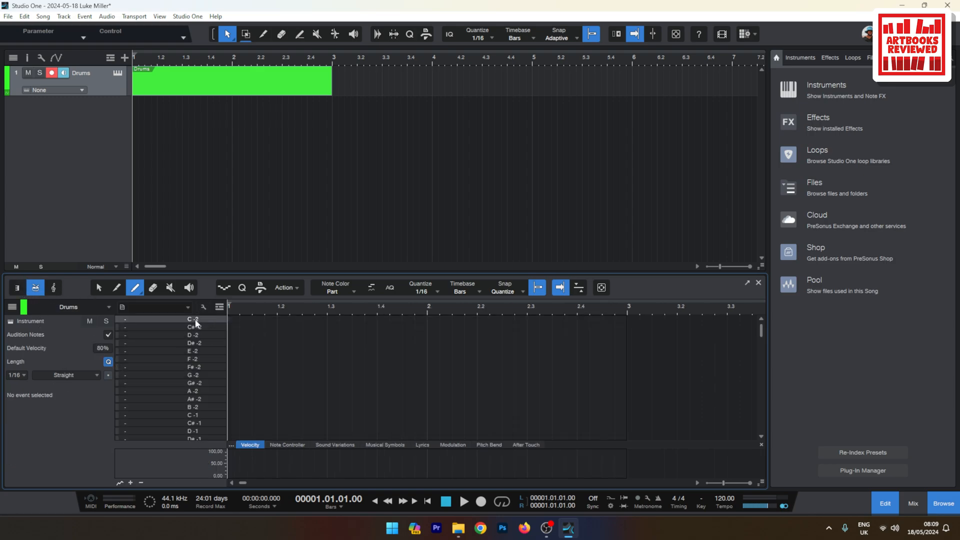
left_click(17, 291)
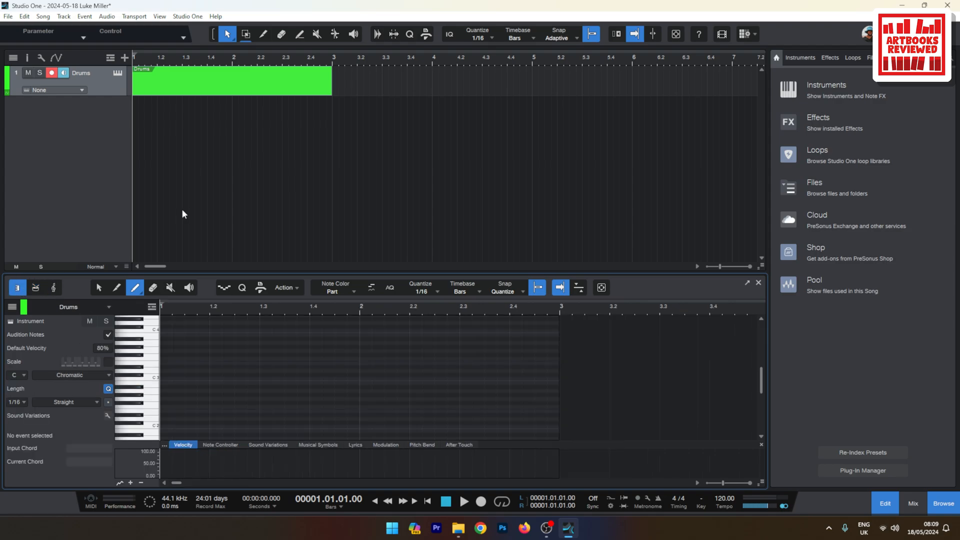
Convert the Drums part to a pattern and show the pattern in drum mode.
right_click(205, 83)
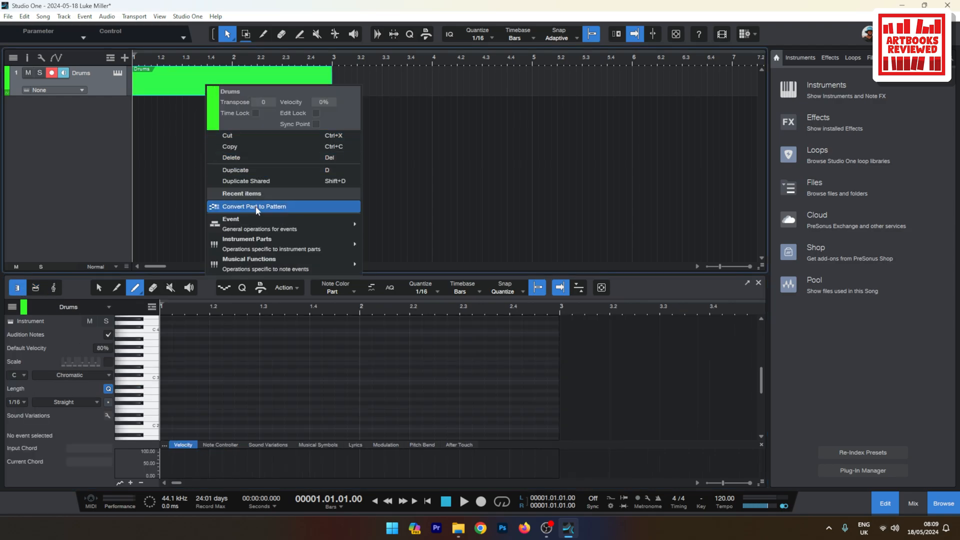
left_click(269, 208)
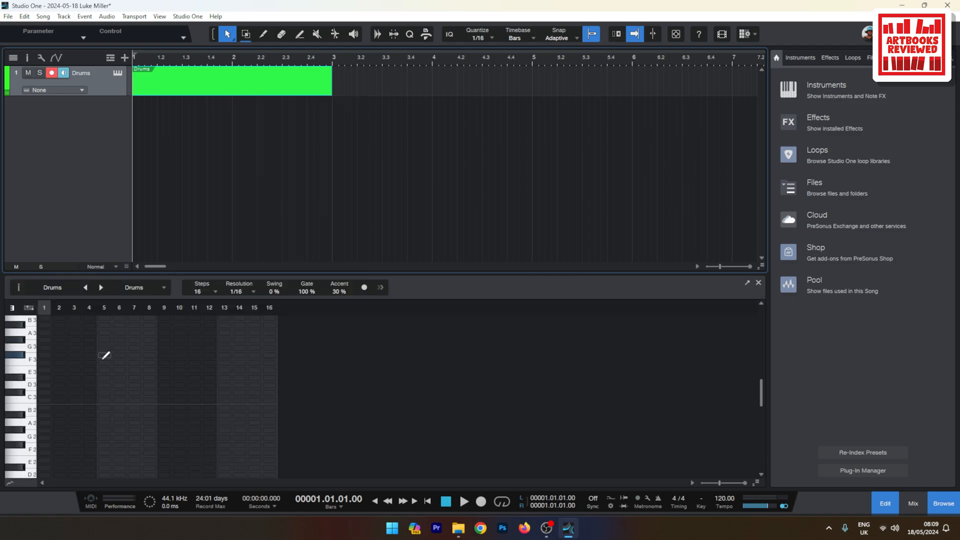
left_click(29, 308)
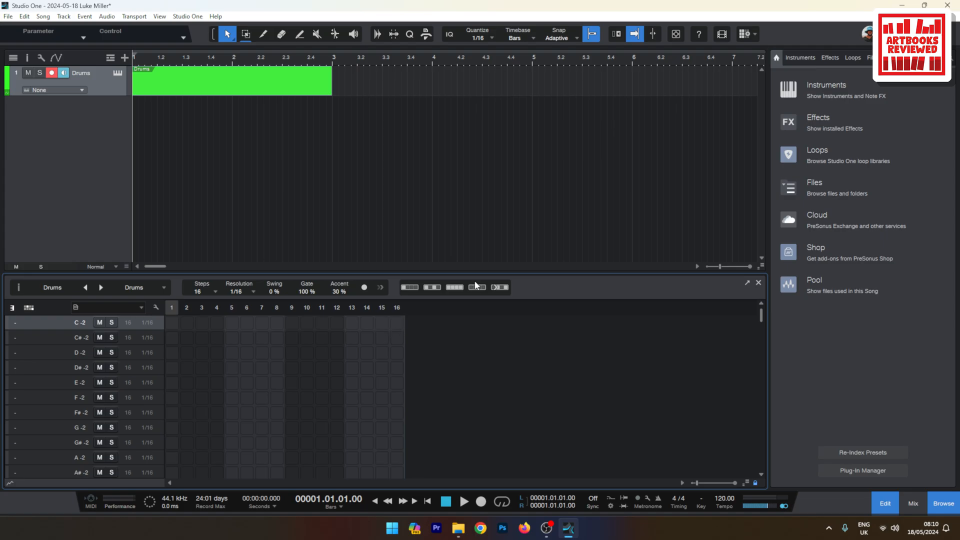
Load the Impact preset BirchTama from The Loop Loft's Dry Drums Vol1 onto the Drums track.
left_click(804, 58)
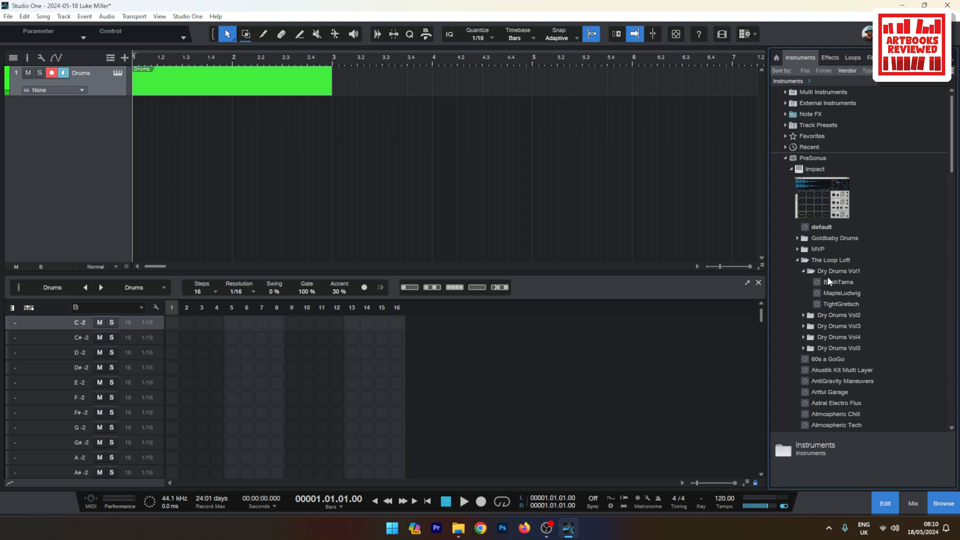
left_click_drag(835, 286, 224, 85)
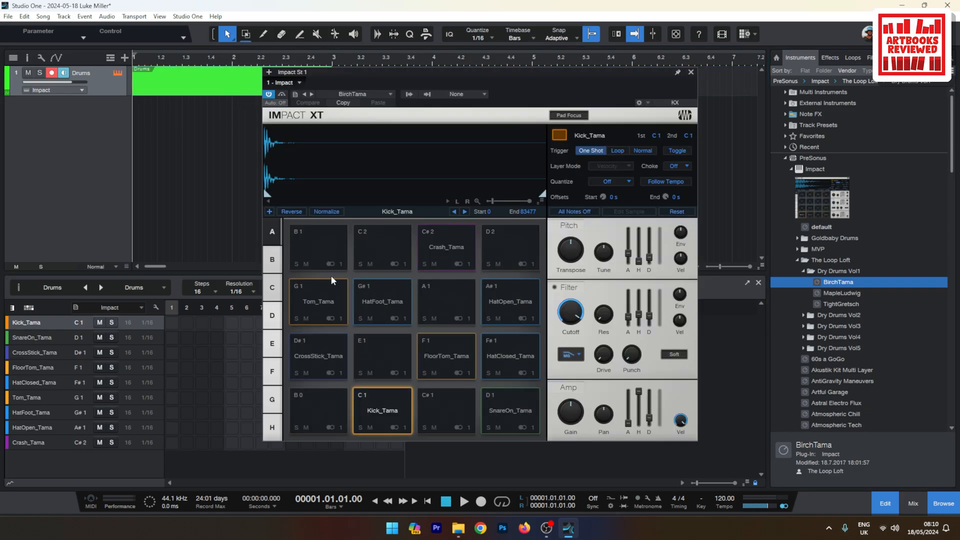
Audition the kick, snare, cross stick, floor tom and closed hat pads in Impact XT, and close the instrument window.
left_click(384, 420)
left_click(391, 414)
left_click(392, 412)
left_click(516, 411)
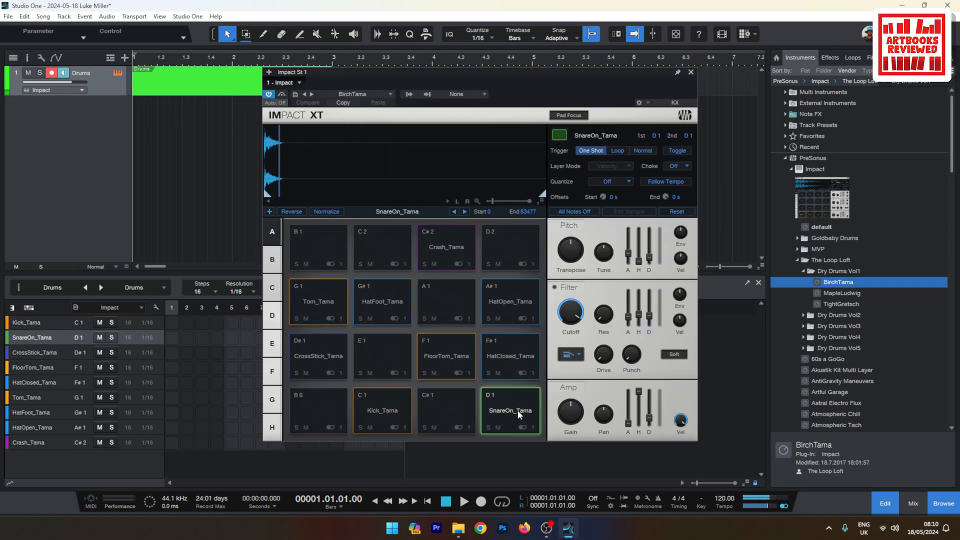
left_click(320, 352)
left_click(365, 400)
left_click(325, 355)
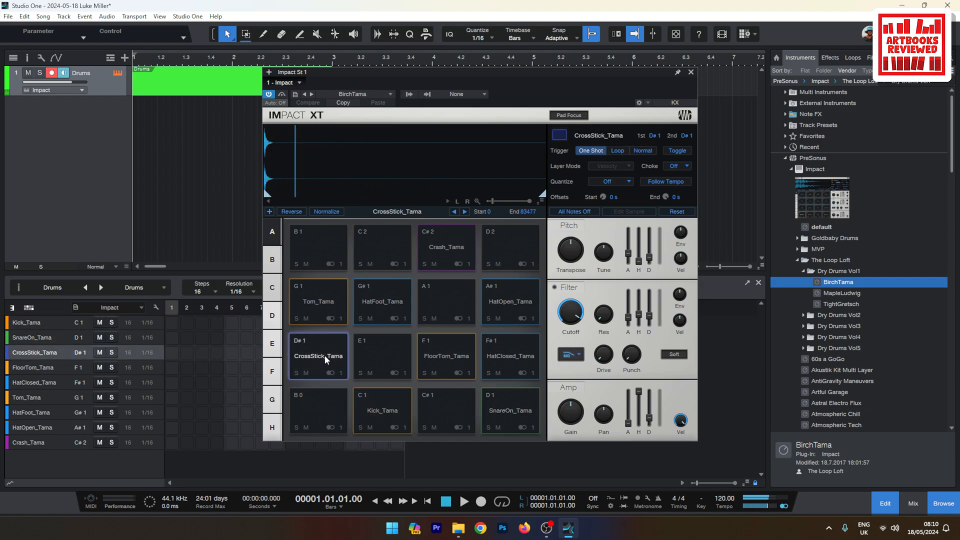
left_click(444, 359)
left_click(509, 356)
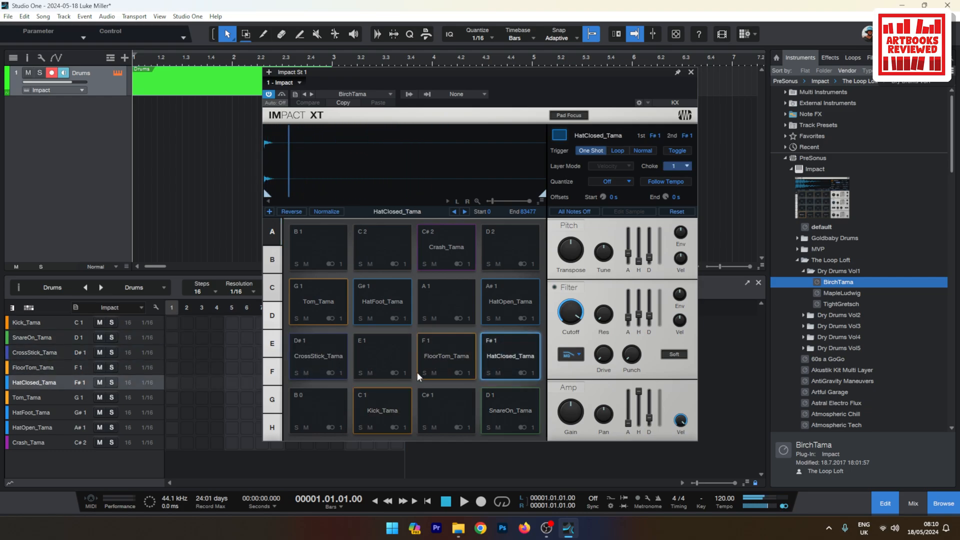
left_click(383, 402)
left_click(326, 359)
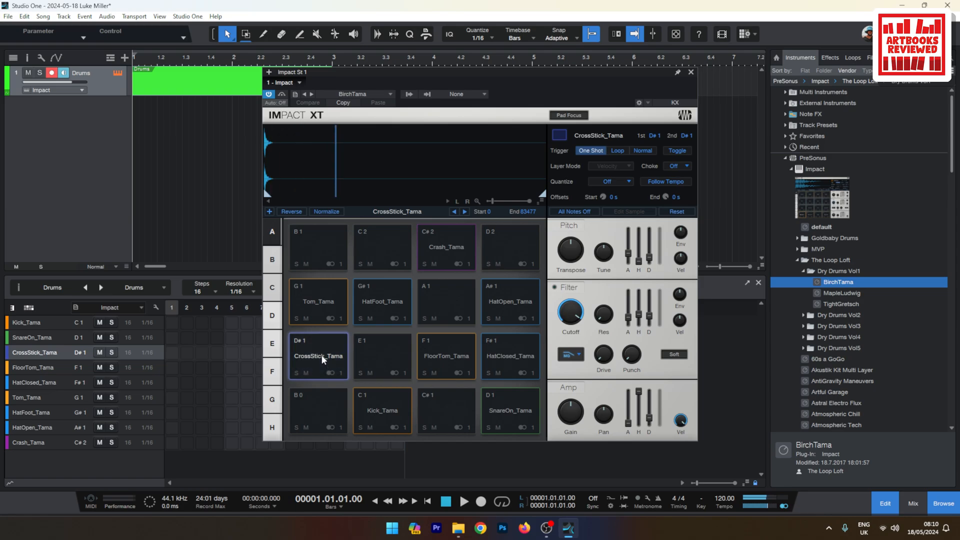
left_click(382, 413)
left_click(322, 359)
left_click(691, 73)
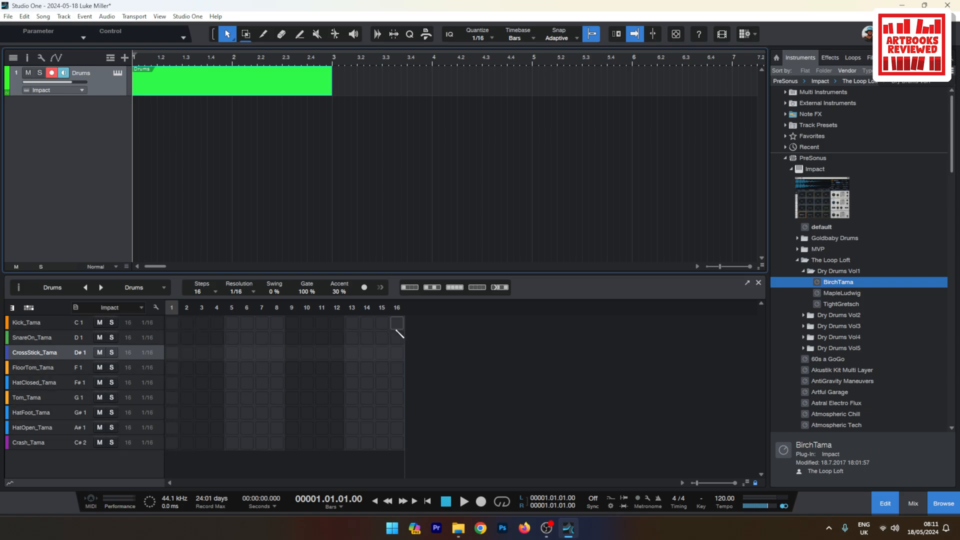
Place Kick_Tama hits on steps 1 and 9 of the pattern and play it back briefly.
left_click(172, 323)
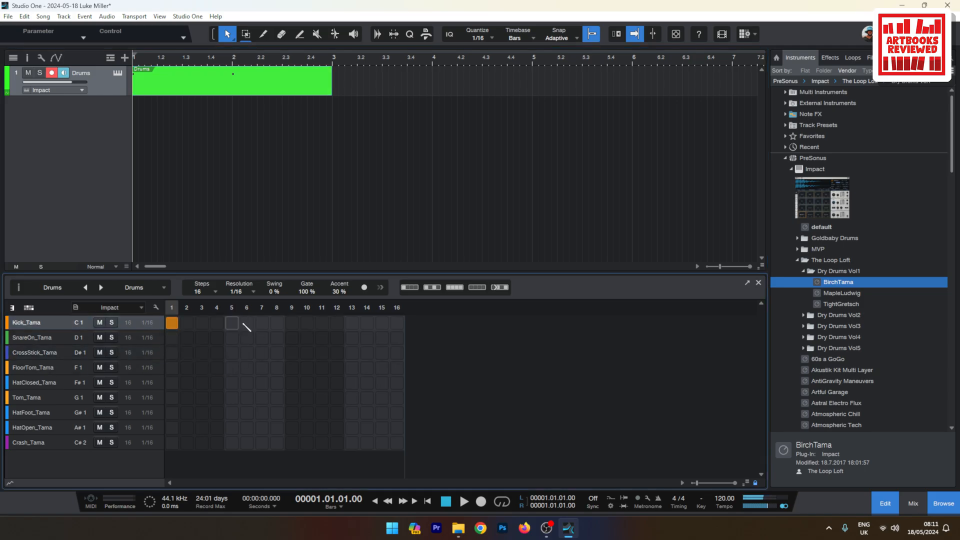
left_click(293, 324)
key("space")
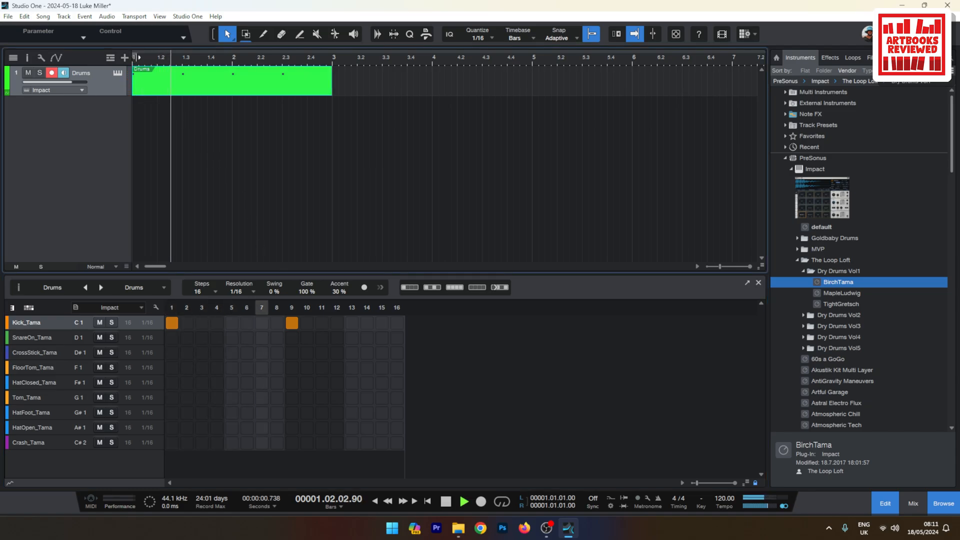
left_click(445, 503)
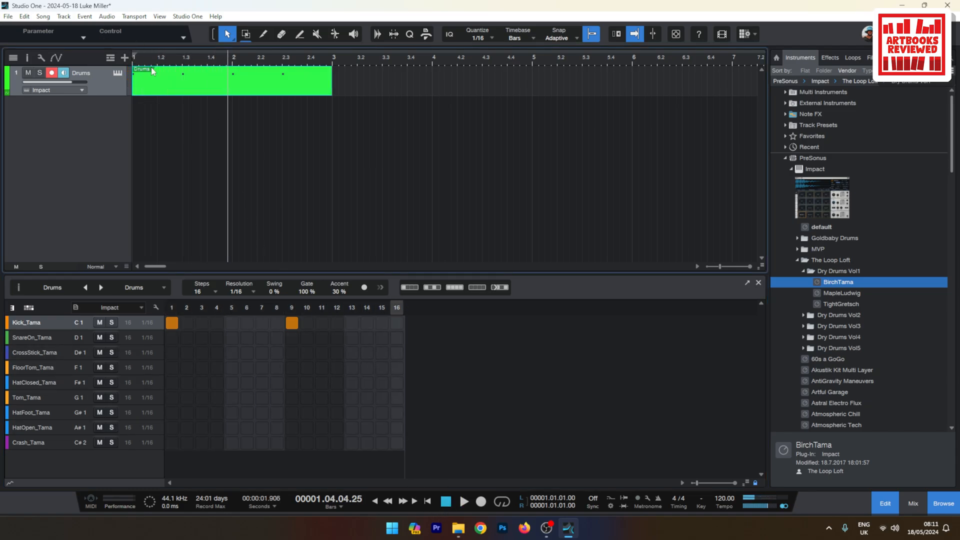
Set the loop range from bar 1 to bar 3, enable looping and listen to the kick pattern.
left_click_drag(332, 48, 133, 46)
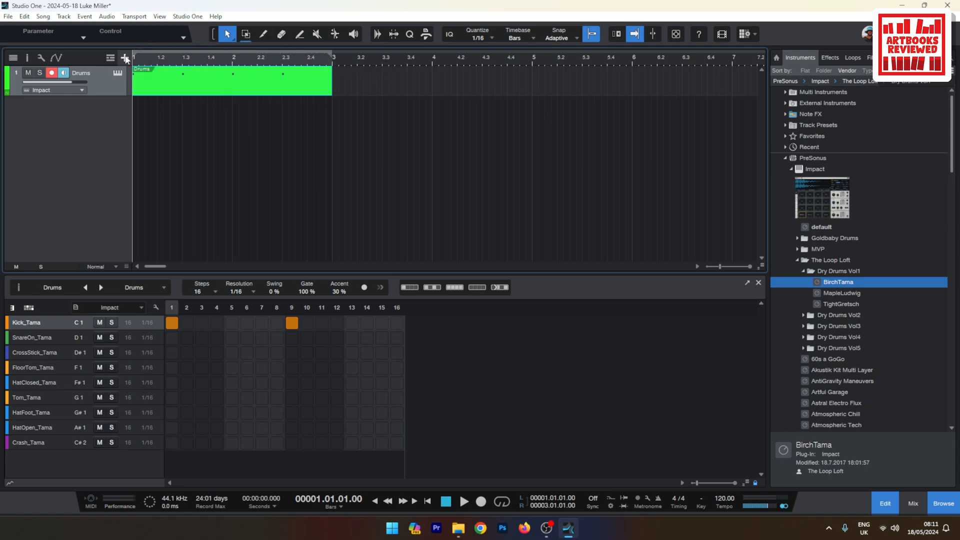
left_click(502, 502)
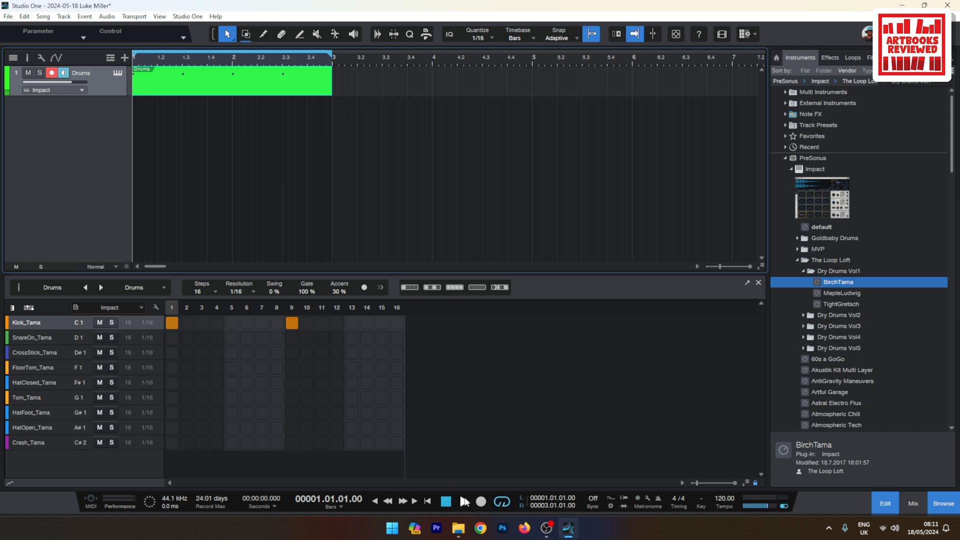
left_click(465, 501)
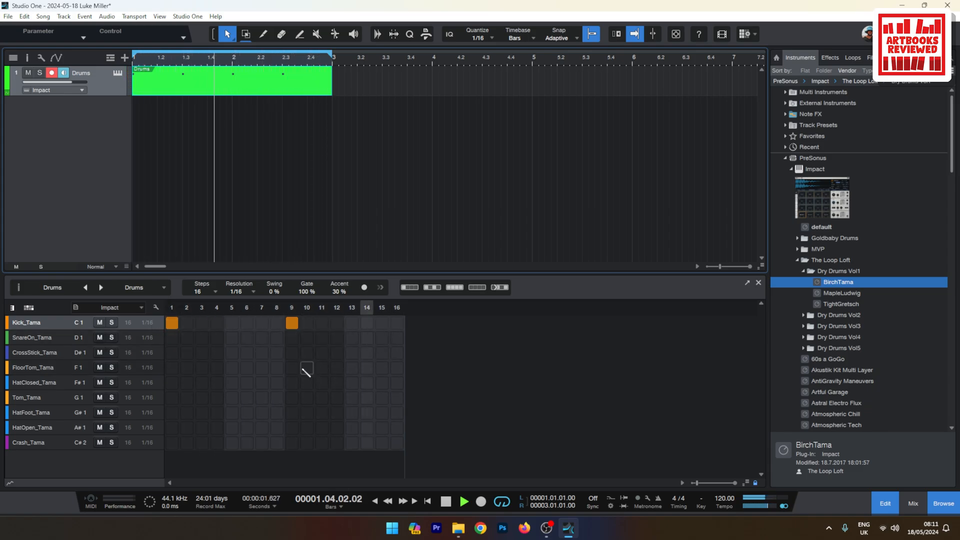
left_click(447, 501)
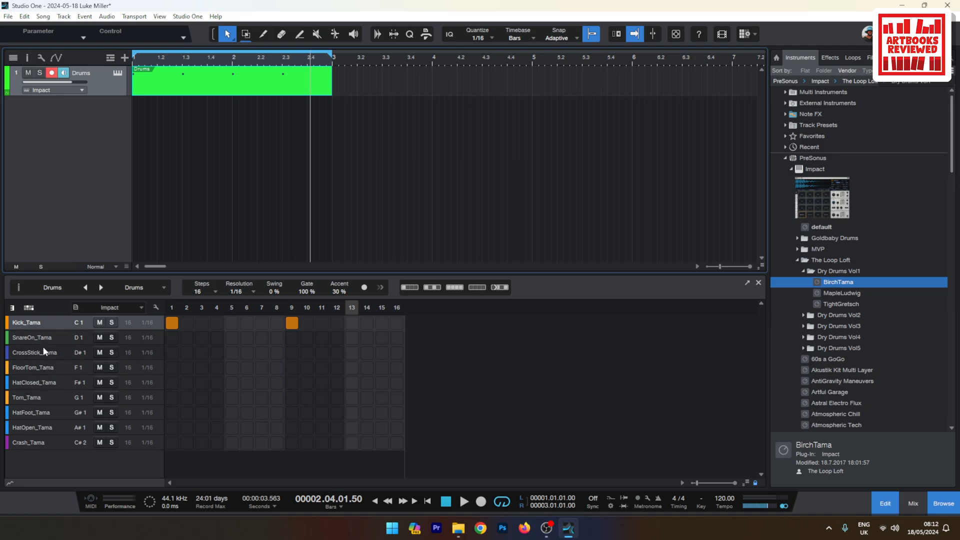
Fill every second step of the HatFoot_Tama lane and start looped playback.
left_click(36, 412)
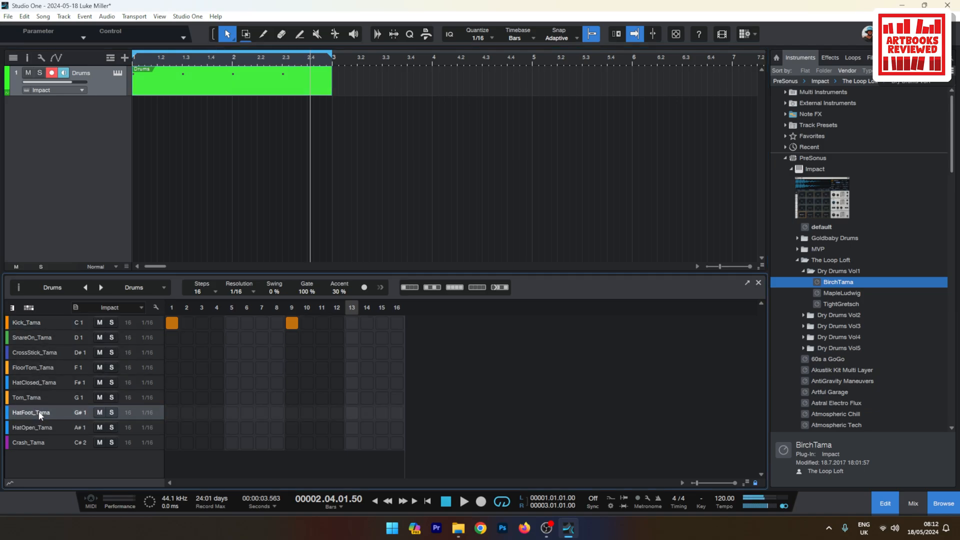
left_click(433, 288)
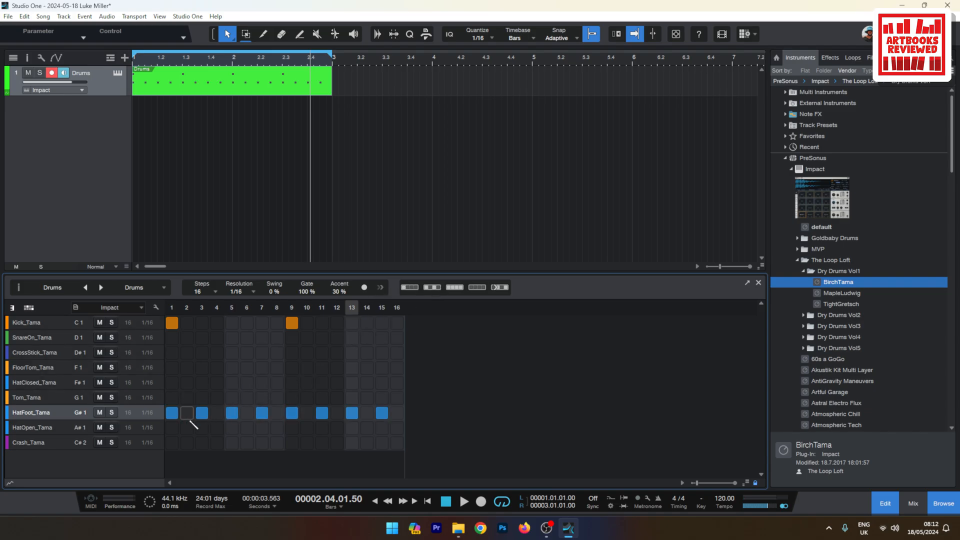
left_click(461, 504)
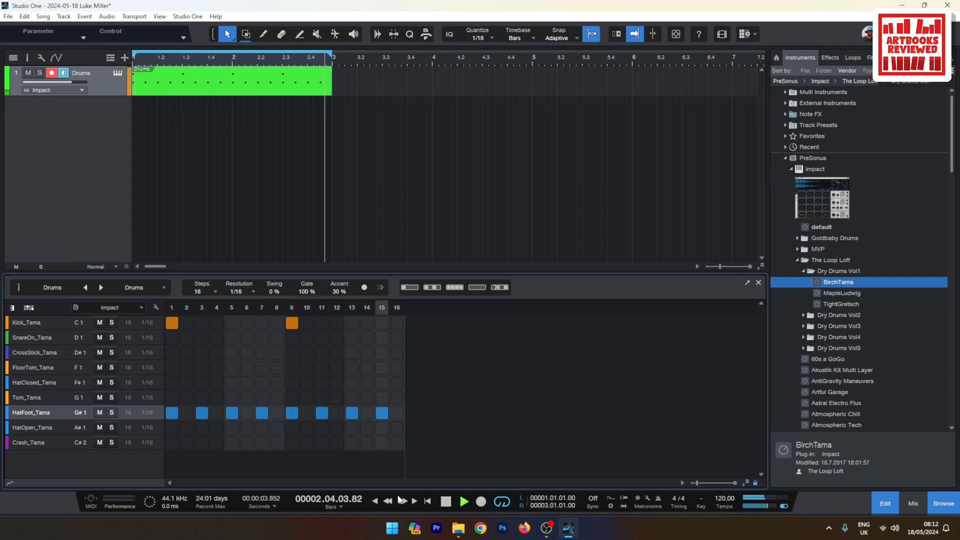
Thin out the HatFoot_Tama lane by removing the hits on steps 3, 7, 11 and 15.
left_click(201, 413)
left_click(262, 413)
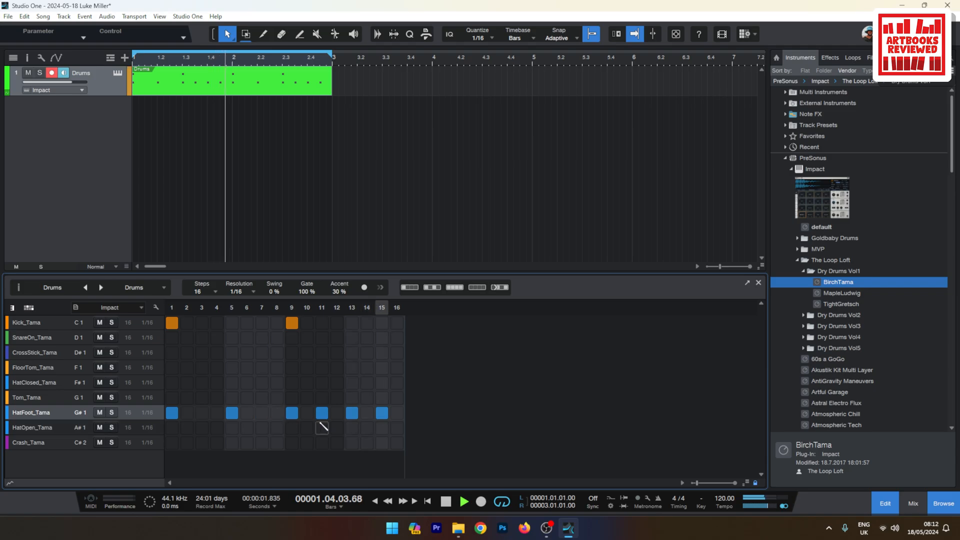
left_click(321, 413)
left_click(382, 413)
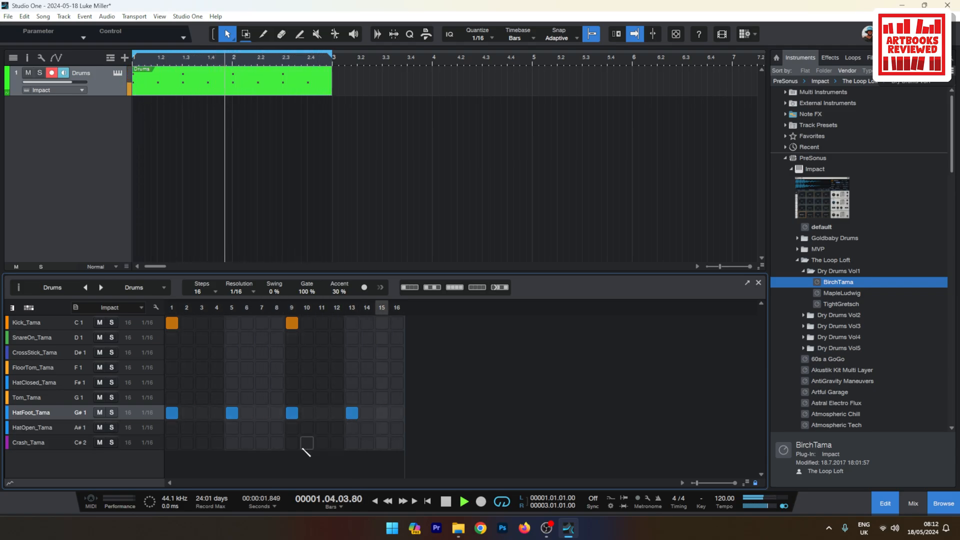
Try shifting the first-half HatFoot_Tama hits to steps 3 and 7, and refill the lane on every second step.
left_click(202, 413)
left_click(173, 413)
left_click(243, 413)
left_click(236, 414)
left_click(261, 414)
left_click(248, 413)
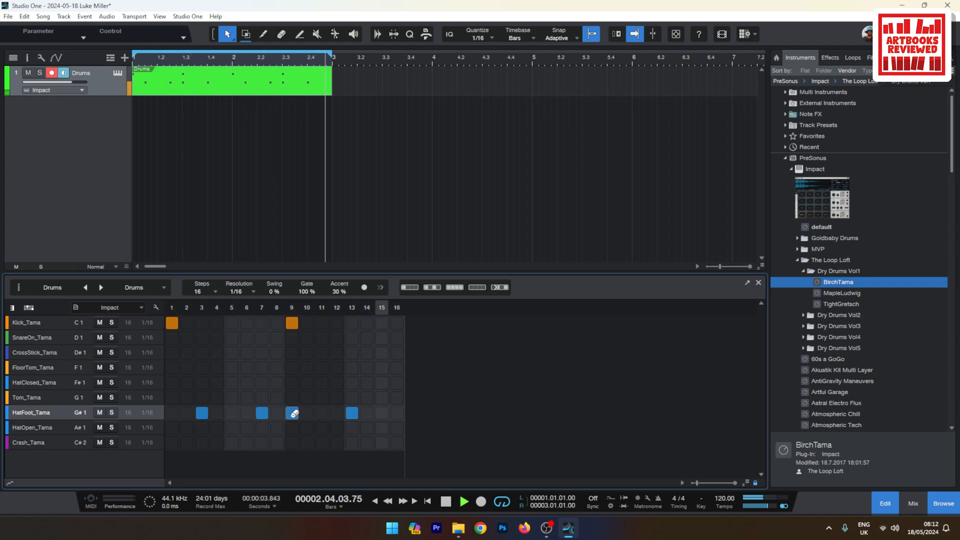
left_click(432, 288)
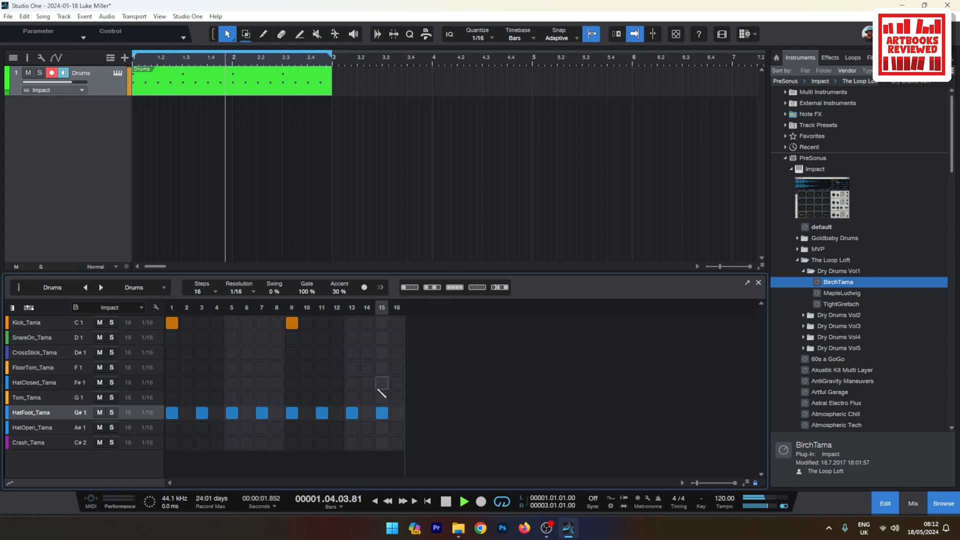
Set the song tempo to 100.
left_click(725, 500)
type("100")
key("Return")
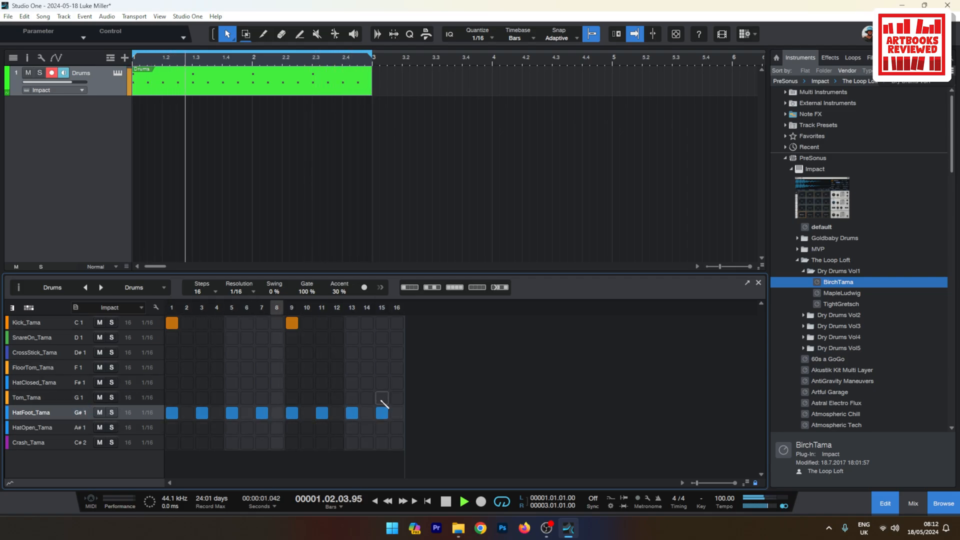
Replace the HatFoot_Tama hit on step 15 with a HatOpen_Tama hit.
left_click(383, 427)
left_click(382, 413)
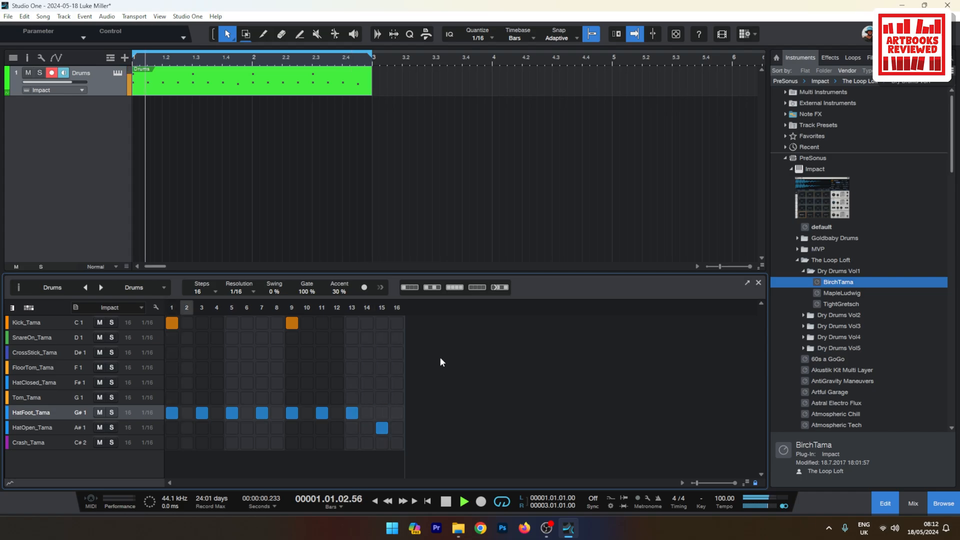
Add a Kick_Tama hit on step 7 and stop playback.
left_click(262, 323)
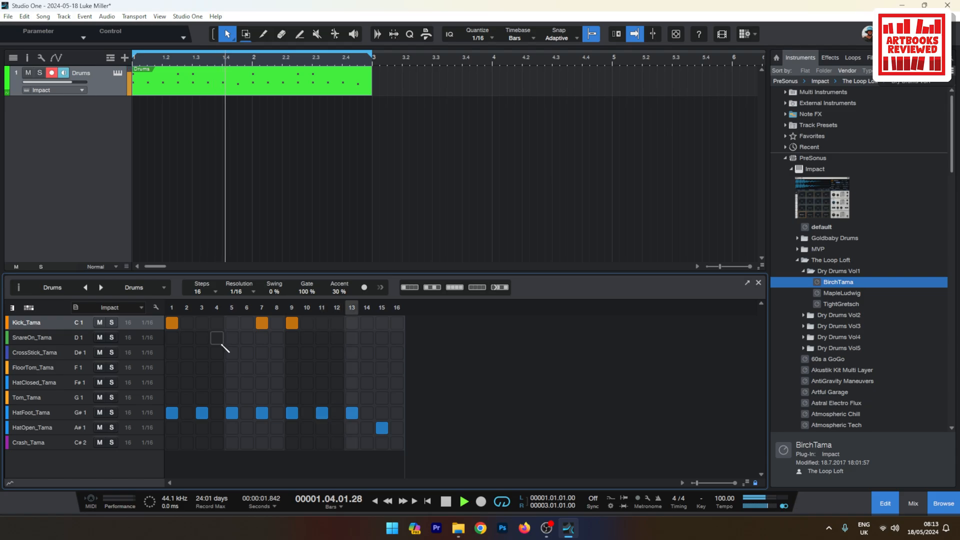
left_click(446, 501)
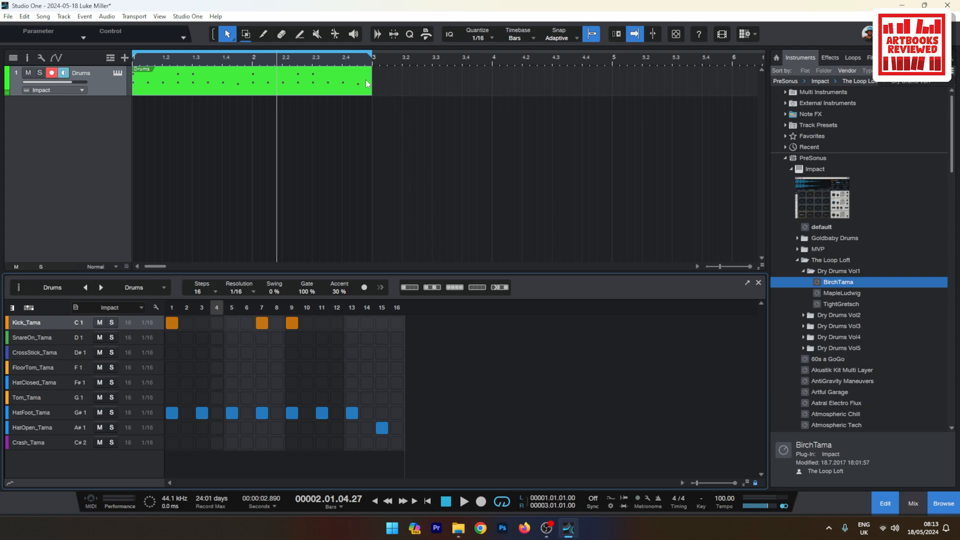
Extend the drum pattern on the timeline to bar 6, and play it from the song start with looping off.
left_click_drag(373, 82, 730, 77)
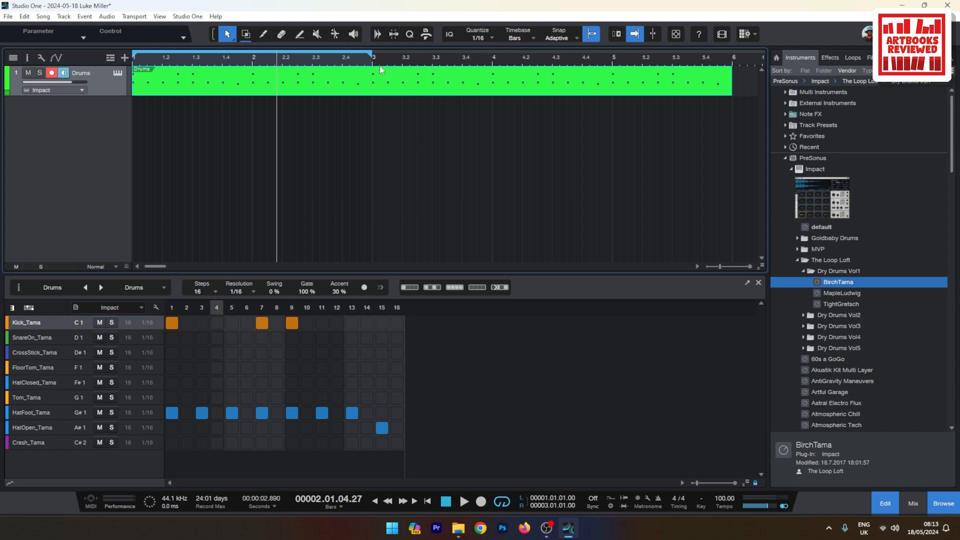
left_click(502, 502)
left_click(429, 502)
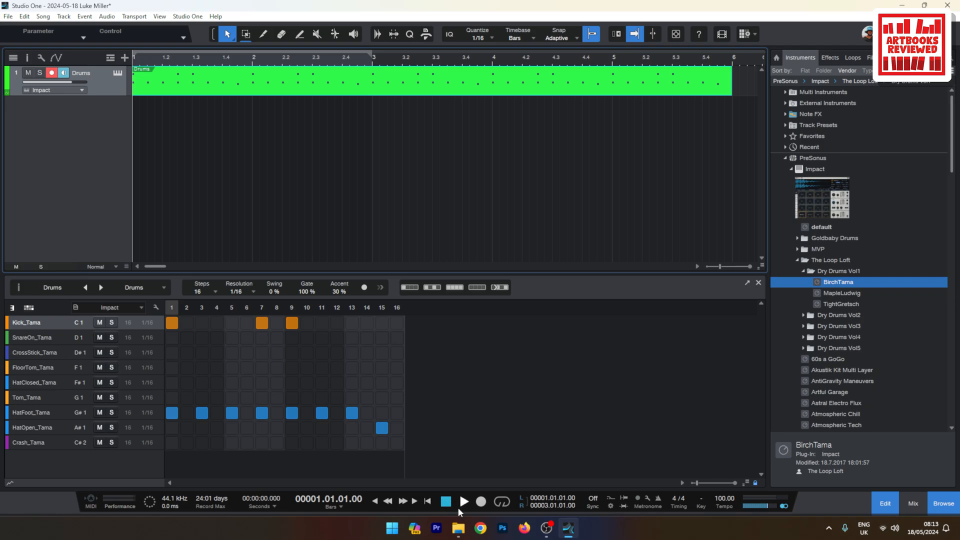
left_click(464, 502)
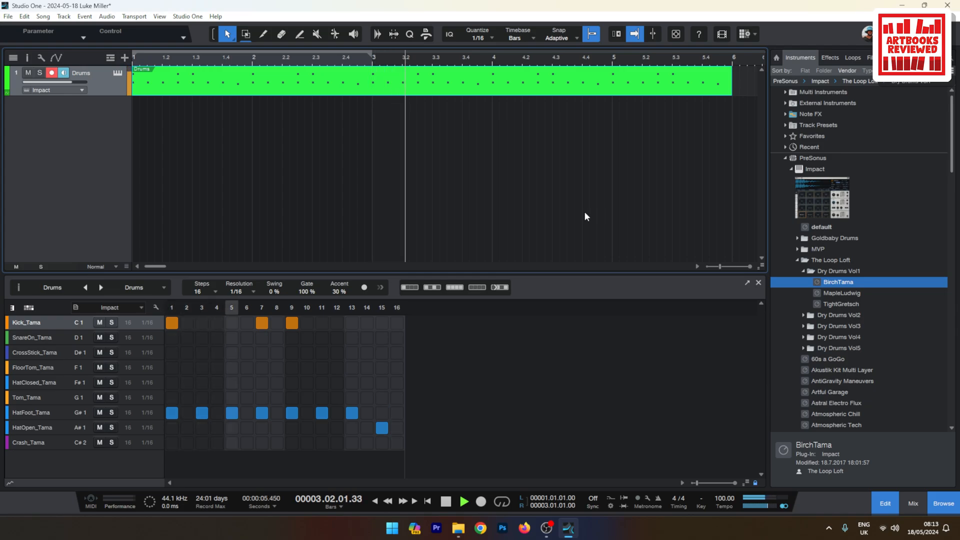
left_click(445, 502)
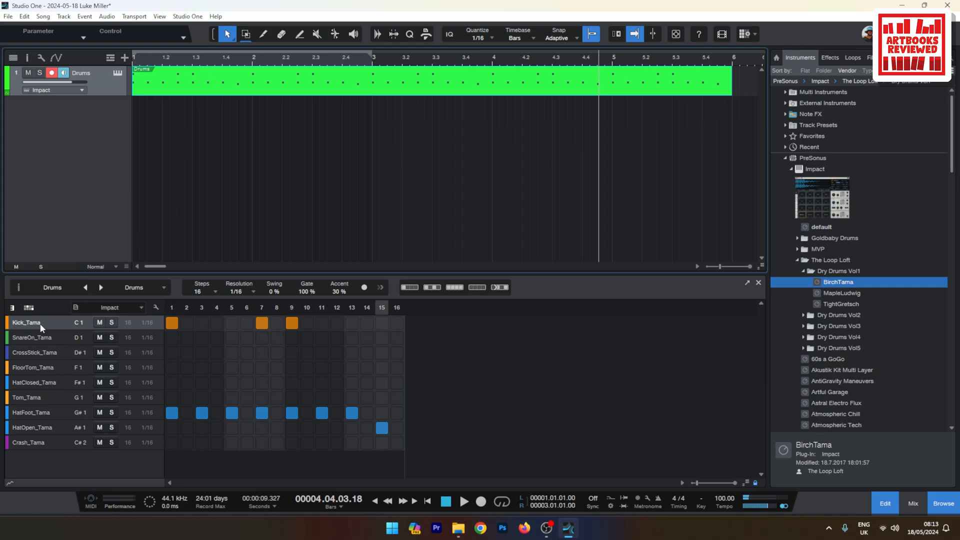
Rename the drum pattern as Verse.
double_click(56, 287)
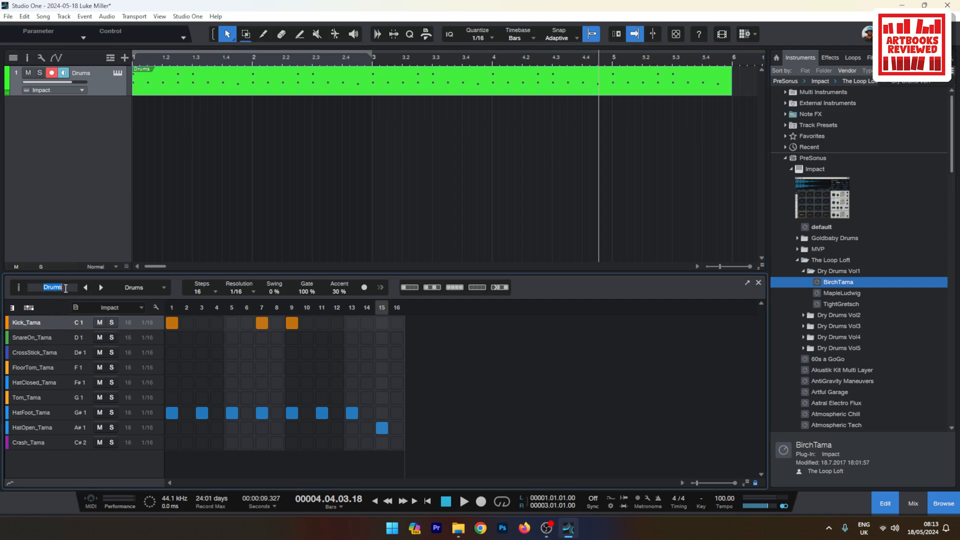
type("Verse")
left_click(28, 308)
Show the pattern's list of variations and rename the Drums variation as Drums-V.
left_click(18, 290)
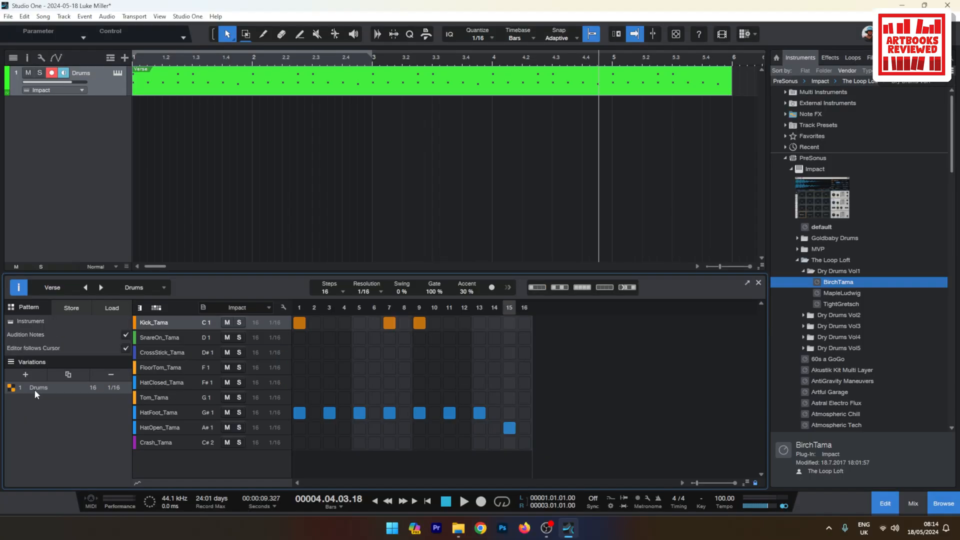
double_click(51, 388)
key("Return")
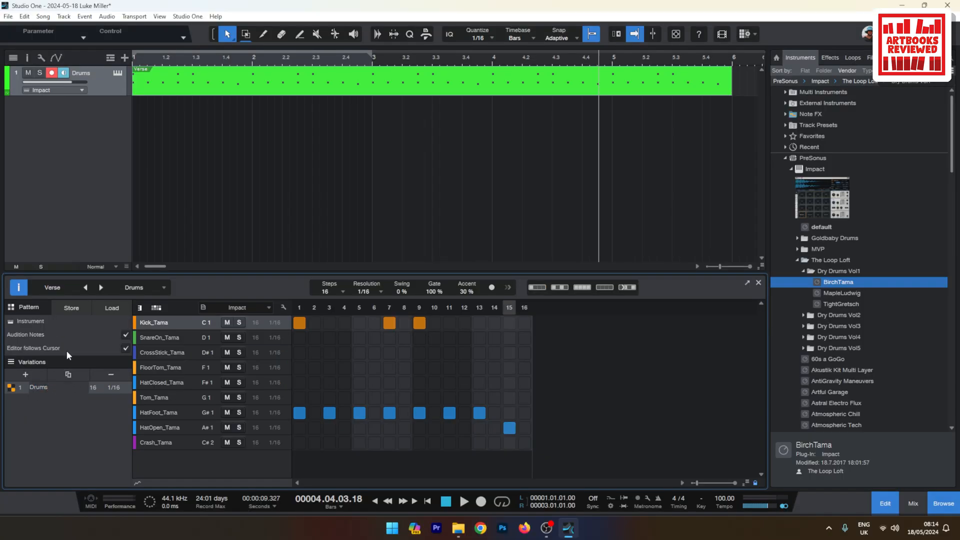
type("-V")
key("Return")
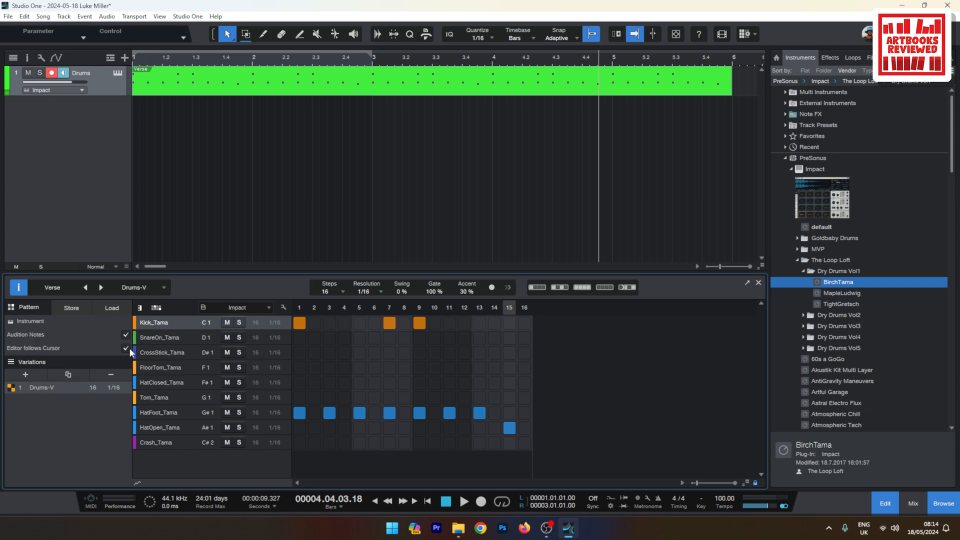
Duplicate the Drums-V variation and name the copy Drums-C.
left_click(68, 375)
double_click(48, 400)
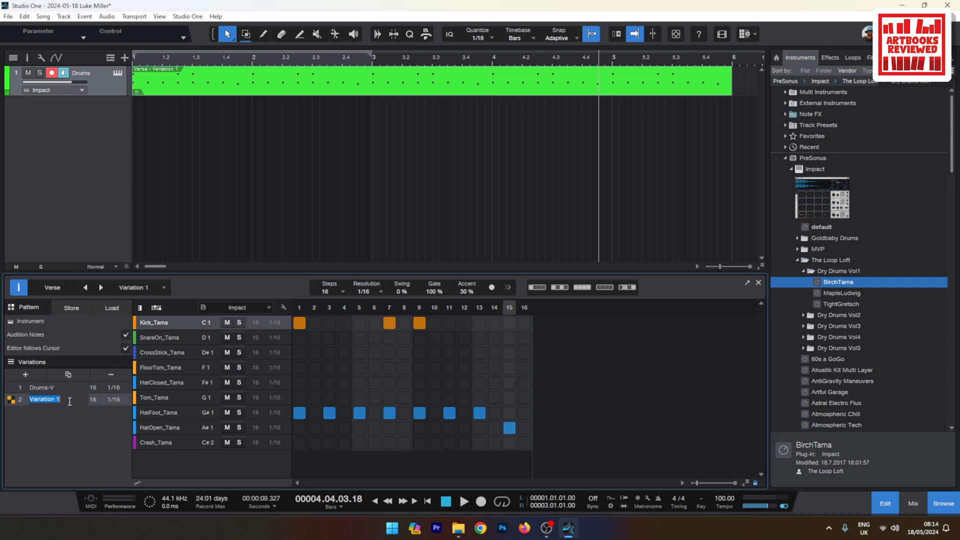
type("Drums-C")
key("Return")
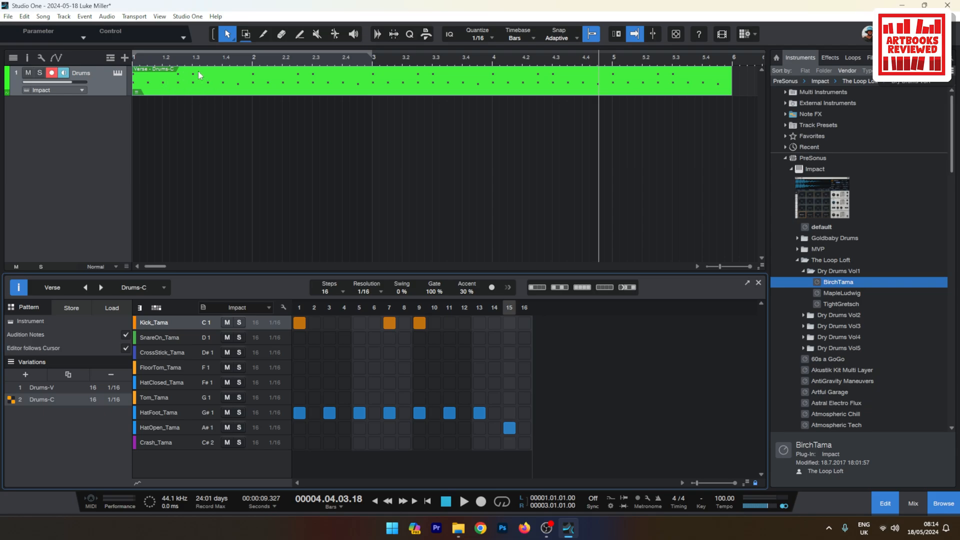
Switch the Verse pattern between the Drums-V and Drums-C variations, leaving Drums-V active.
left_click(50, 387)
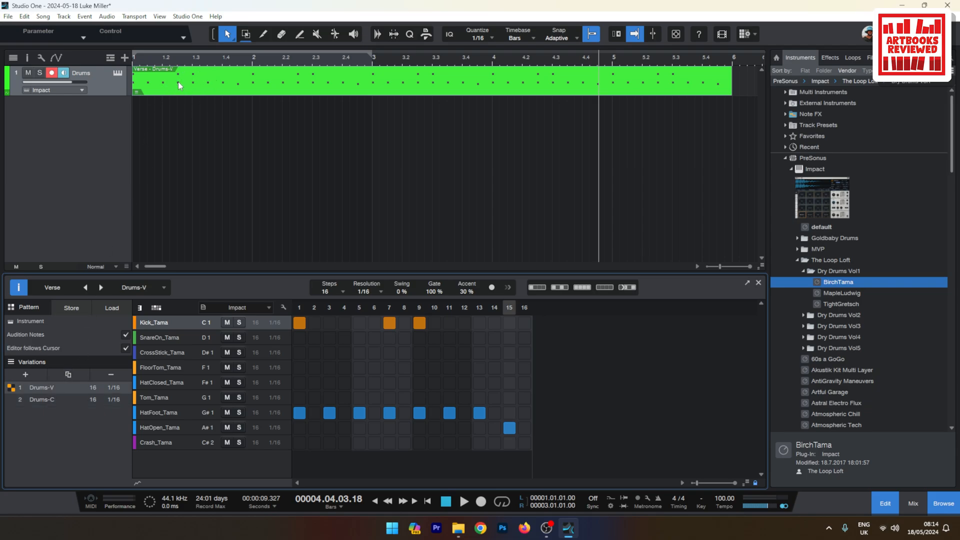
left_click(44, 400)
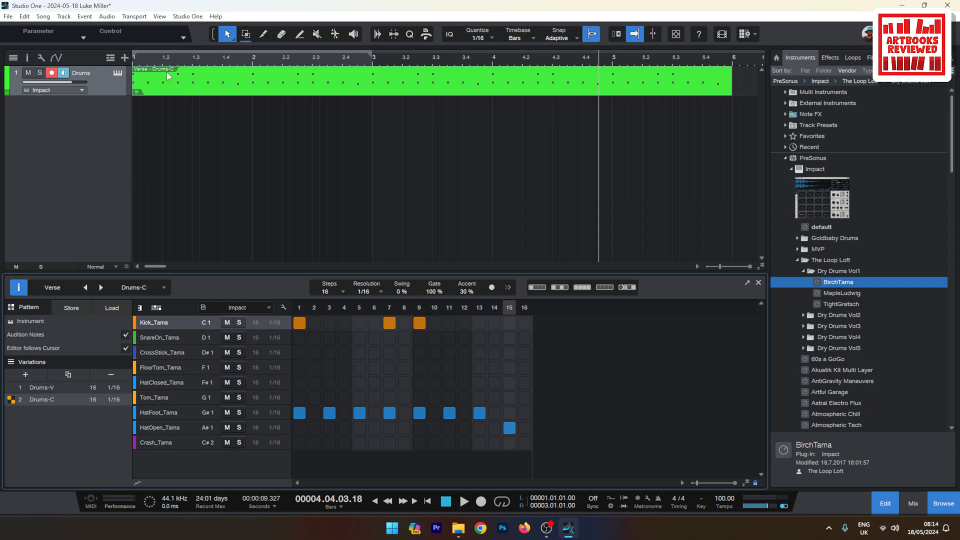
left_click(49, 388)
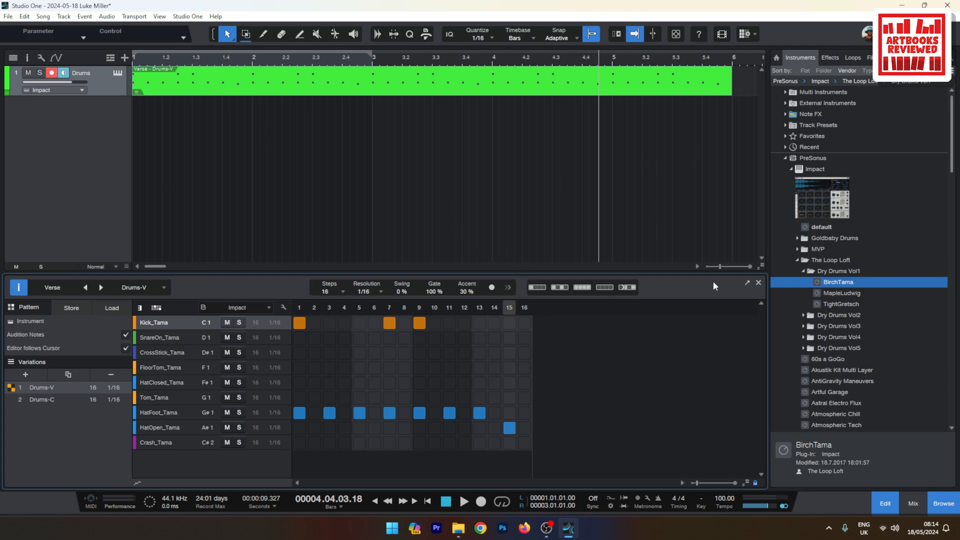
Place the Drums-C variation on the Drums track at bar 6, and set the first pattern back to Drums-V.
left_click(706, 266)
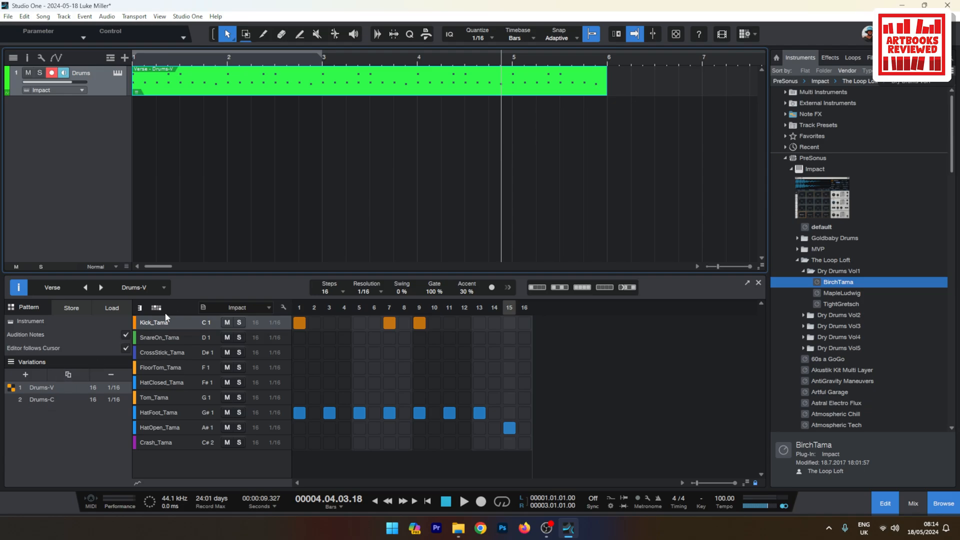
left_click(630, 61)
left_click(620, 61)
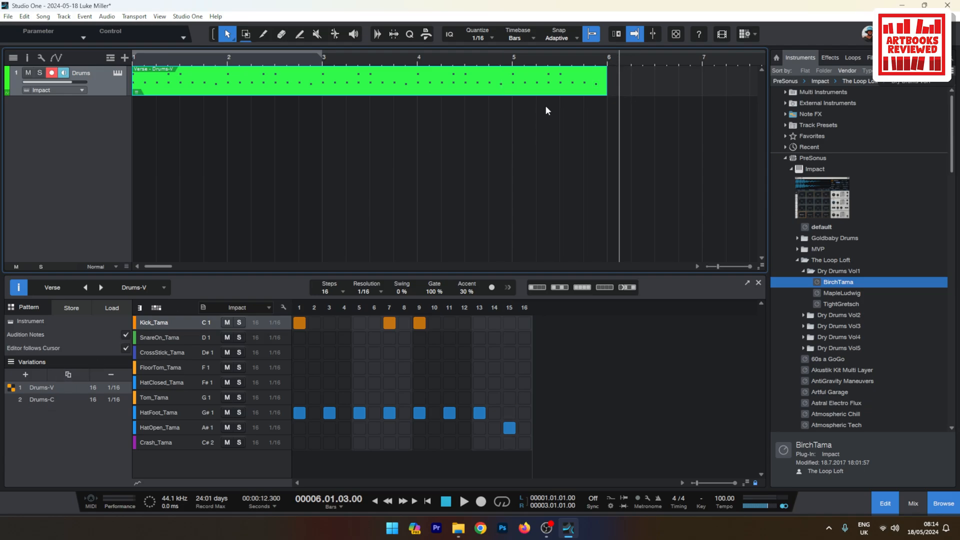
left_click(51, 399)
left_click_drag(55, 401, 626, 83)
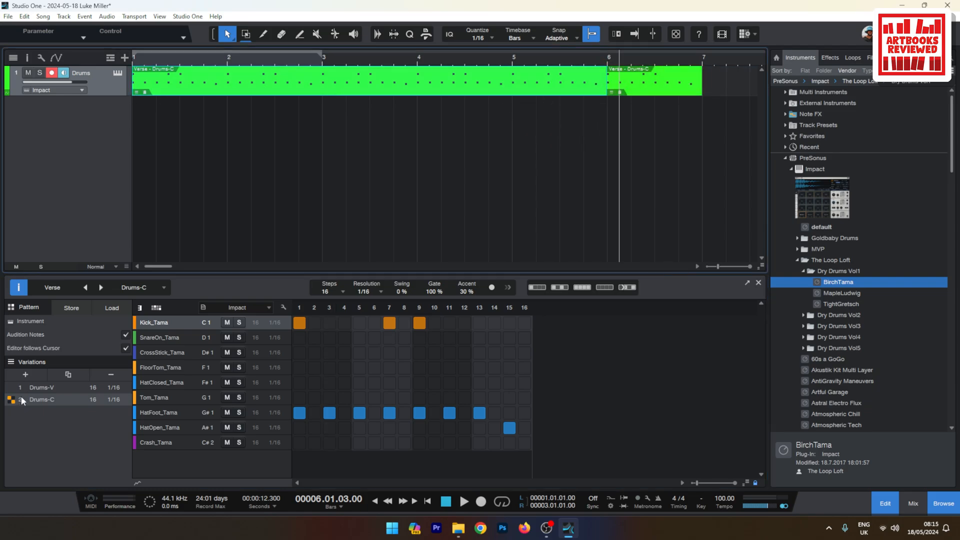
left_click(34, 388)
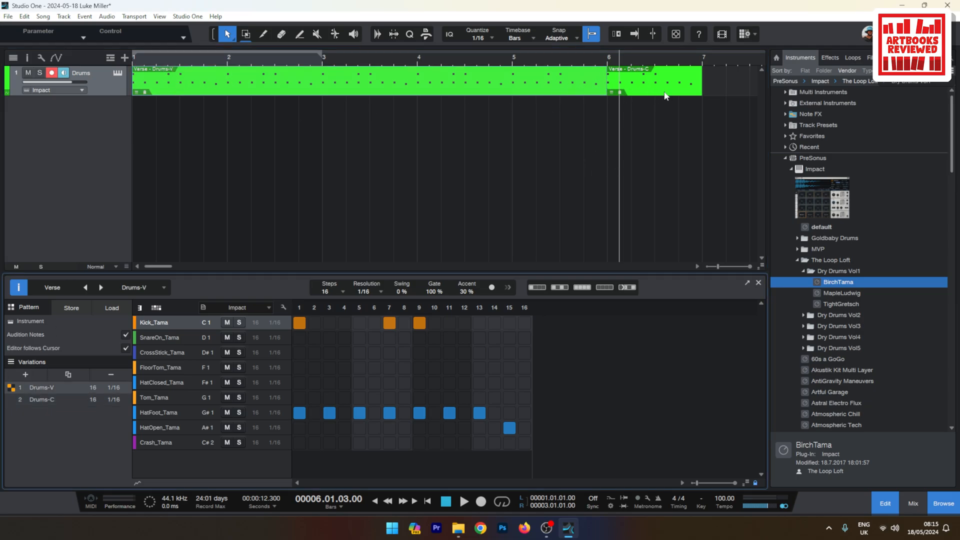
Extend the Drums-C pattern on the timeline to bar 8.
left_click(707, 266)
left_click(707, 266)
left_click(707, 267)
left_click_drag(575, 78, 648, 76)
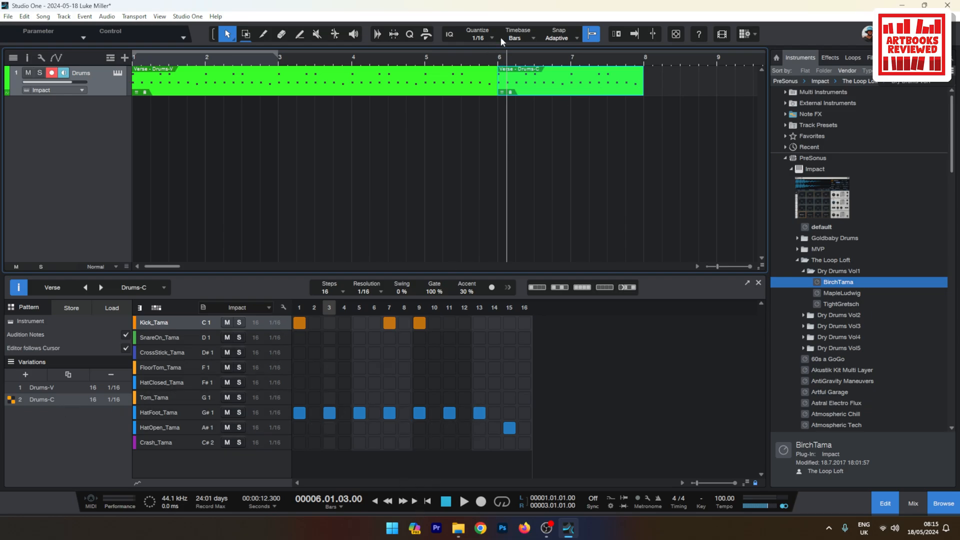
Set the loop range to bars 6 through 8 over the Drums-C pattern and start looped playback.
left_click_drag(502, 49, 644, 52)
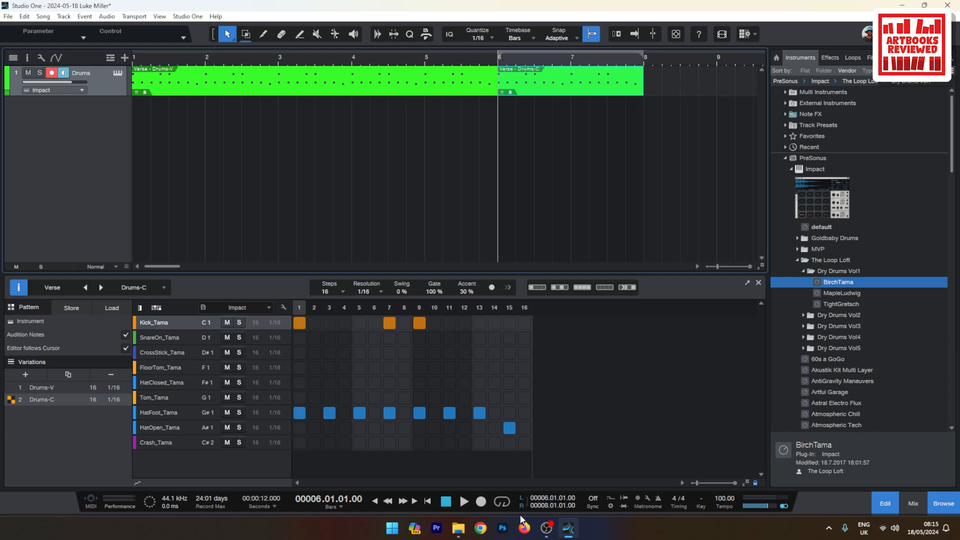
left_click(502, 502)
left_click(464, 502)
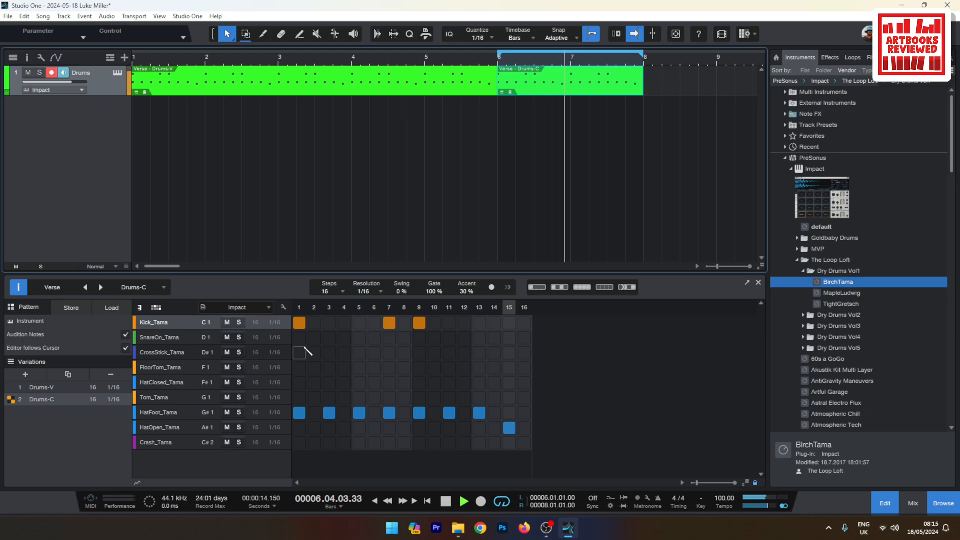
Add CrossStick_Tama hits on steps 5, 12 and 15 of the Drums-C variation.
left_click(359, 352)
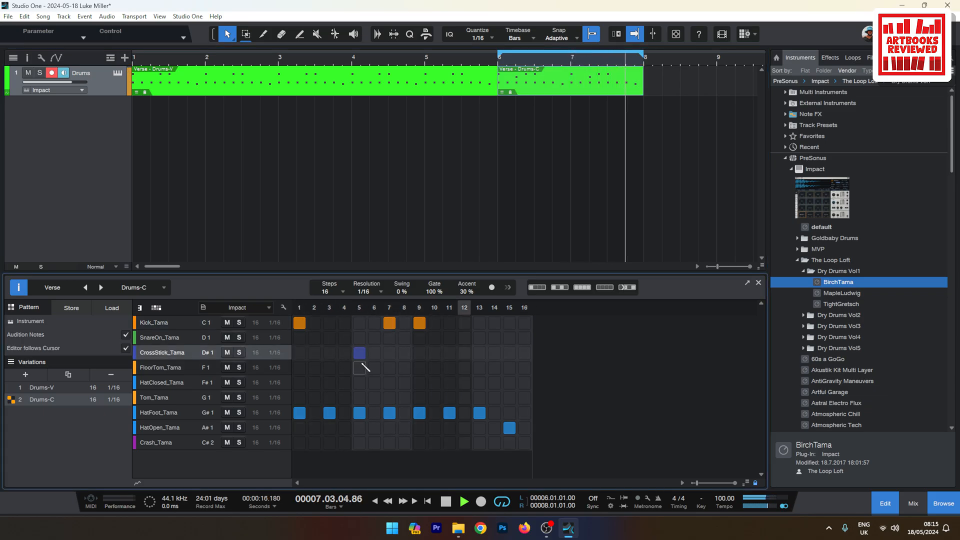
left_click(464, 354)
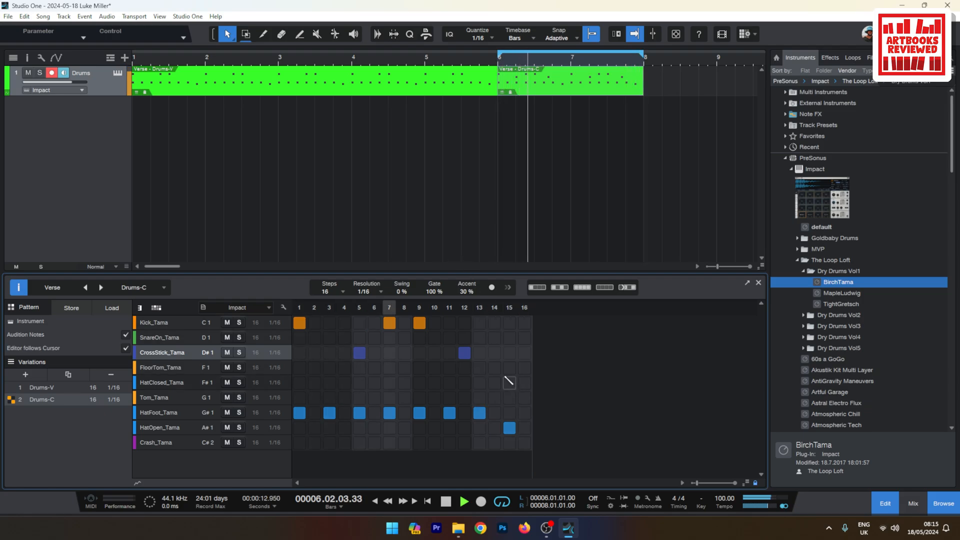
left_click(495, 353)
left_click(495, 354)
left_click(510, 353)
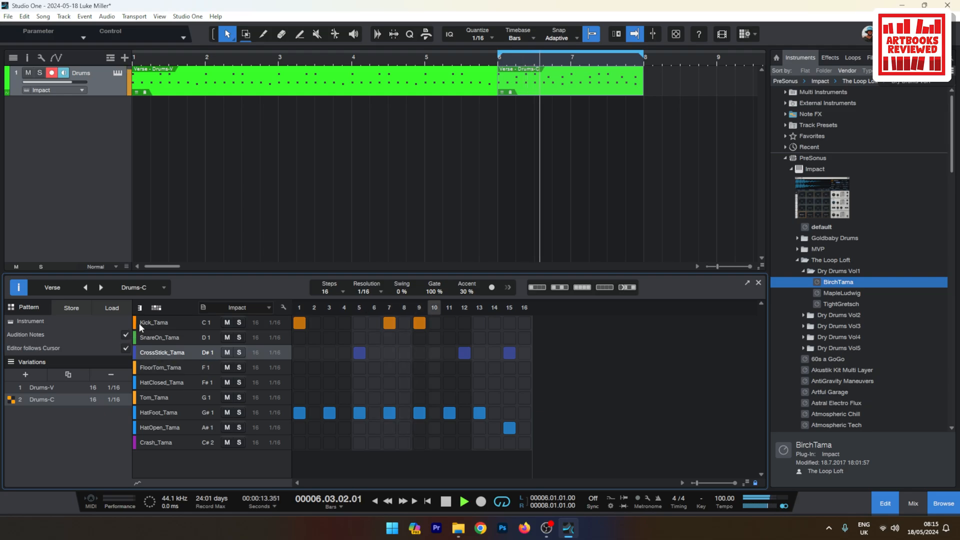
Lower the velocity of the CrossStick_Tama hit on step 15 to 23, and hide the velocity lane.
left_click(138, 483)
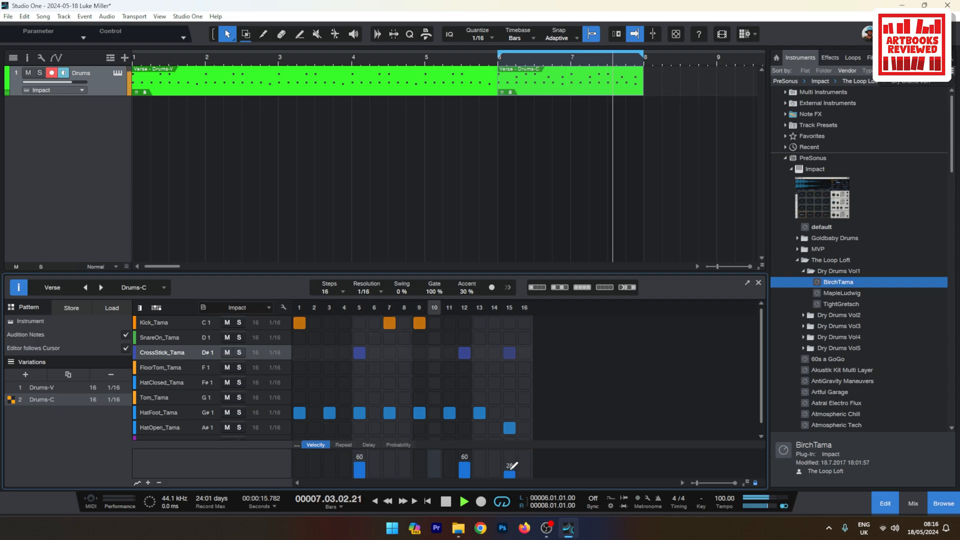
left_click_drag(509, 464, 510, 473)
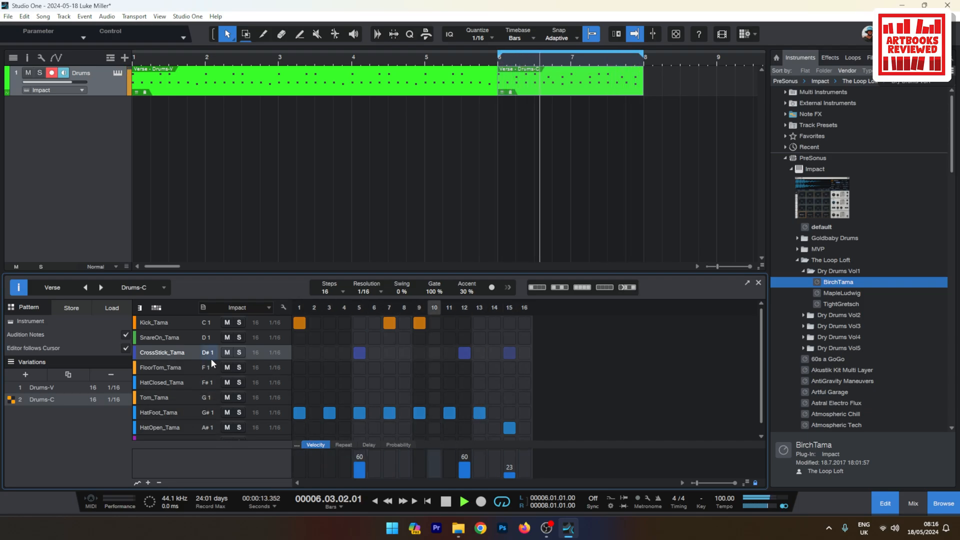
left_click(137, 483)
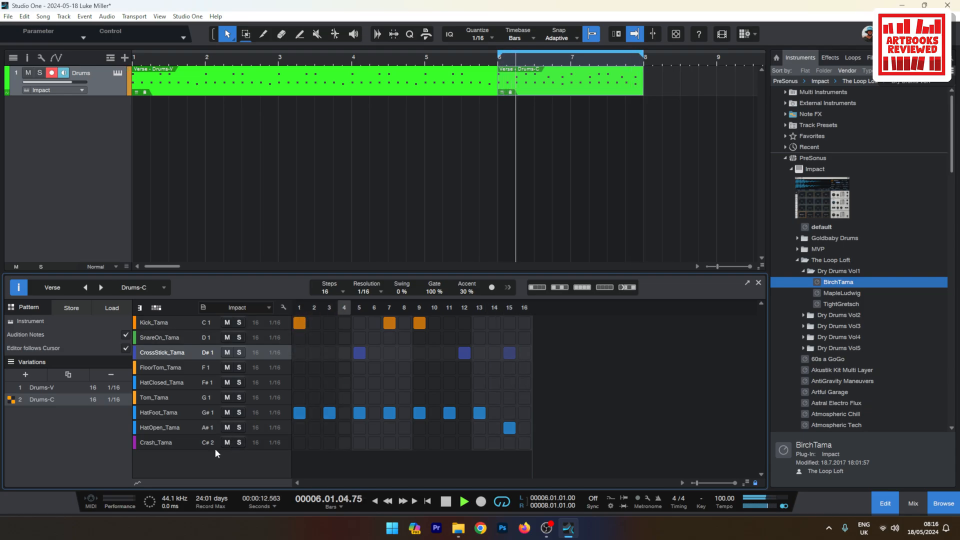
Add a Crash_Tama hit on step 1 of Drums-C, and extend its pattern on the timeline to bar 10.
left_click(300, 442)
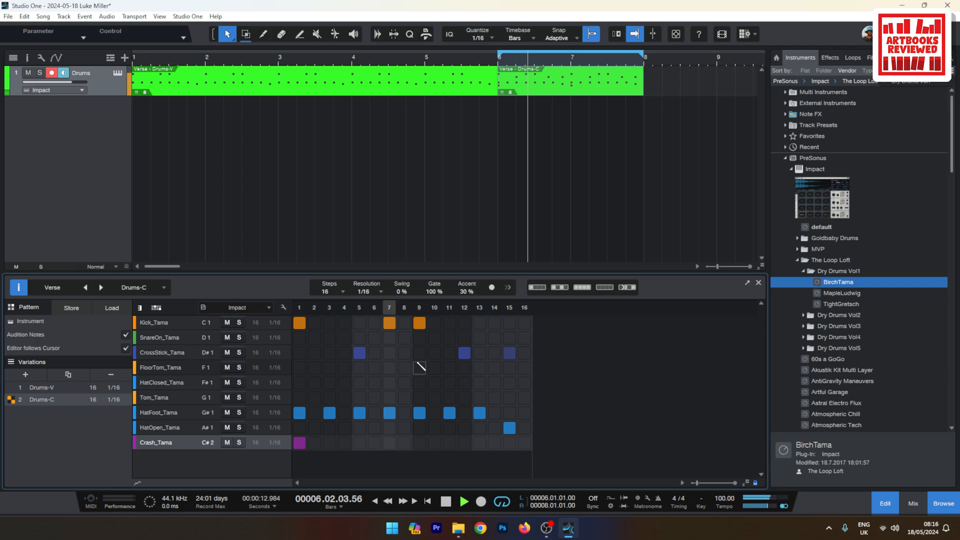
key("space")
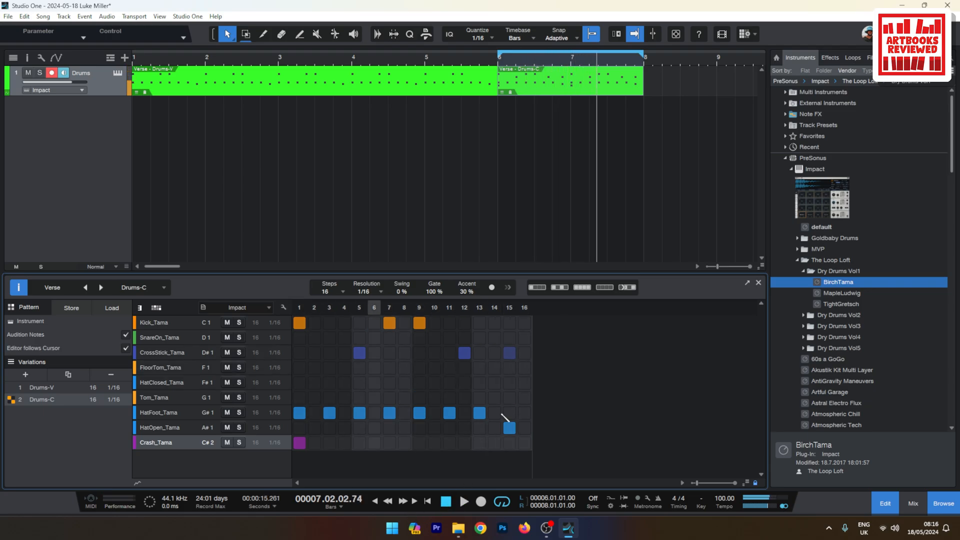
left_click(705, 265)
left_click_drag(577, 84, 703, 84)
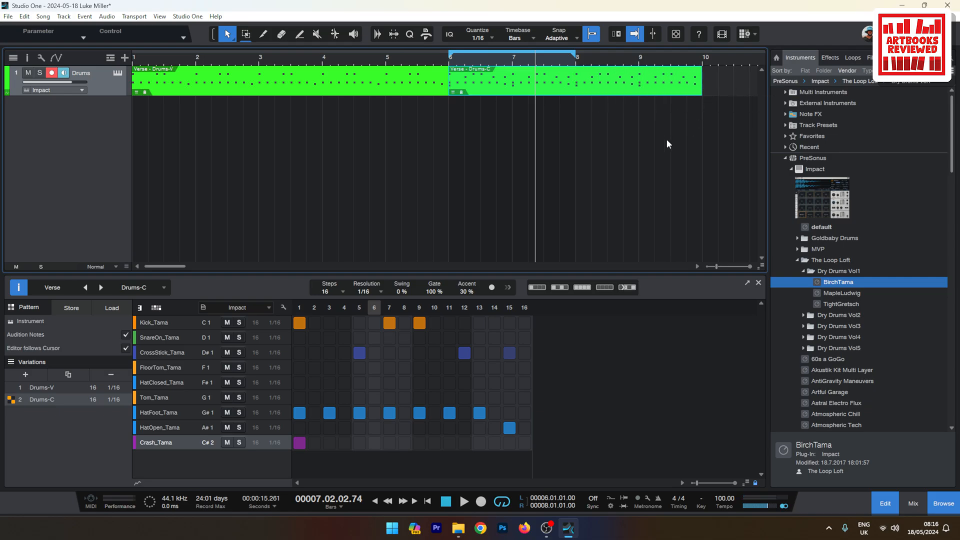
Copy the Drums-V pattern to bar 10, directly after the Drums-C pattern, and turn off looping.
left_click(375, 95)
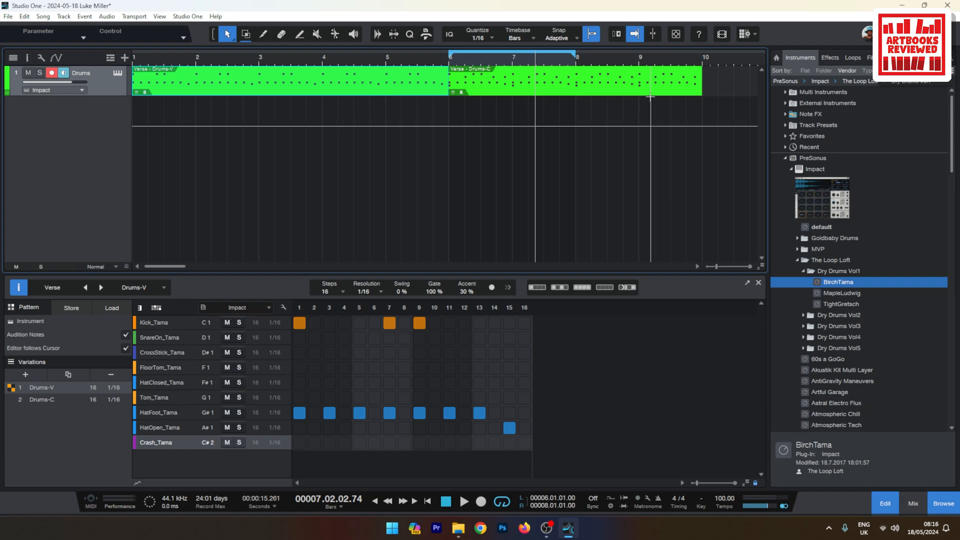
left_click(703, 62)
key("ctrl+v")
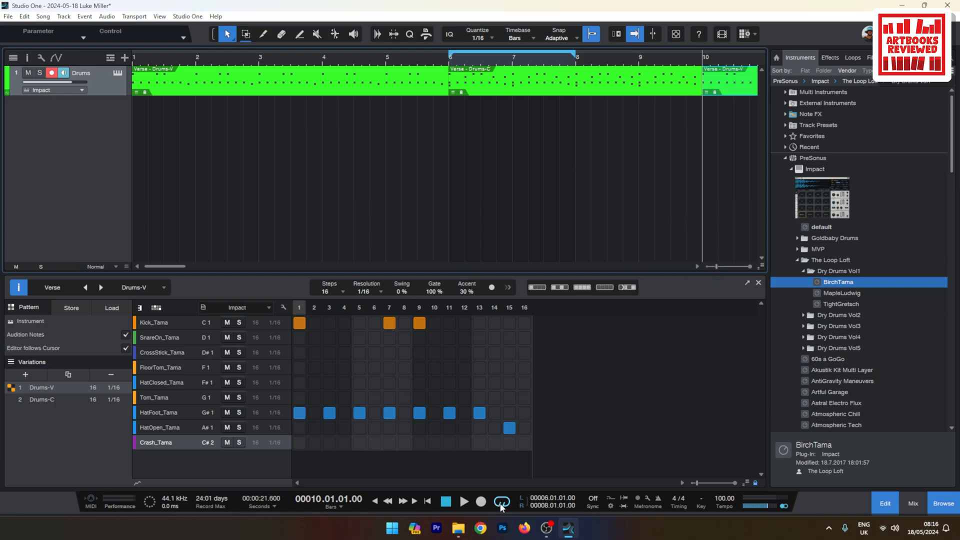
left_click(705, 266)
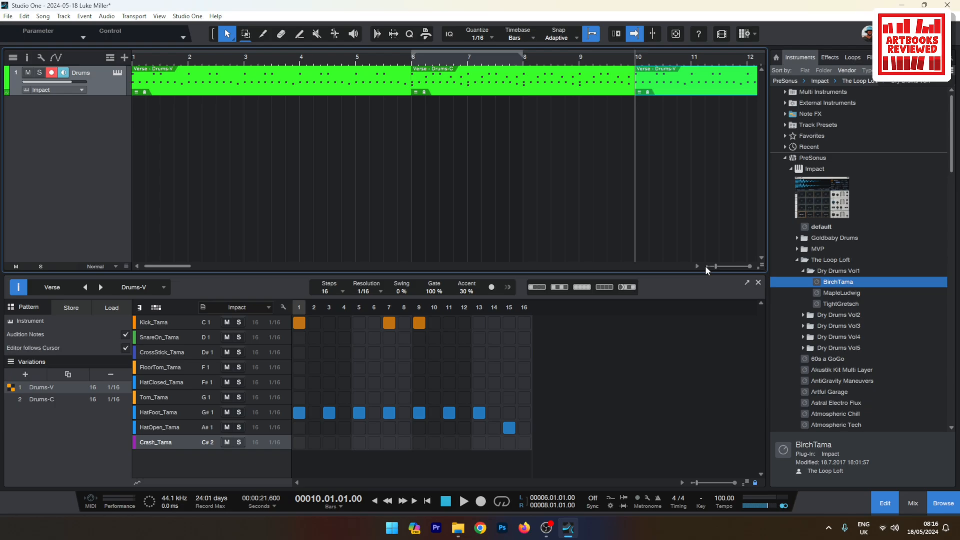
left_click(706, 266)
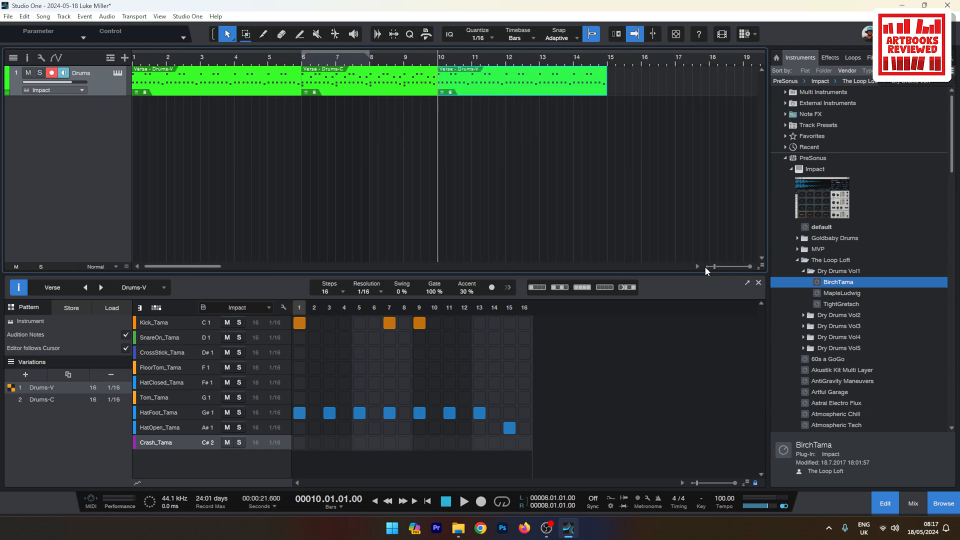
Play the drum arrangement from bar 1 to audition the transitions between its patterns.
left_click(429, 502)
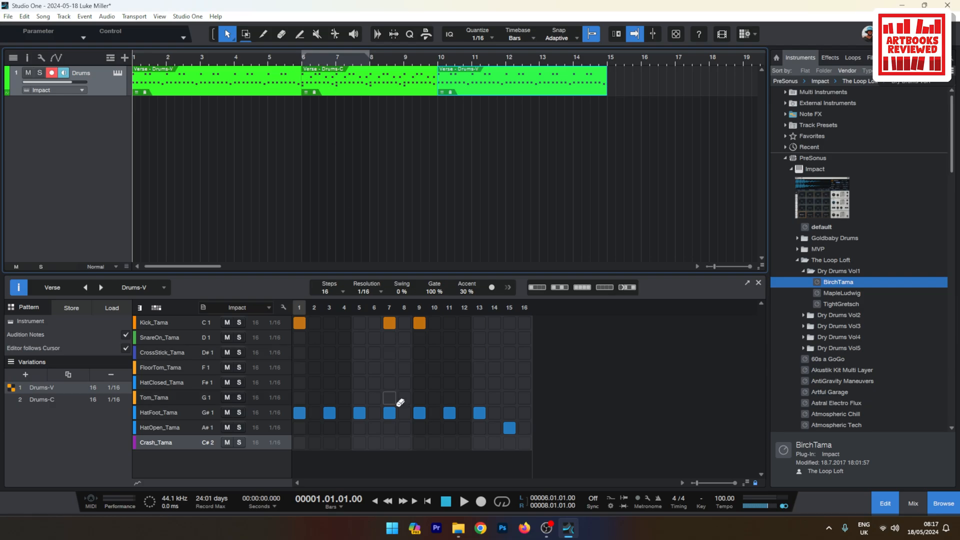
left_click(465, 508)
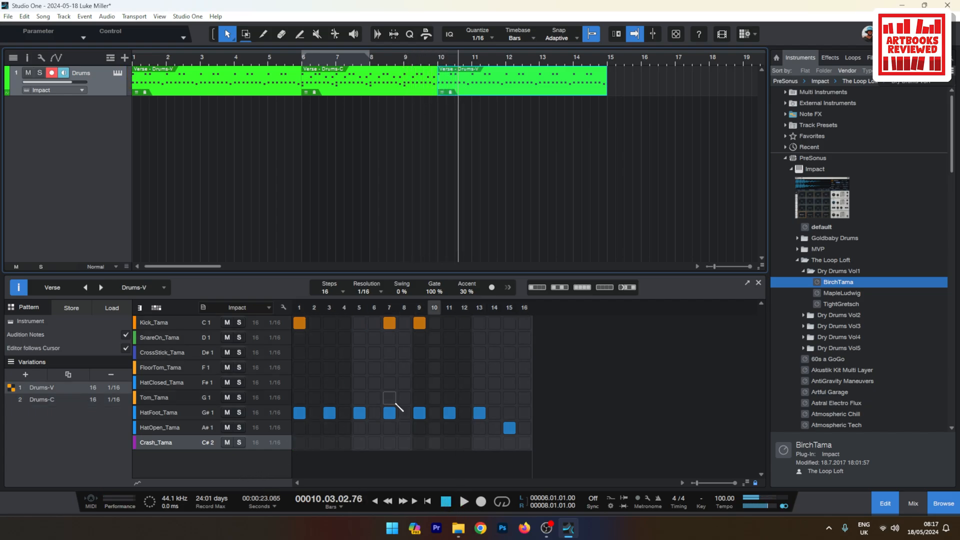
Move the second Drums-V pattern to start at bar 15, and extend the Drums-C pattern to about bar 10, beat 4.
left_click_drag(486, 80, 652, 69)
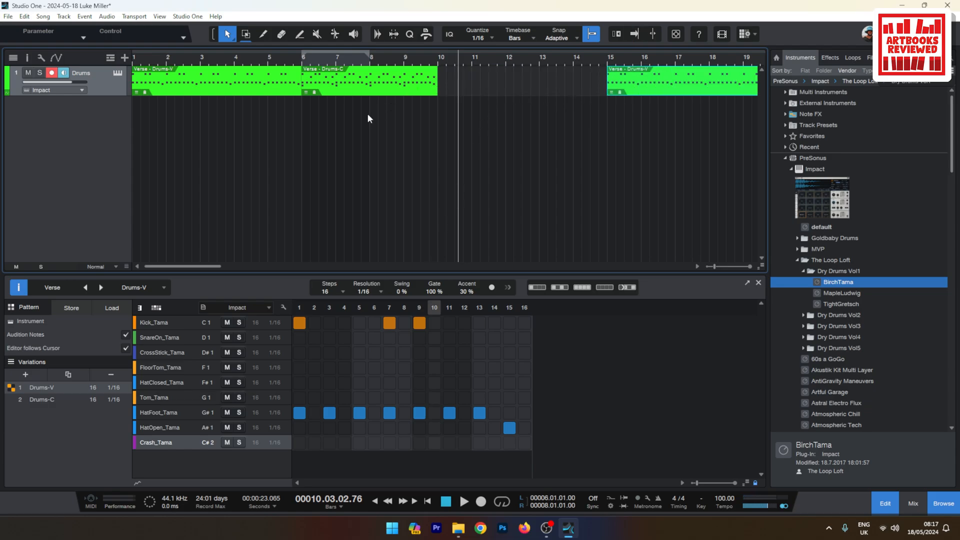
left_click(376, 89)
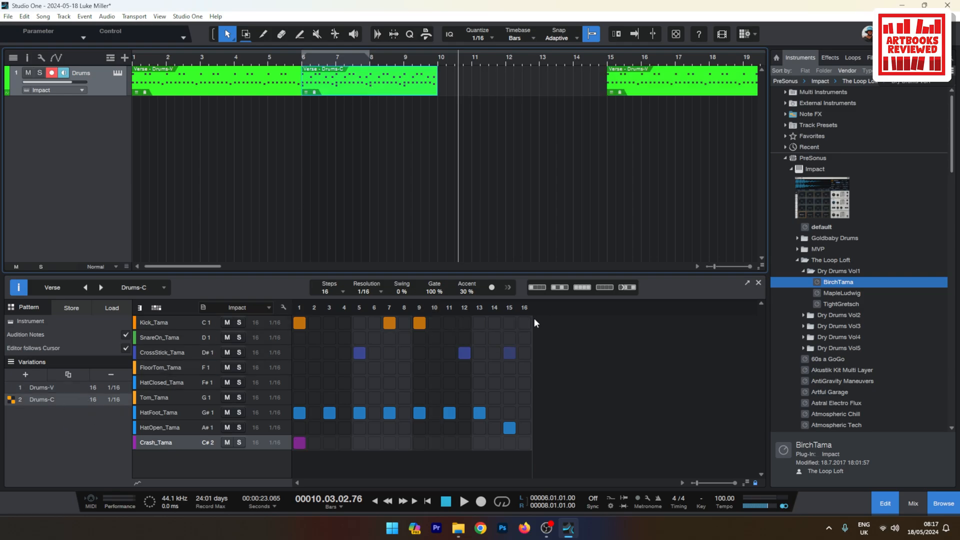
left_click_drag(441, 76, 462, 81)
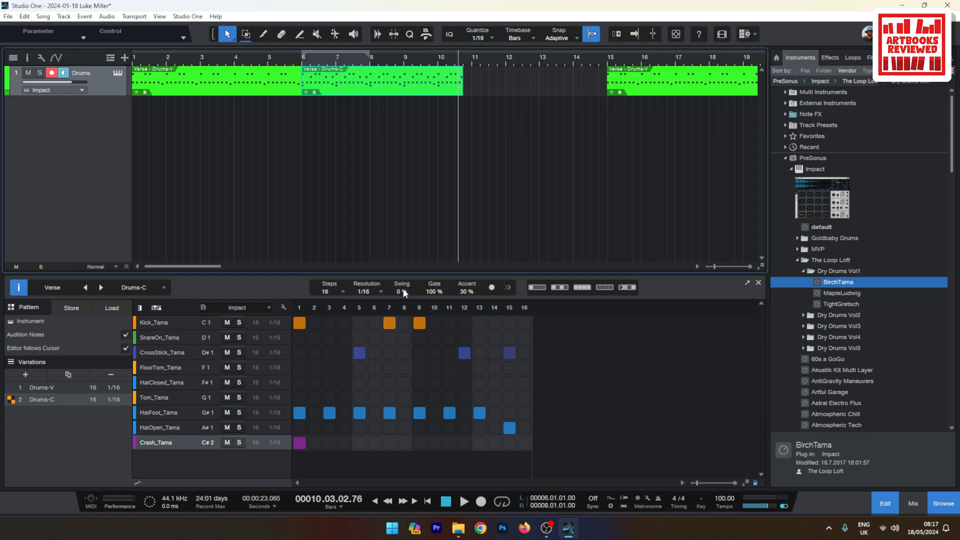
Lengthen Drums-C to 32 steps, adding HatFoot_Tama hits on the odd steps from 17 to 29 and a HatOpen_Tama hit on step 31.
left_click(342, 292)
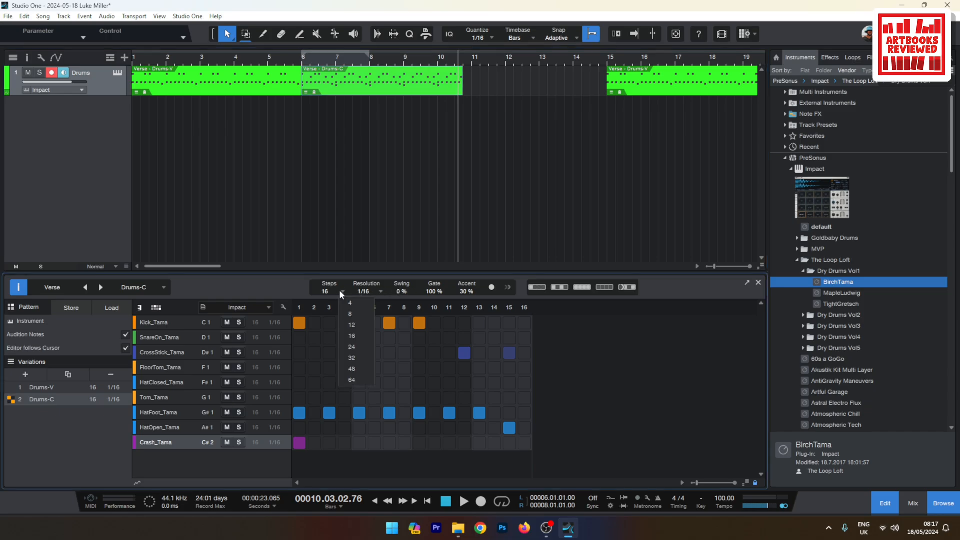
left_click(356, 358)
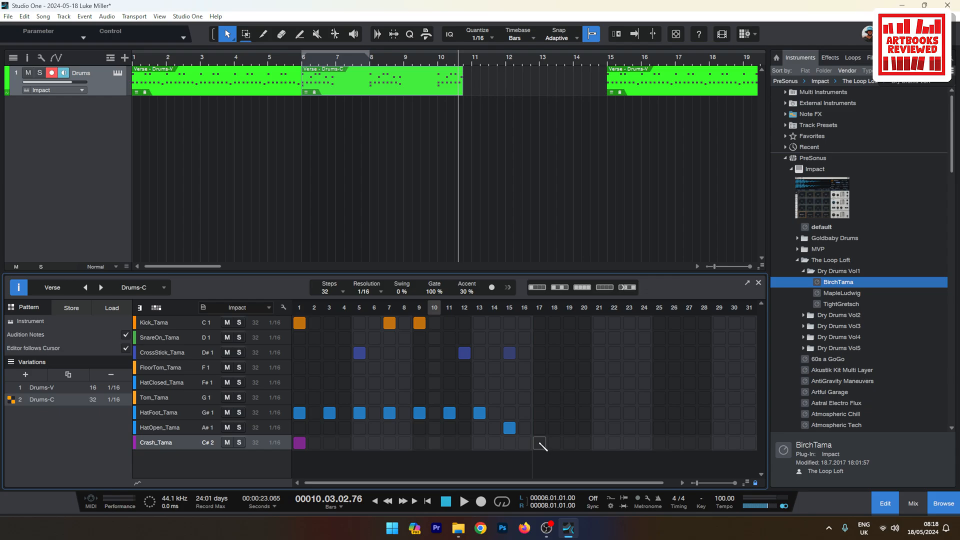
left_click(540, 412)
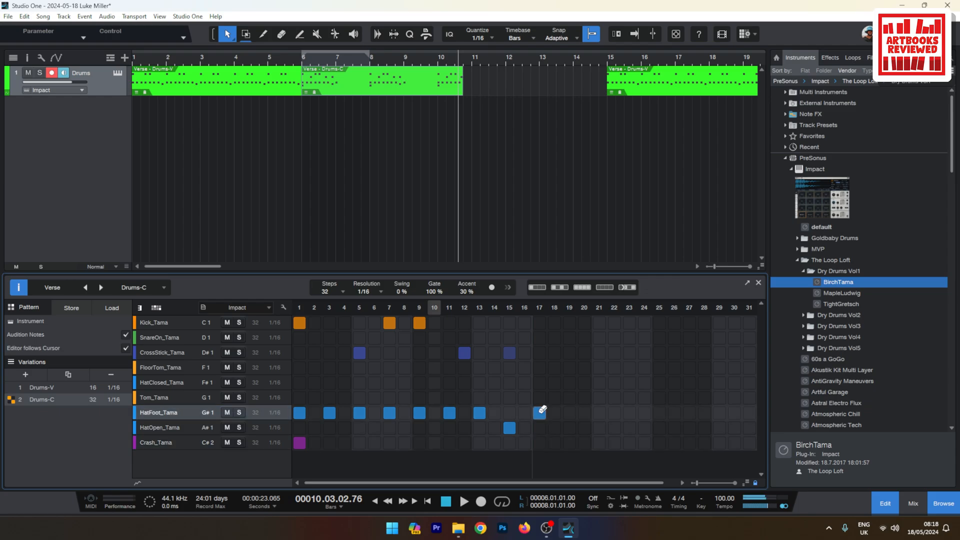
left_click(564, 289)
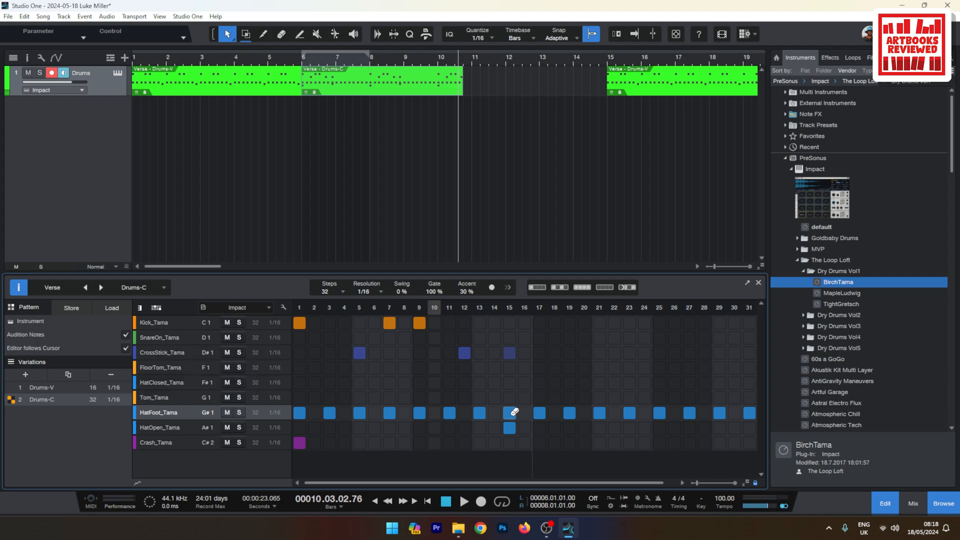
left_click(749, 429)
left_click(750, 412)
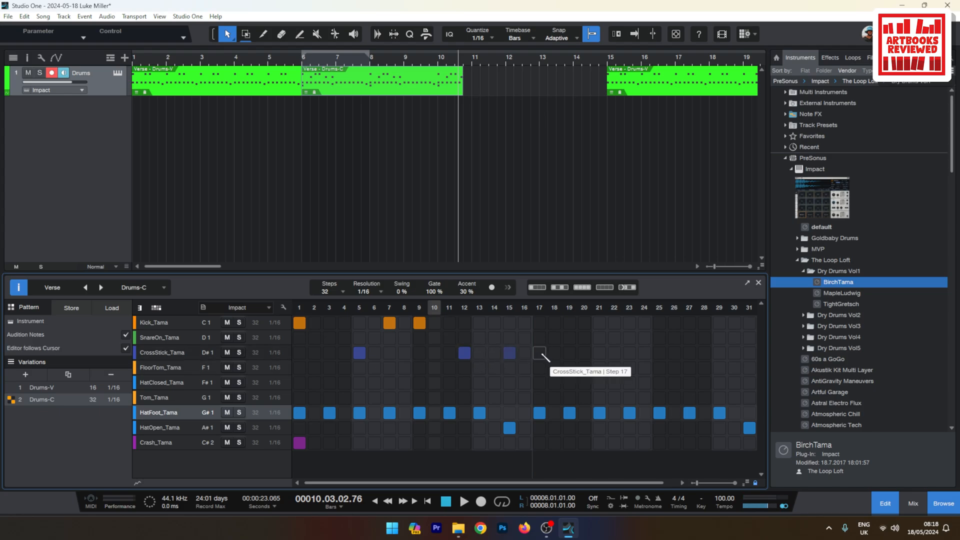
Add CrossStick_Tama hits on steps 21, 28 and 30 of Drums-C, and lower the velocity of step 30 to 28.
left_click(599, 353)
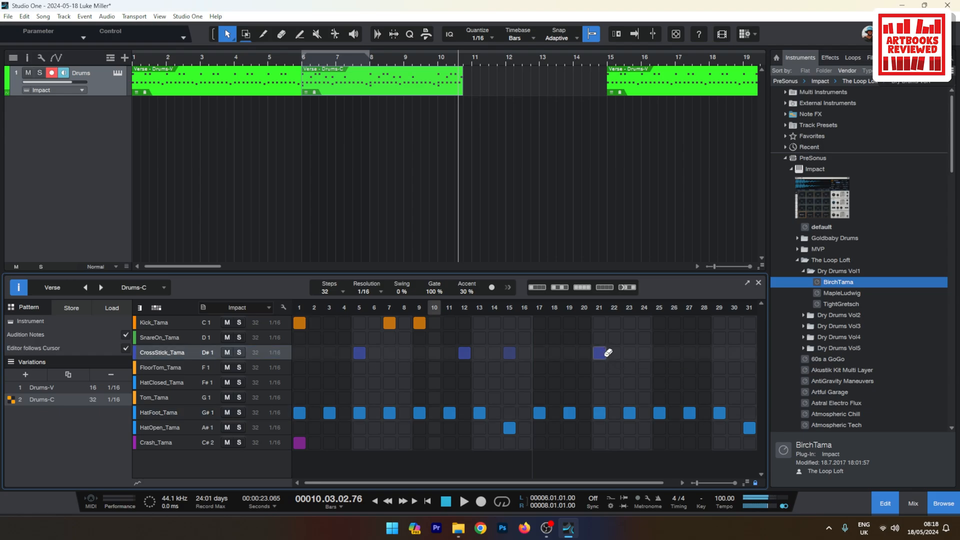
left_click(705, 353)
left_click(734, 353)
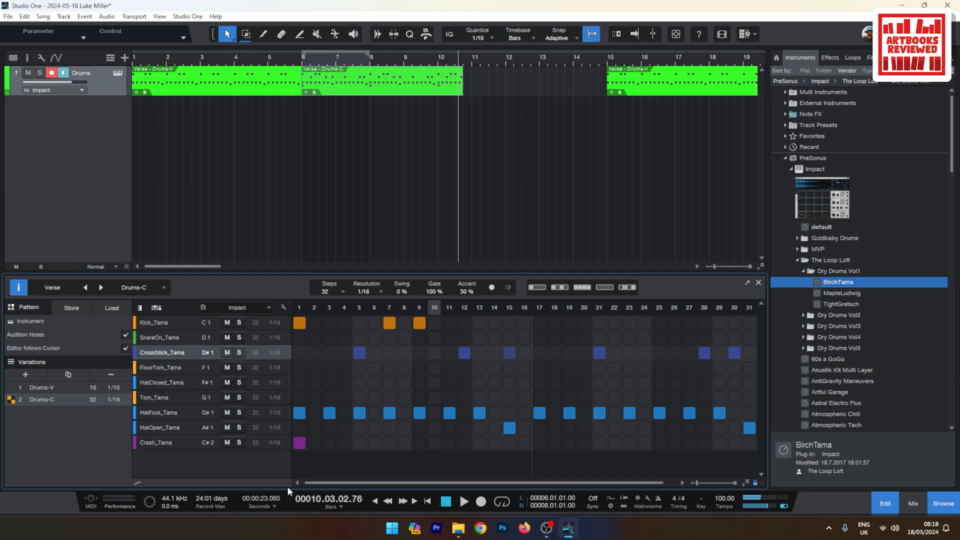
left_click(137, 484)
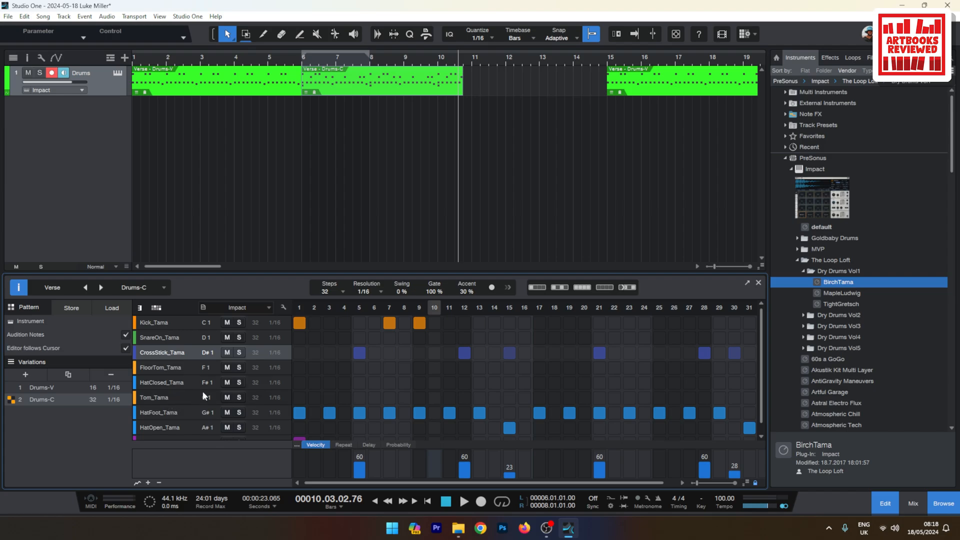
Try Tom_Tama hits on steps 26, 28 and 30 of Drums-C.
left_click(674, 397)
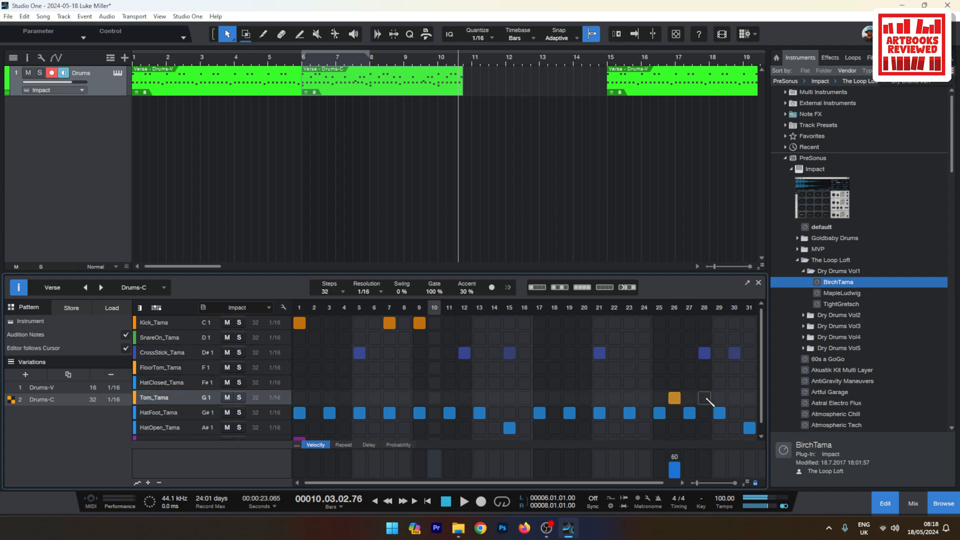
left_click(735, 398)
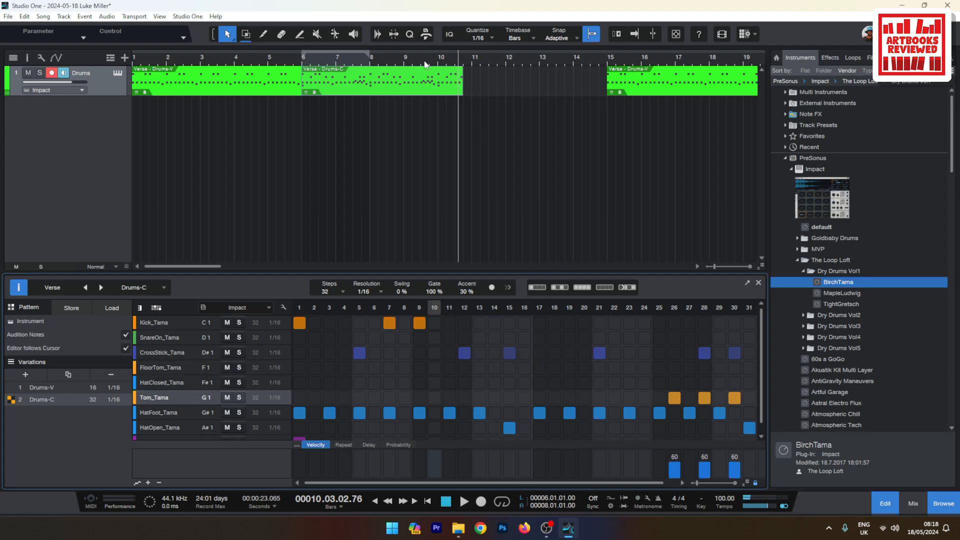
Set the loop range from bar 6 to the end of the Drums-C pattern, and play it looped.
left_click_drag(370, 54, 462, 53)
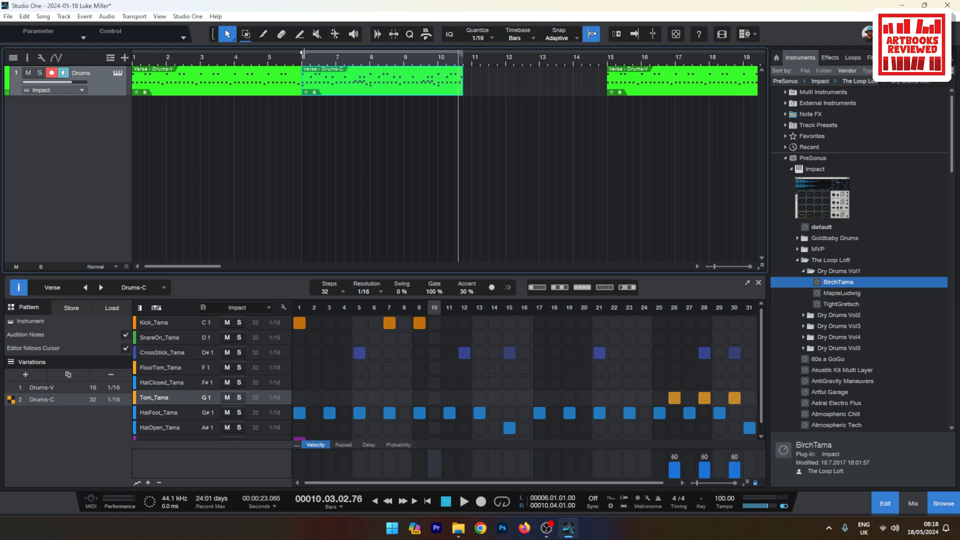
left_click(303, 53)
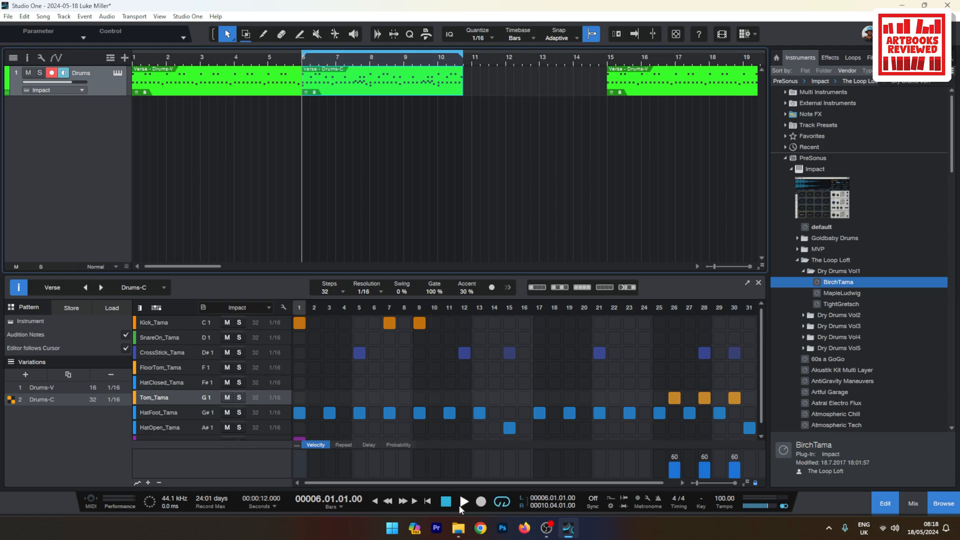
left_click(464, 502)
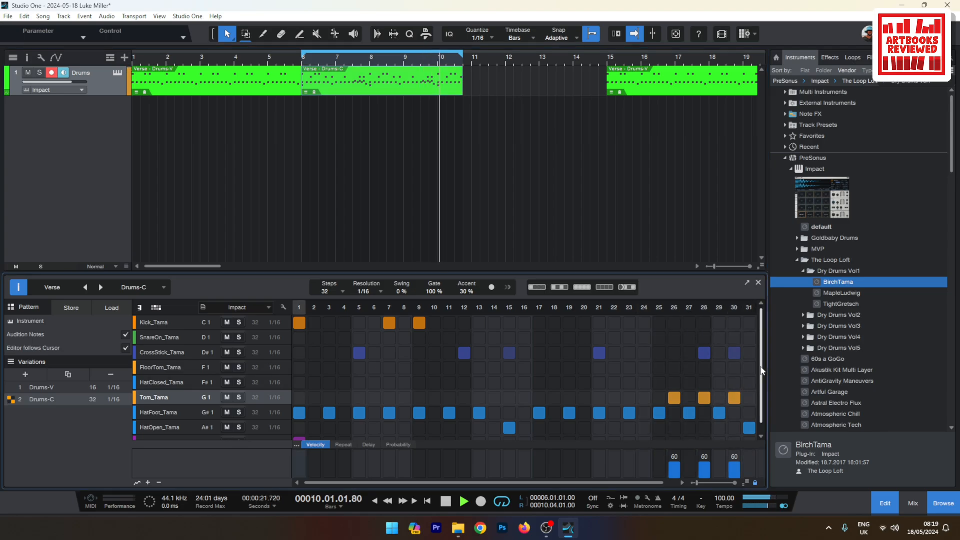
scroll(761, 382, "down", 1)
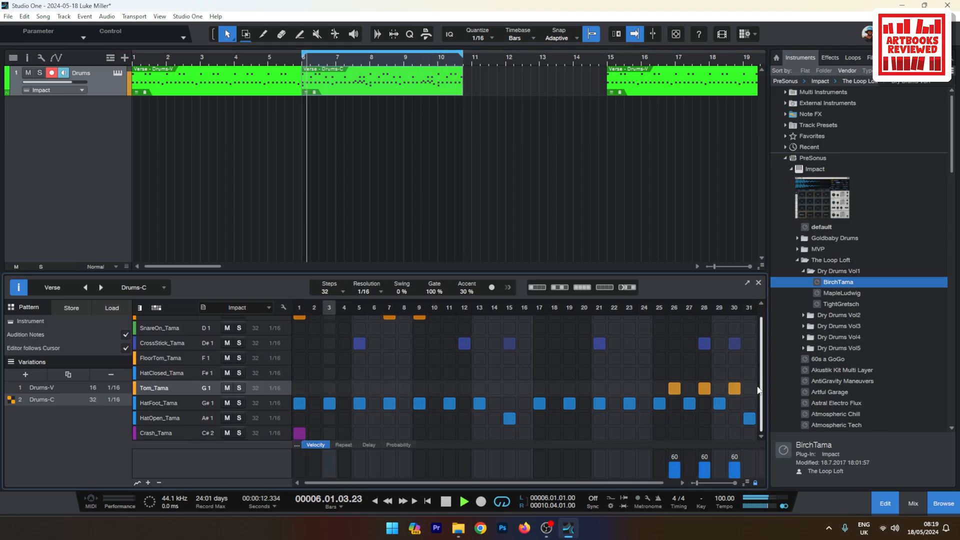
scroll(759, 390, "up", 1)
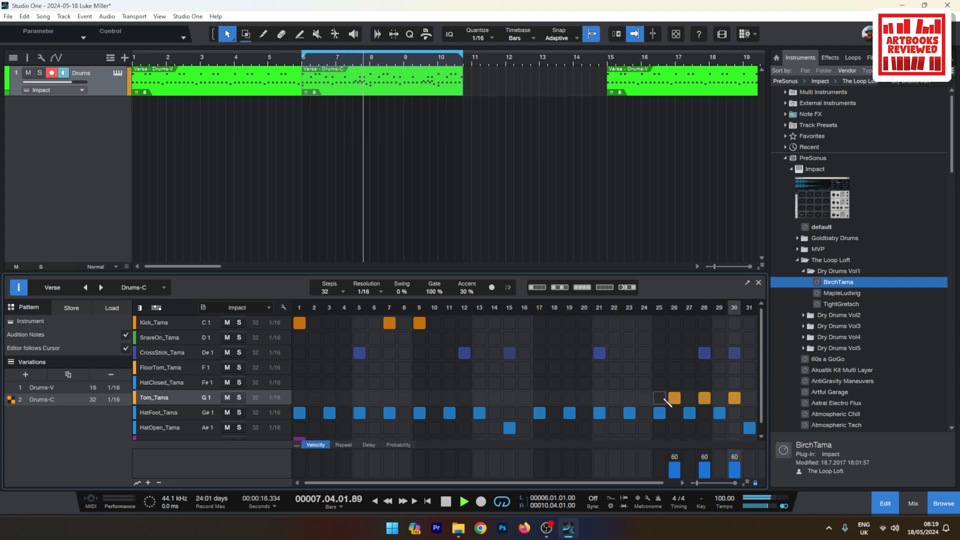
Try other Tom_Tama placements during playback, rearranging the hits onto steps 25, 27 and 29 of Drums-C.
left_click(660, 398)
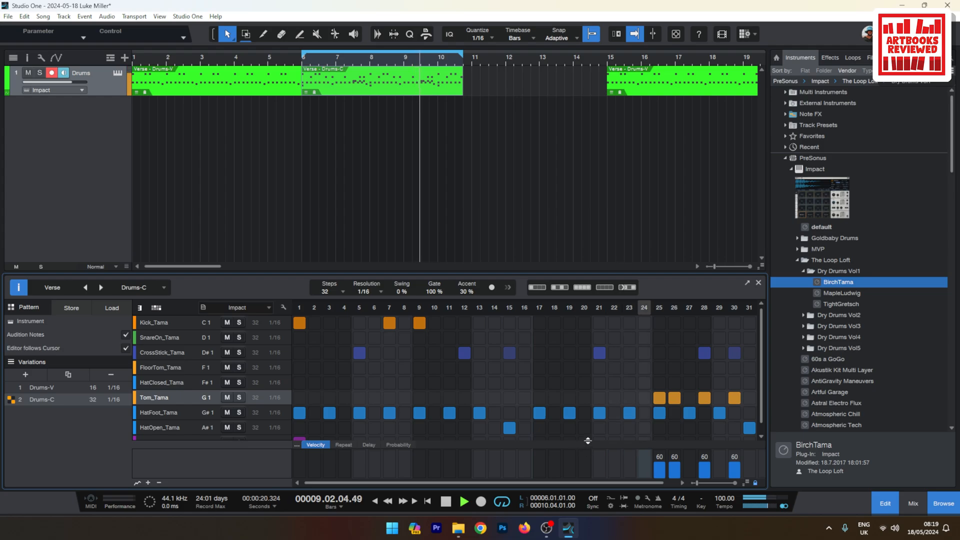
left_click_drag(661, 398, 676, 398)
left_click(690, 399)
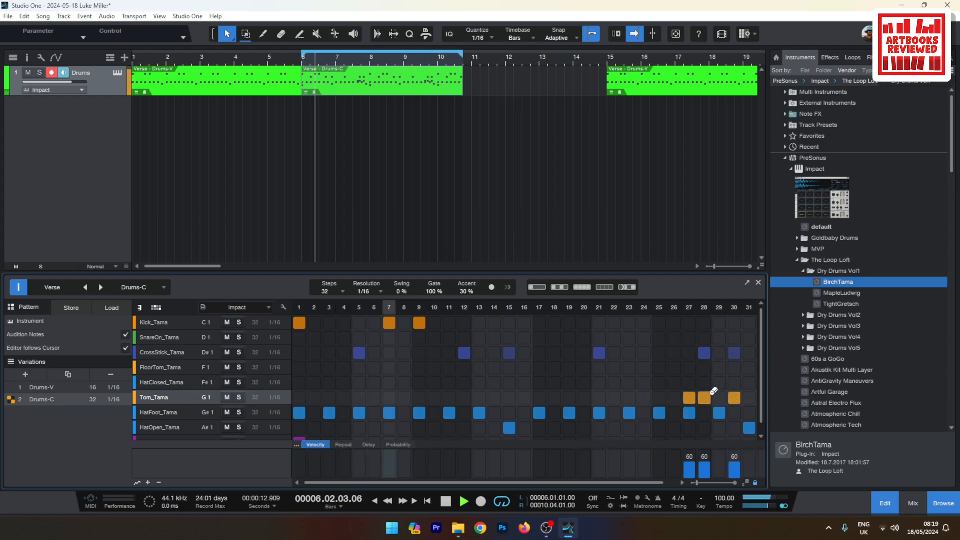
left_click(704, 398)
left_click(749, 398)
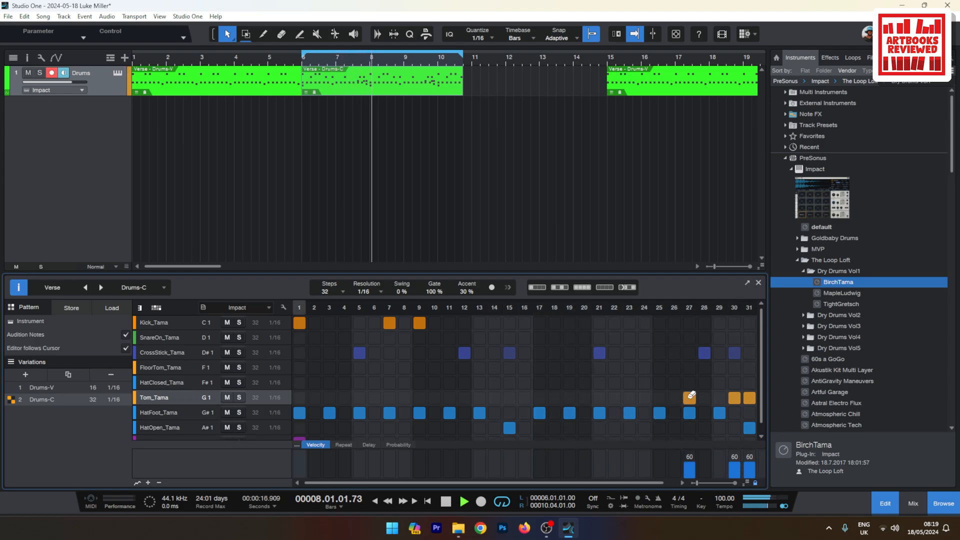
left_click(720, 399)
left_click(749, 399)
left_click(736, 399)
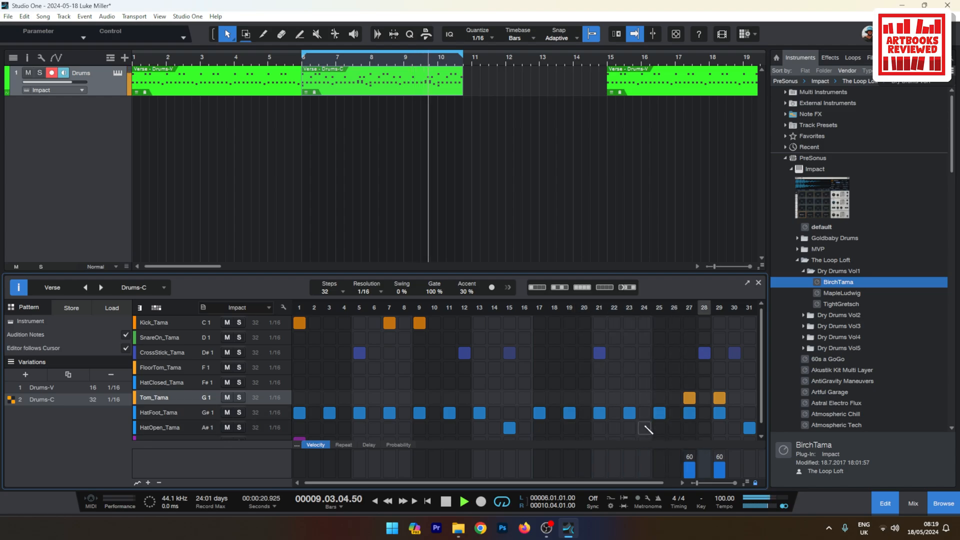
left_click(659, 398)
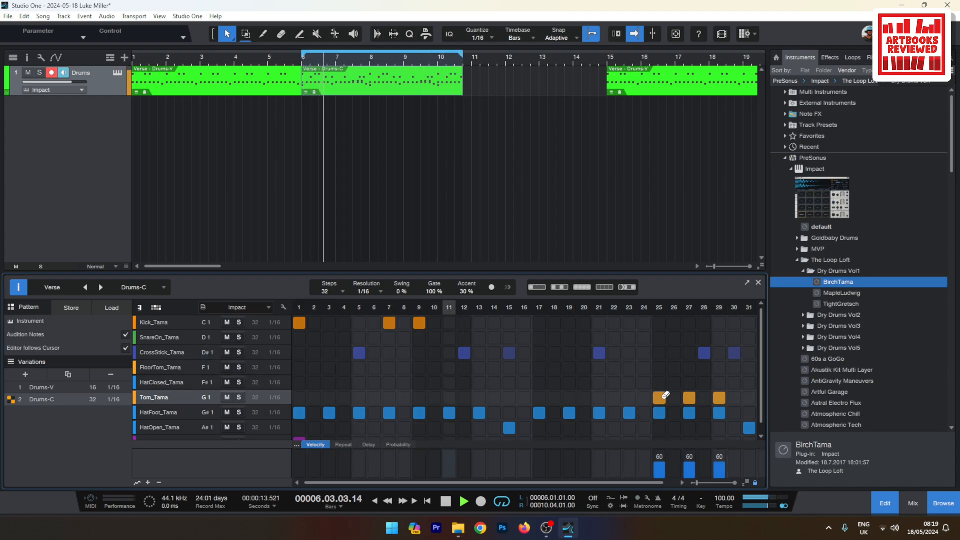
Remove the Tom_Tama hits from steps 25, 27 and 29 of Drums-C.
left_click(663, 398)
left_click(691, 397)
left_click(720, 398)
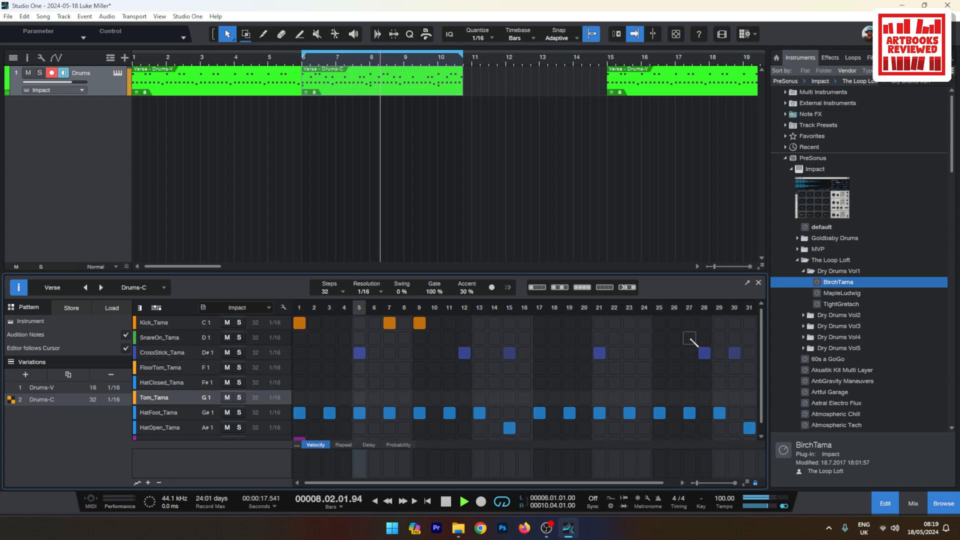
Add SnareOn_Tama hits on steps 28 and 31 and Kick_Tama hits on steps 17, 23 and 25 of Drums-C, and stop playback.
left_click(704, 337)
left_click(749, 338)
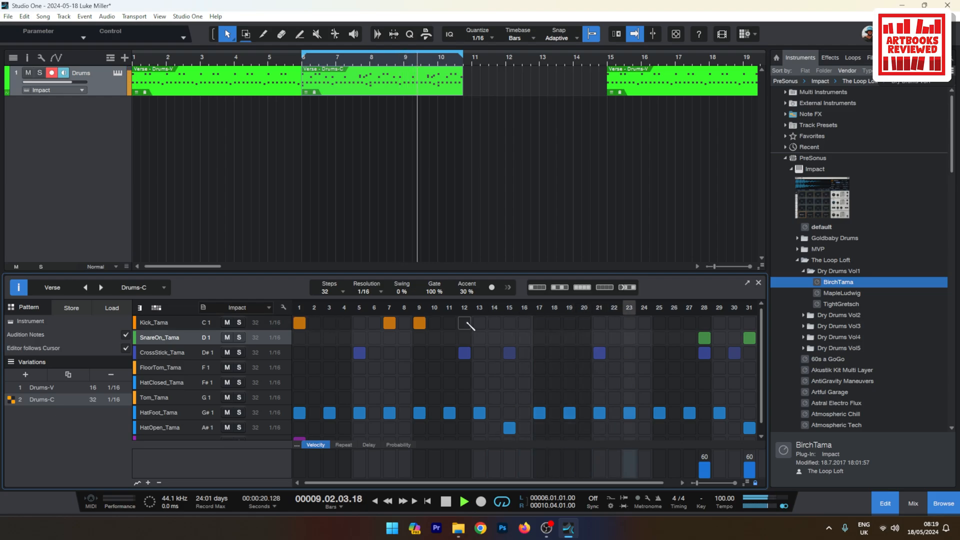
left_click(541, 323)
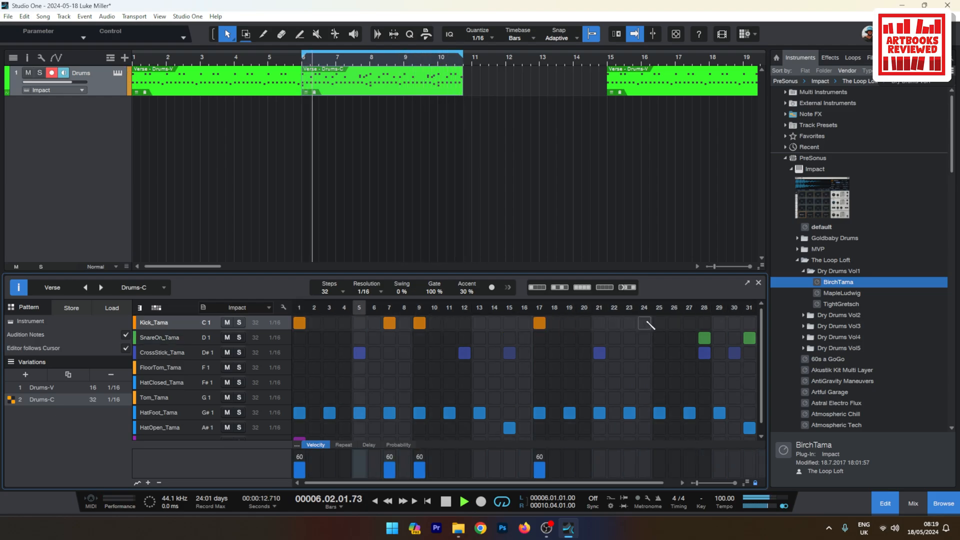
left_click(630, 324)
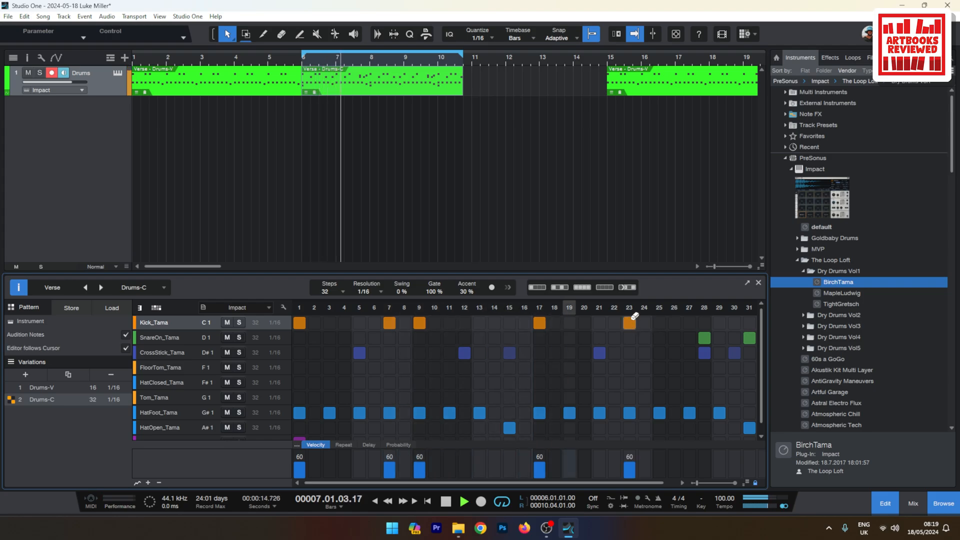
left_click(659, 323)
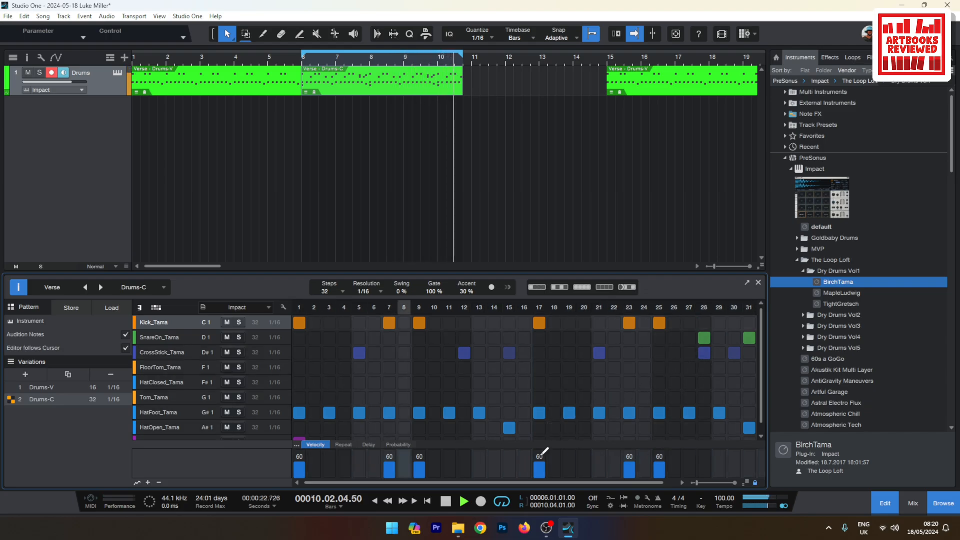
left_click(445, 503)
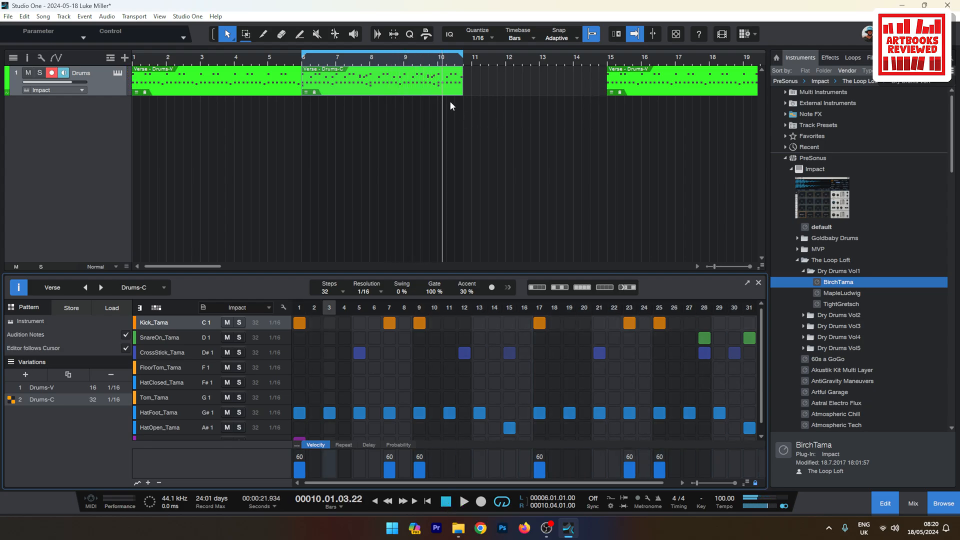
Move the second Drums-V pattern directly after the Drums-C pattern, and audition the arrangement with looping turned off.
left_click_drag(641, 79, 500, 73)
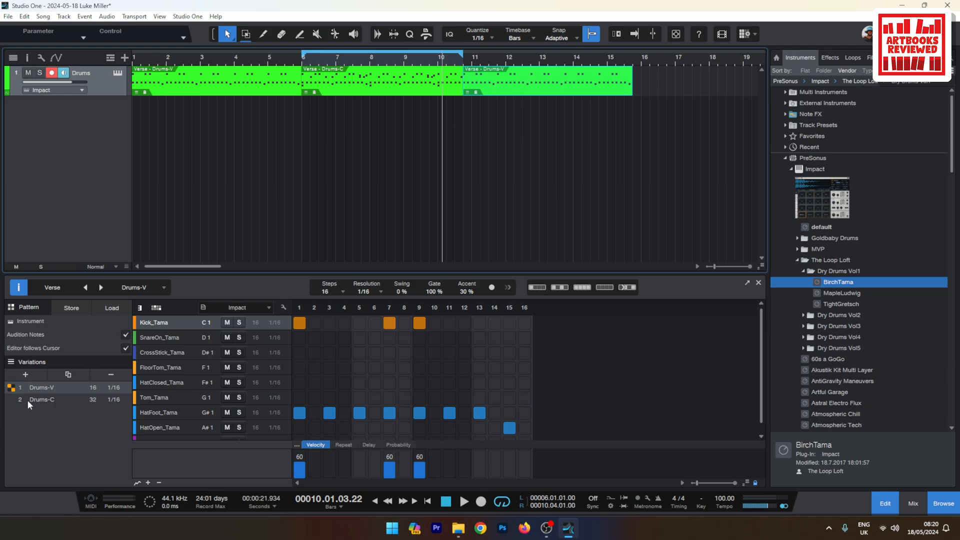
double_click(45, 386)
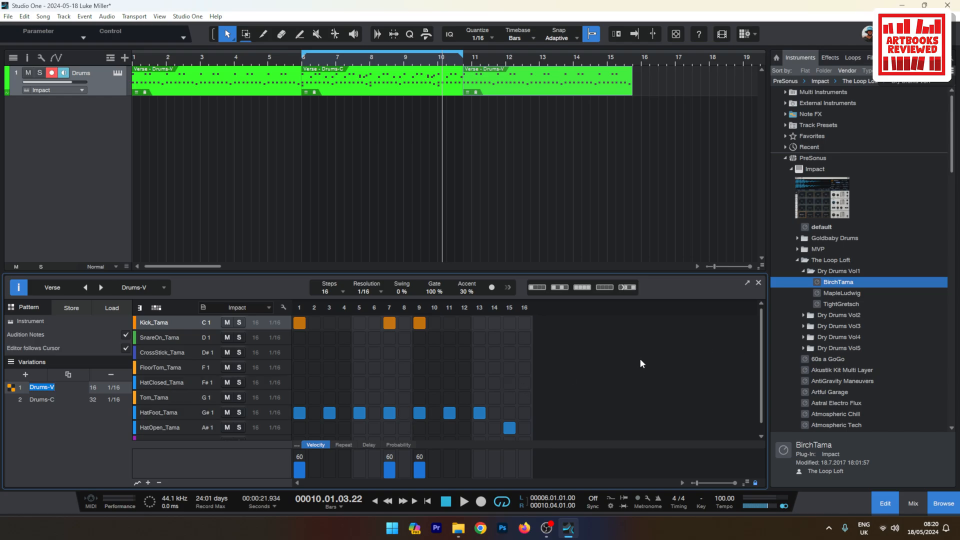
left_click(445, 502)
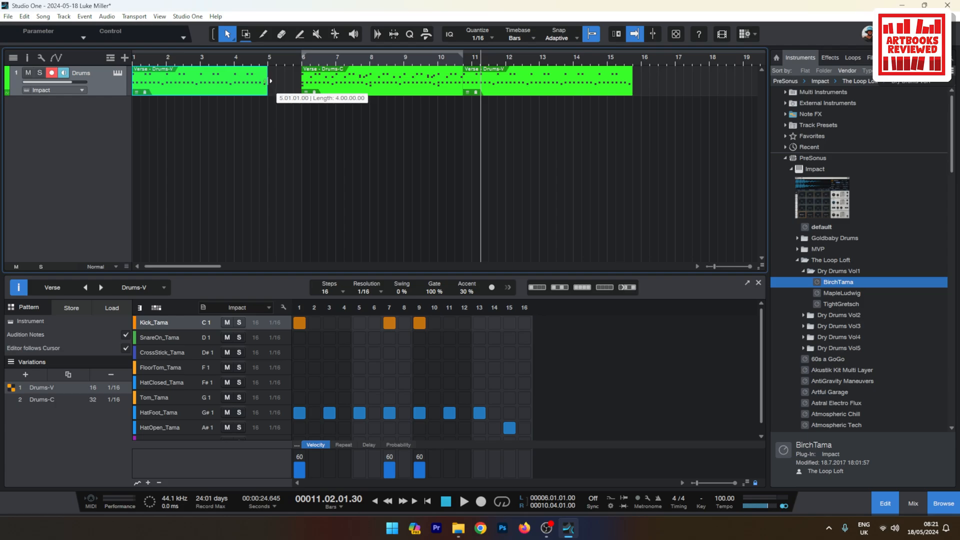
Shorten the first Drums-V pattern to four bars, and move the Drums-C pattern directly after it at bar 5.
left_click_drag(324, 87, 292, 85)
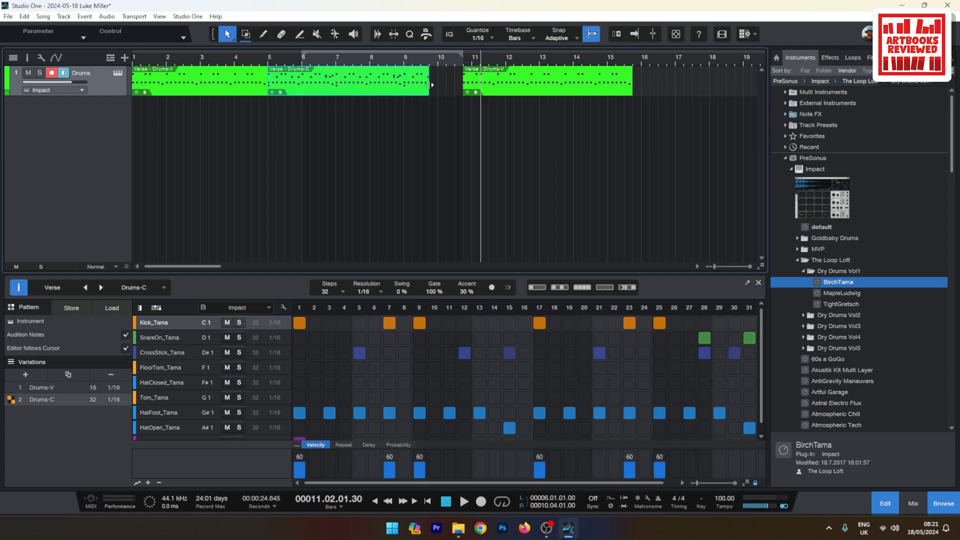
Move the last Drums-V pattern to bar 9 with a length of four bars, and audition the arrangement.
left_click_drag(510, 82, 452, 82)
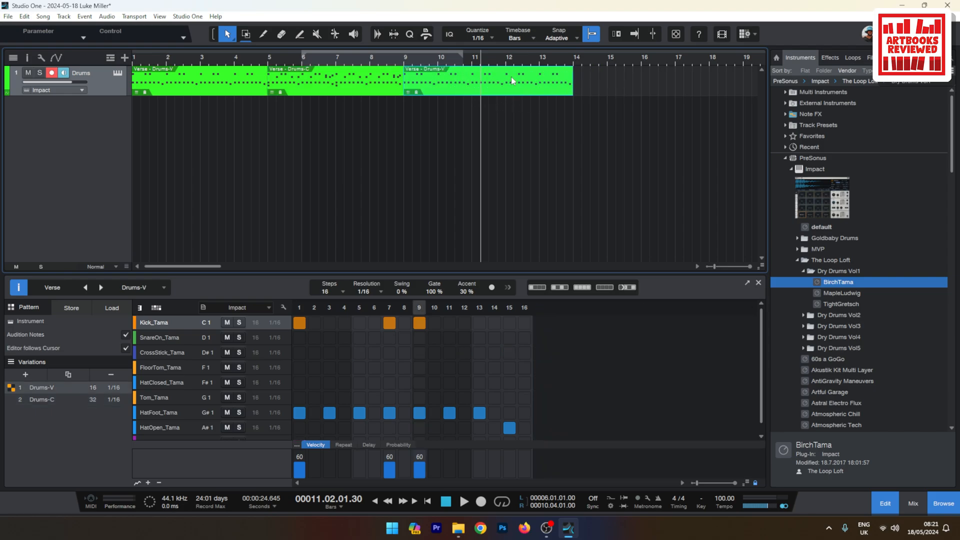
left_click(448, 507)
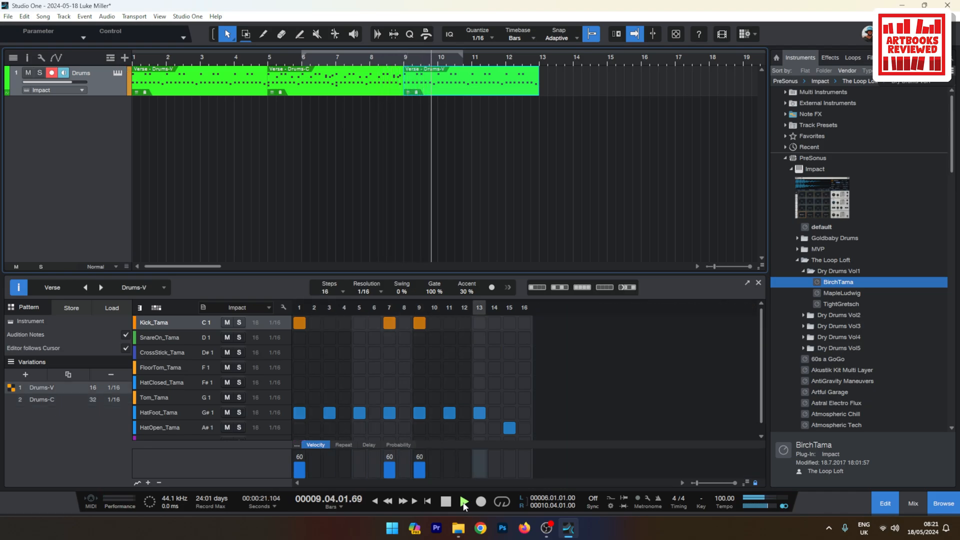
left_click(447, 502)
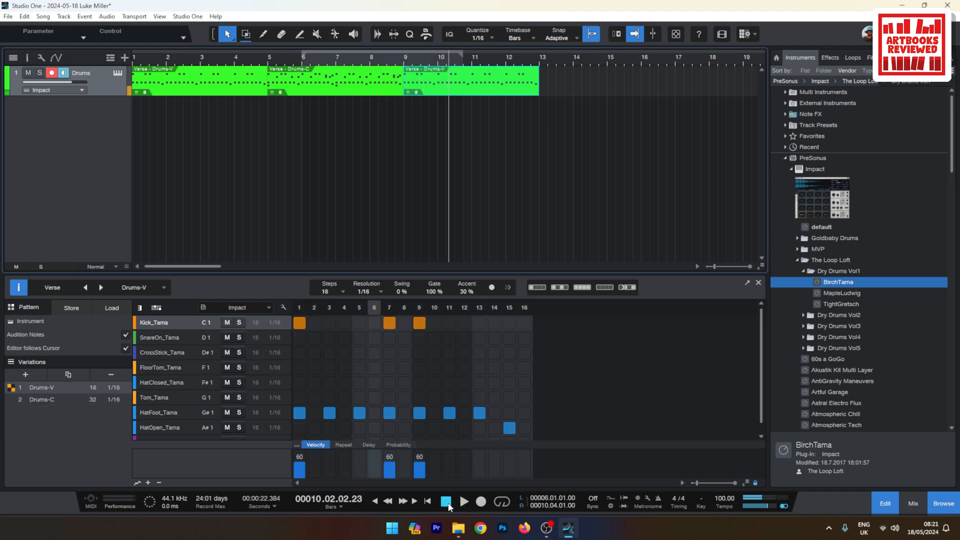
Add an instrument track named Bass with a blue track color.
double_click(92, 113)
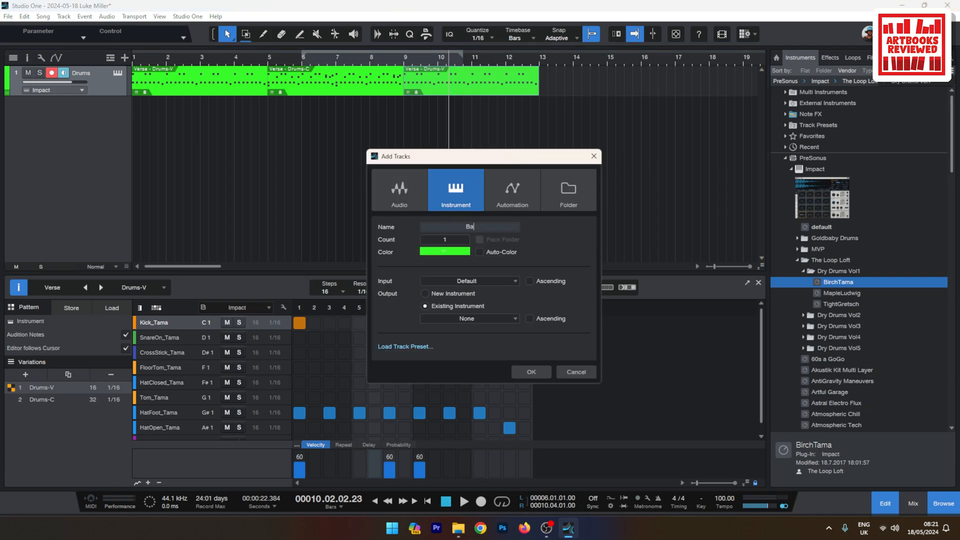
left_click(455, 259)
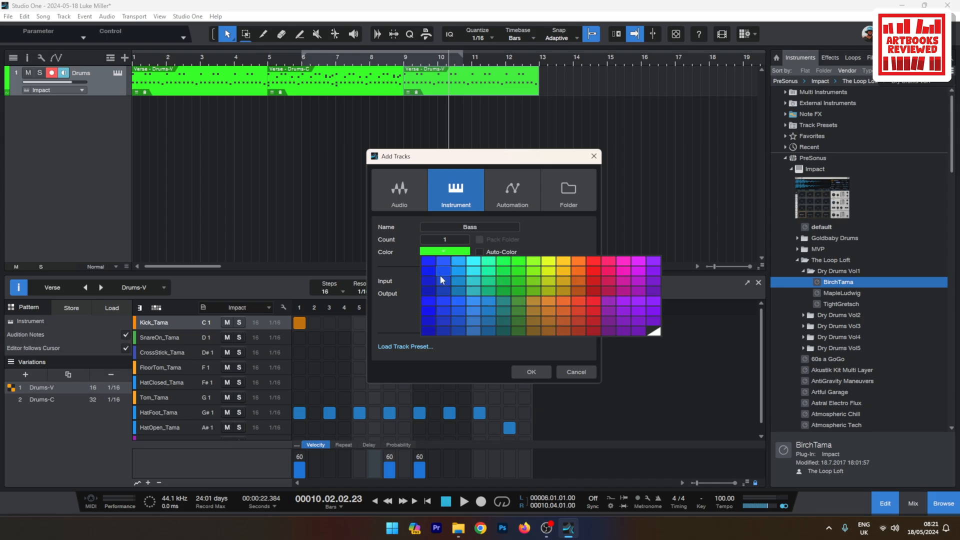
left_click(428, 259)
left_click(520, 373)
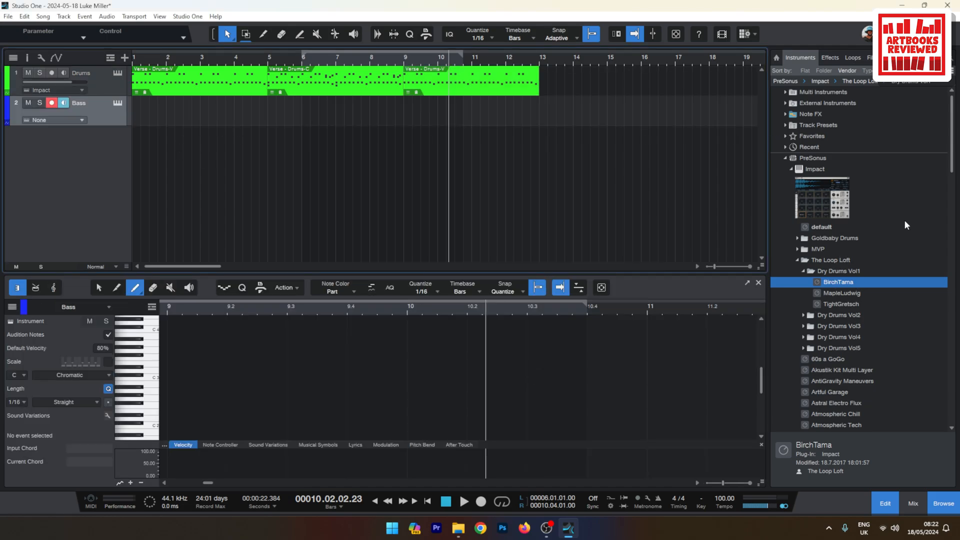
Look through the bass presets of the Mai Tai instrument for a suitable sound.
left_click_drag(950, 167, 956, 421)
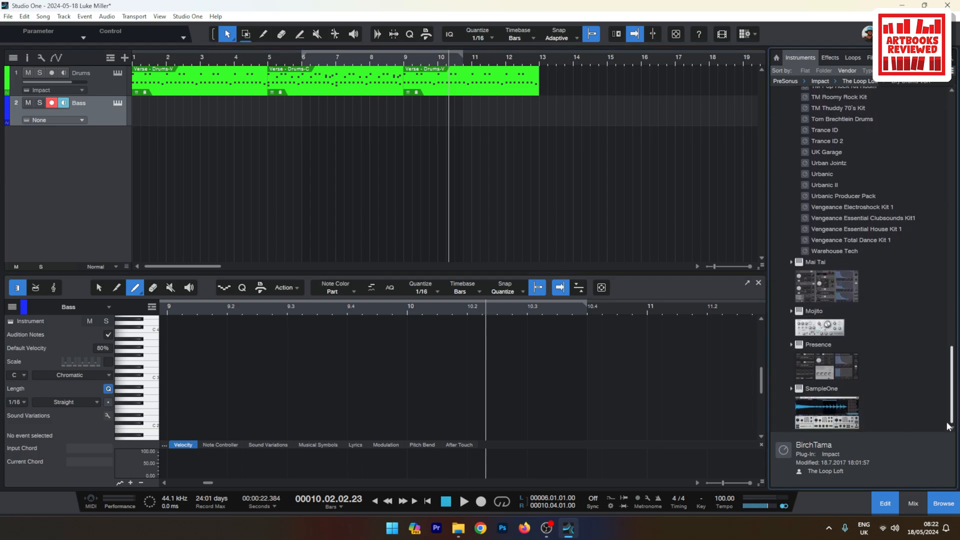
left_click(790, 262)
left_click(797, 323)
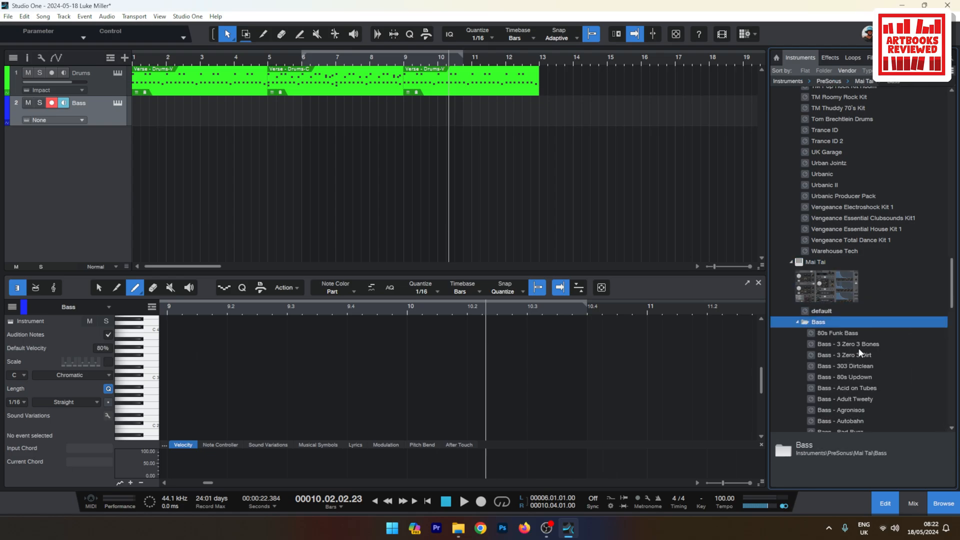
left_click_drag(950, 300, 950, 304)
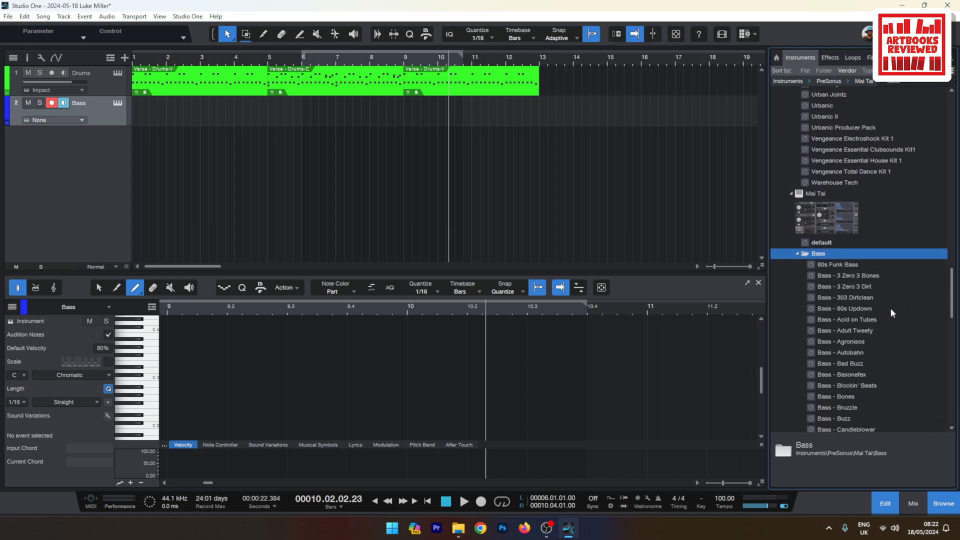
left_click(859, 297)
left_click(863, 309)
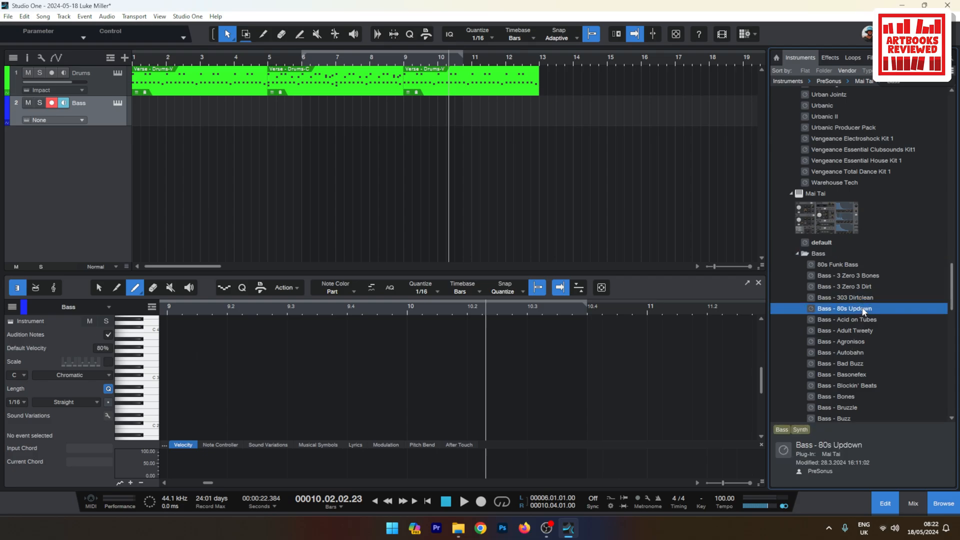
left_click_drag(951, 298, 949, 356)
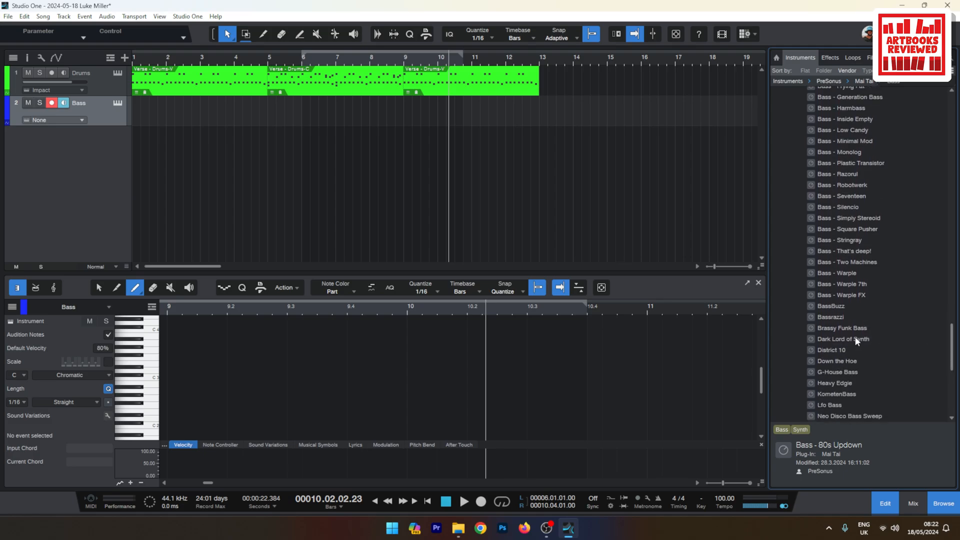
left_click_drag(954, 359, 951, 412)
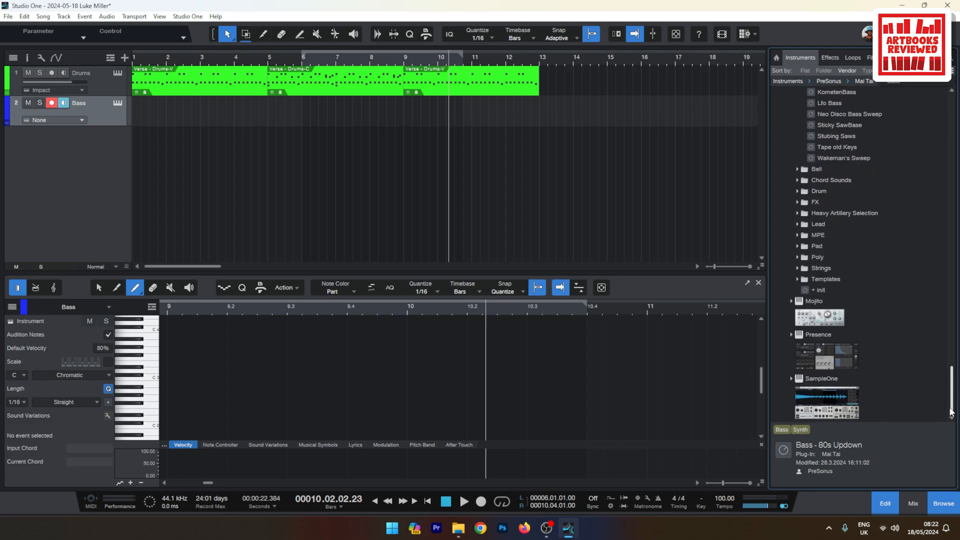
Load Presence's Bass Finger Full preset from the Contemporary Bass Finger folder onto the Bass track.
double_click(802, 345)
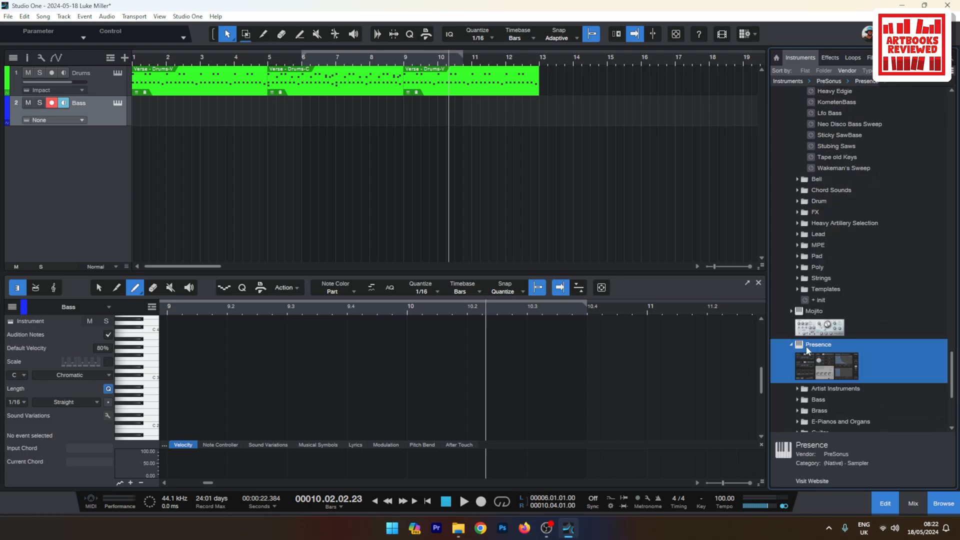
double_click(823, 400)
left_click_drag(951, 375, 944, 392)
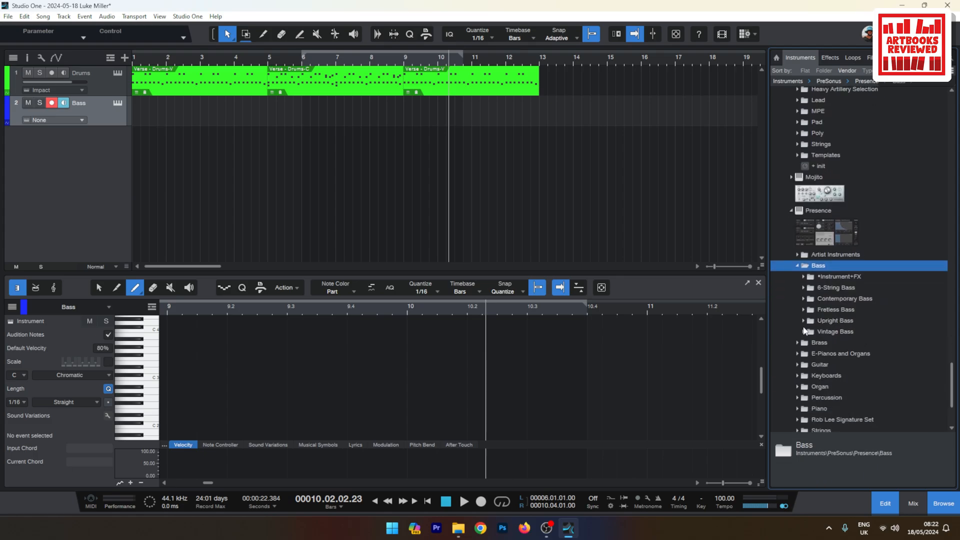
double_click(806, 299)
double_click(840, 310)
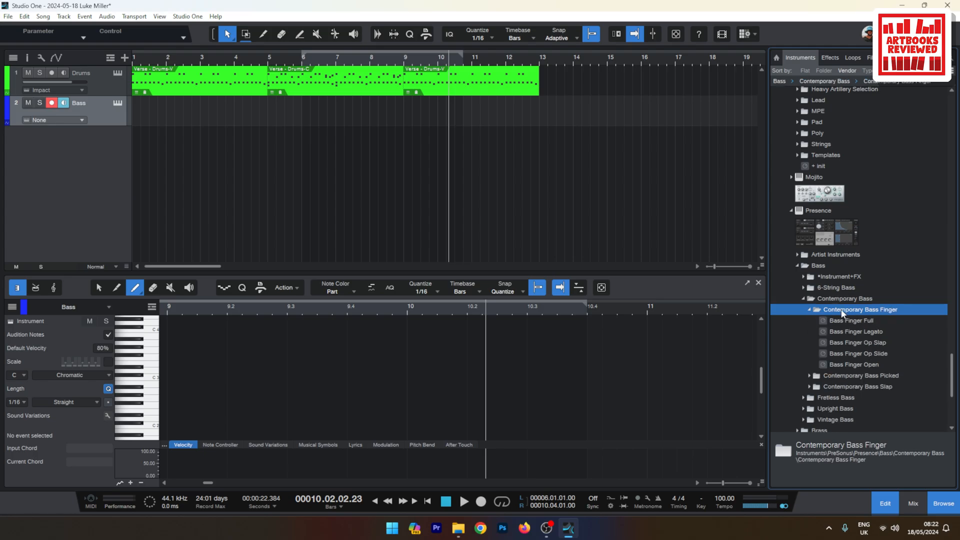
left_click_drag(857, 322, 188, 105)
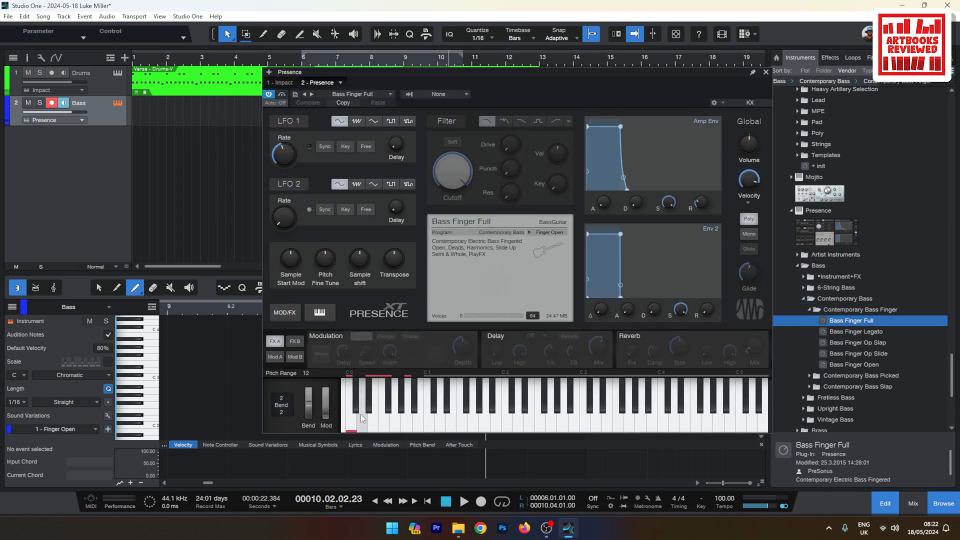
Audition the Bass Finger Full preset with different keyswitches and notes on the Presence keyboard.
left_click(408, 420)
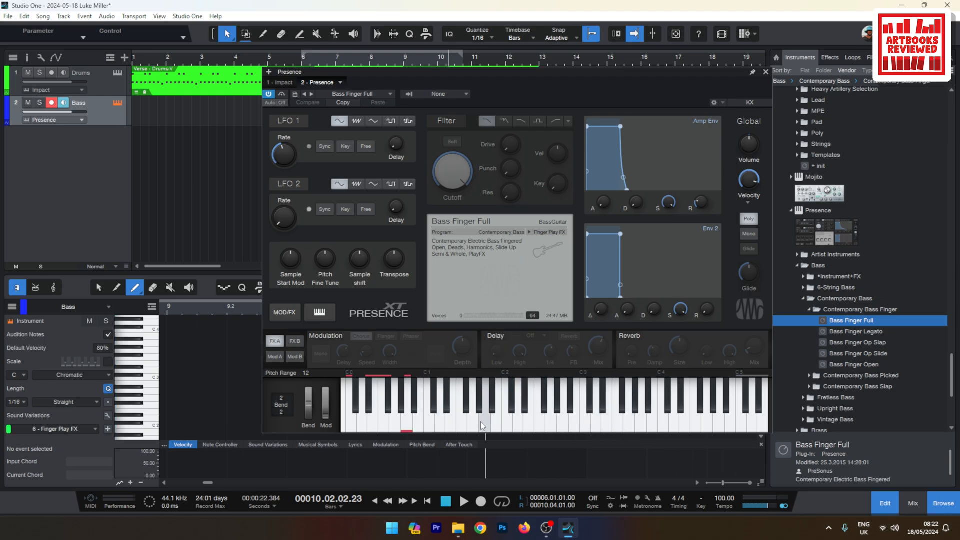
left_click(384, 415)
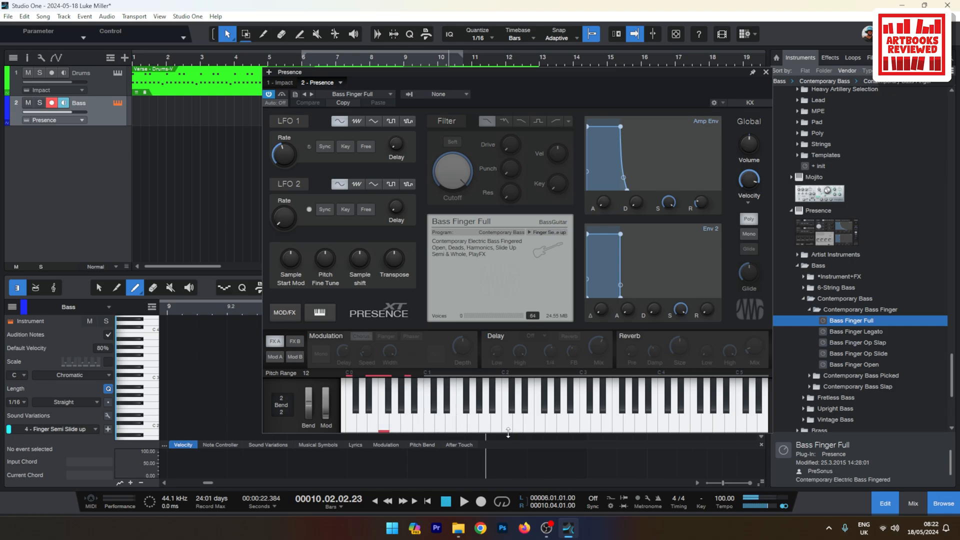
left_click(451, 430)
left_click(451, 432)
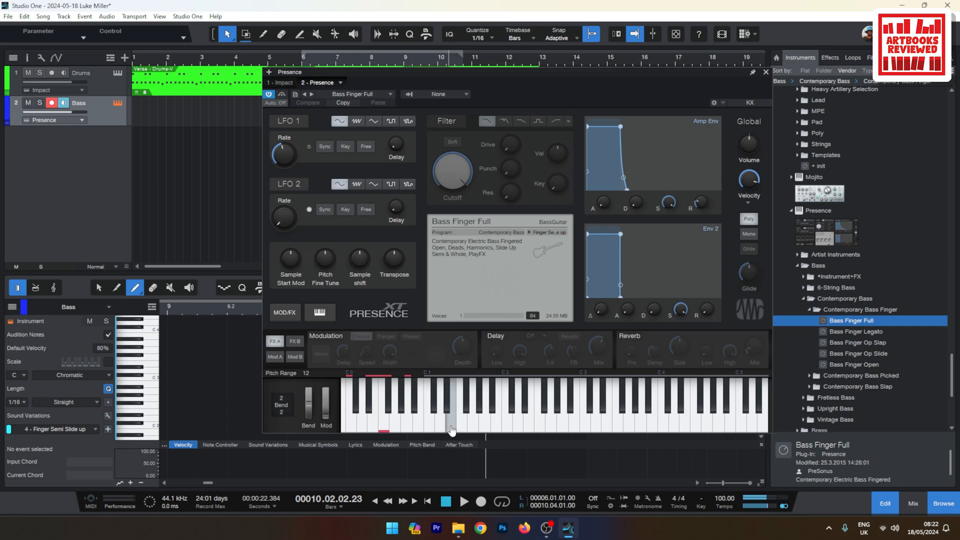
left_click(453, 429)
left_click(421, 428)
left_click(421, 428)
left_click(421, 428)
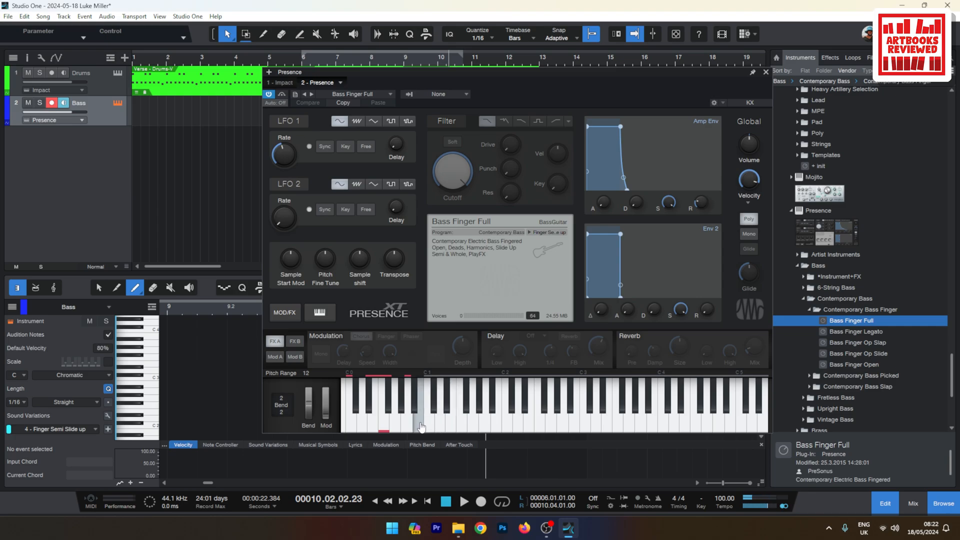
left_click(452, 428)
left_click(526, 429)
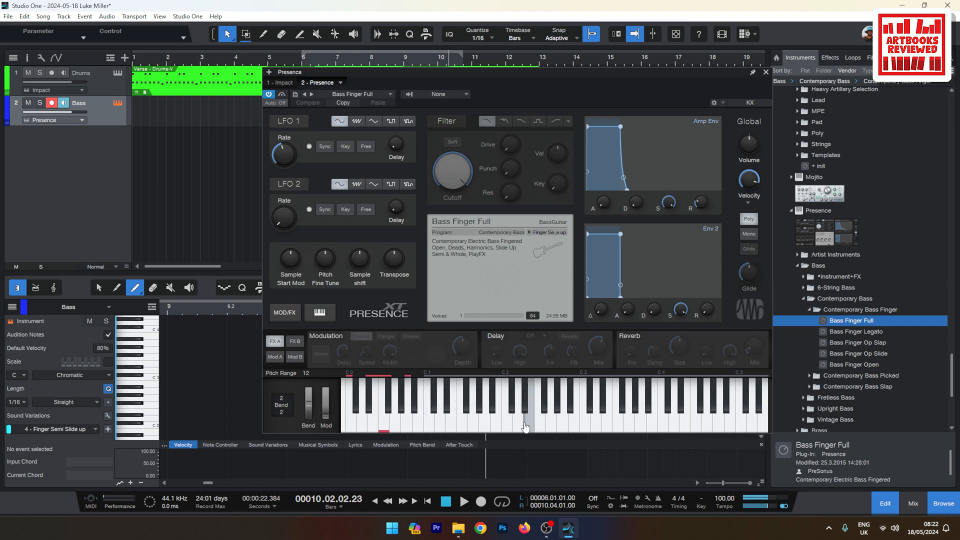
left_click(526, 429)
left_click_drag(526, 427, 496, 426)
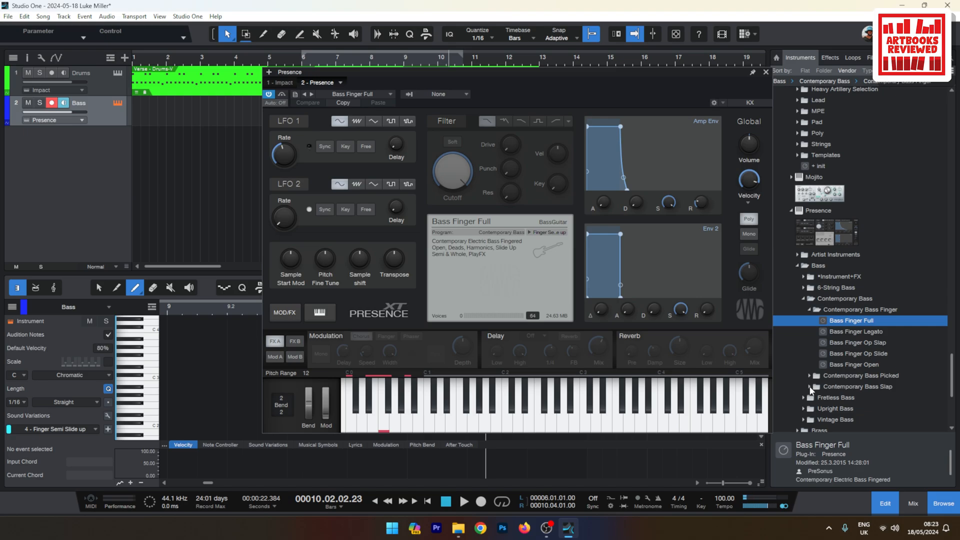
Replace the bass sound with the 6 String Fusion Bass preset from Presence's Instrument+FX bass presets.
left_click(808, 278)
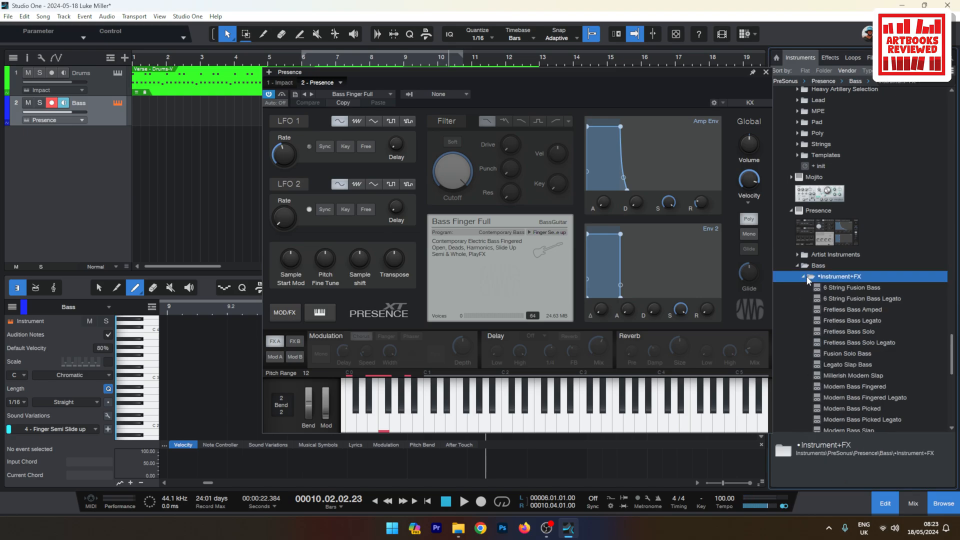
left_click(823, 289)
left_click_drag(840, 293, 611, 358)
Audition several notes of the 6 String Fusion Bass preset and close the instrument window.
left_click(523, 425)
left_click(458, 425)
left_click(446, 426)
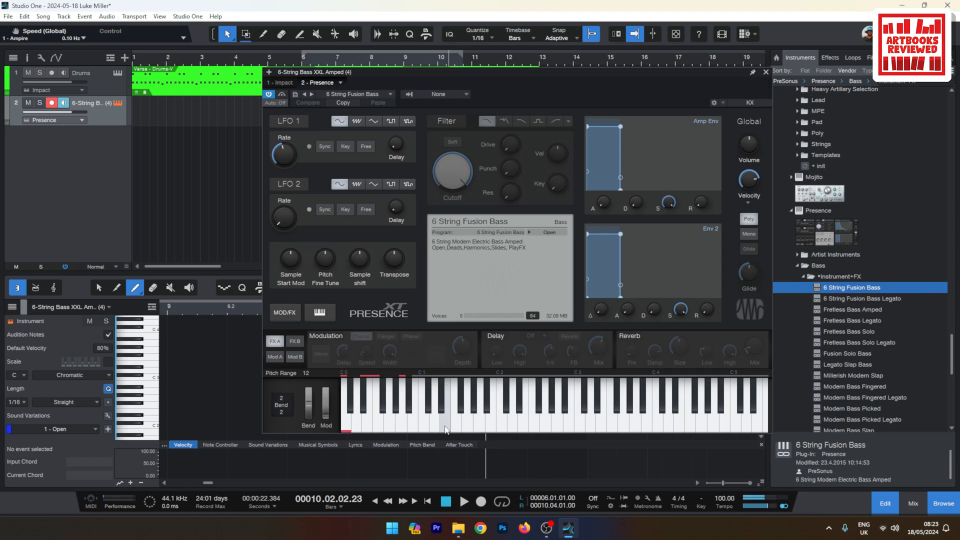
left_click(447, 428)
left_click(413, 427)
left_click(444, 425)
left_click_drag(441, 410, 457, 425)
left_click(766, 72)
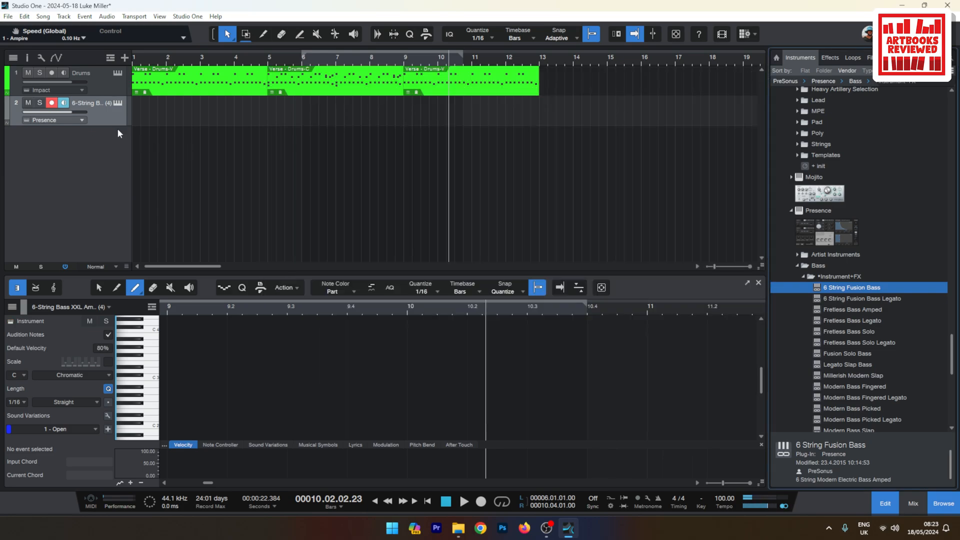
Create an empty four-bar part at bar 1 on the bass track, and set the note editor's quantize to 1/8.
double_click(137, 116)
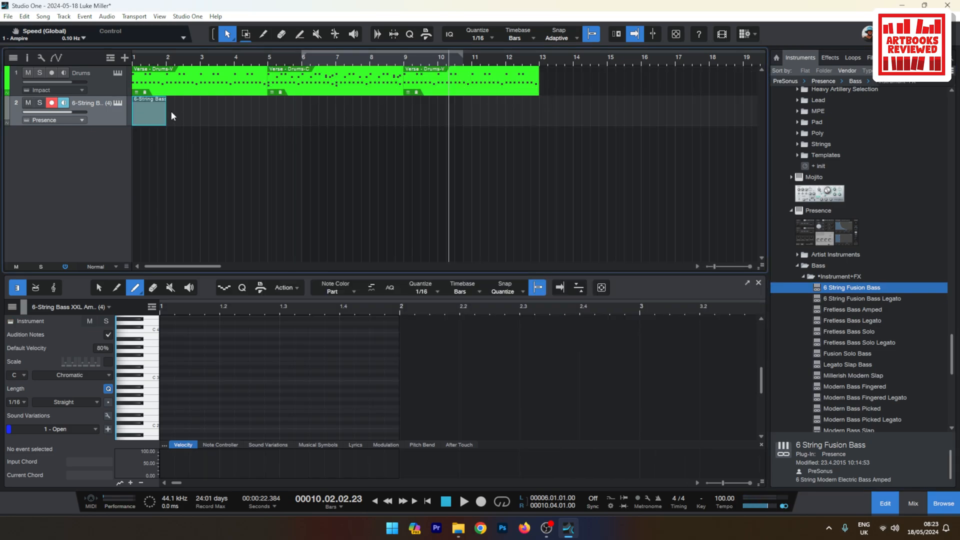
left_click_drag(167, 116, 268, 116)
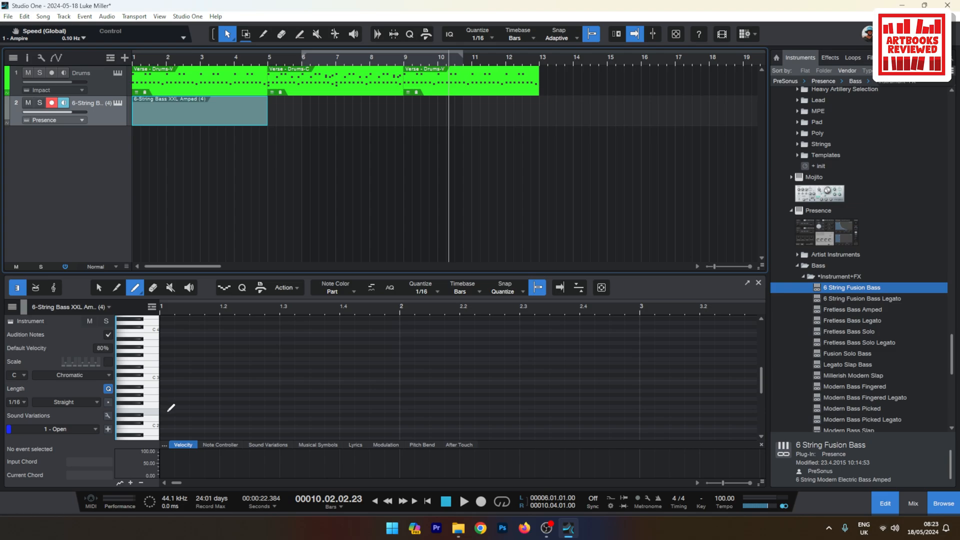
left_click(429, 503)
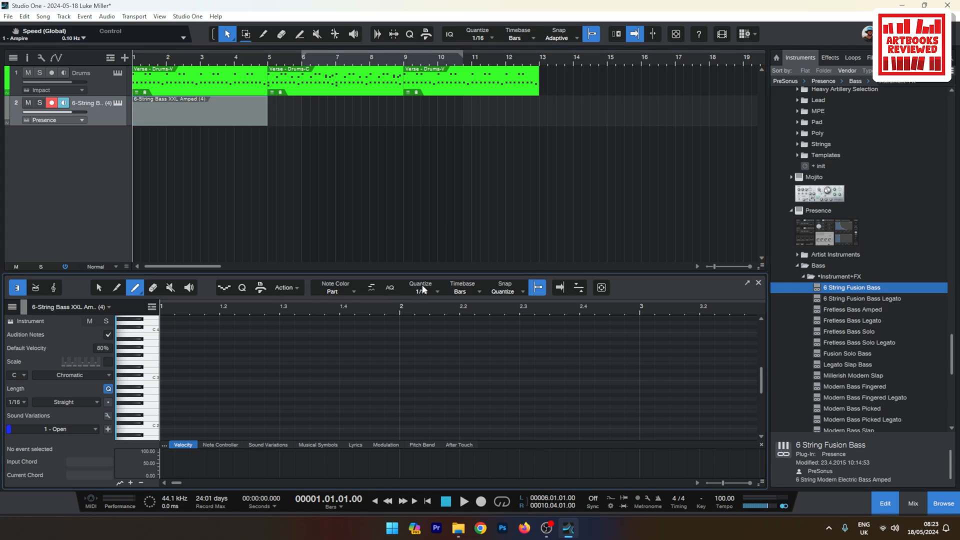
left_click(409, 291)
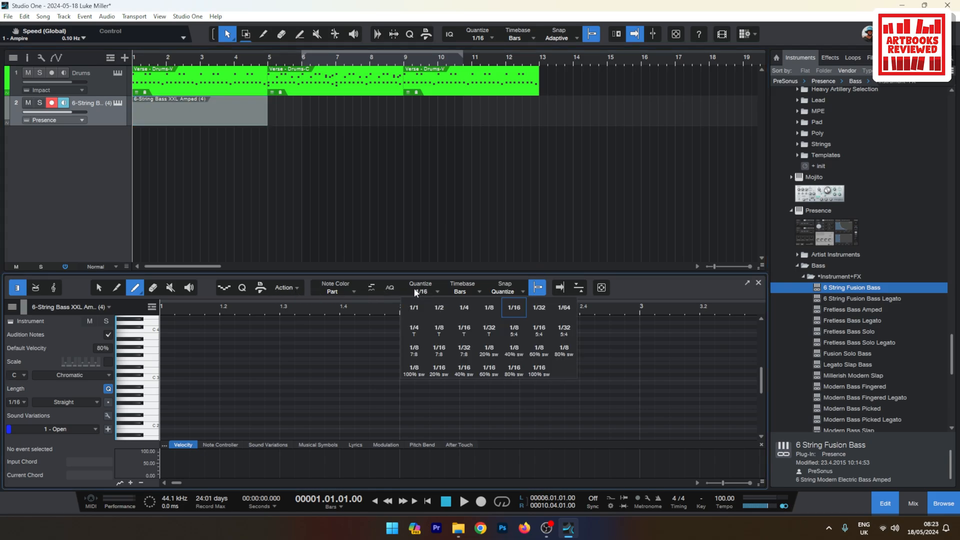
left_click(489, 307)
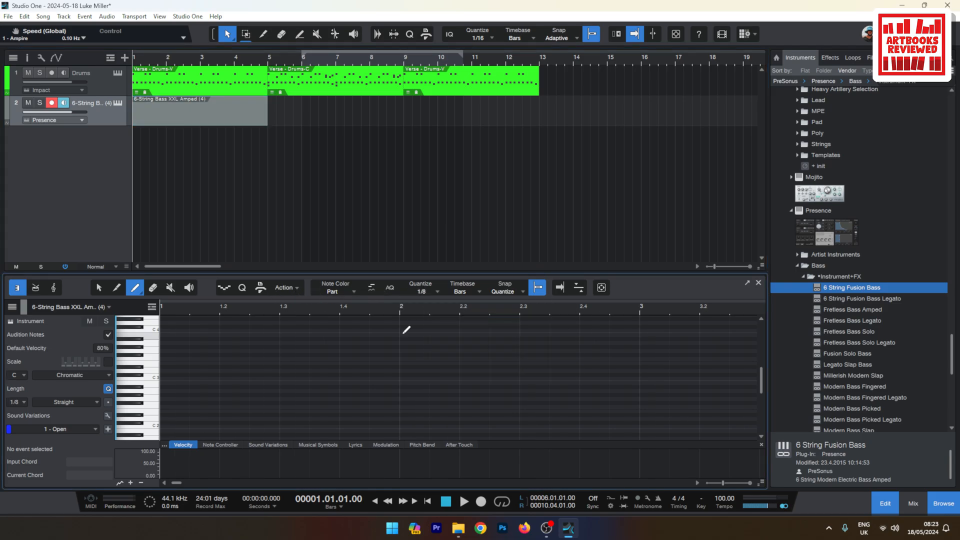
Try an eighth note on E2 at the start of the bass part, then audition and remove it.
left_click(170, 411)
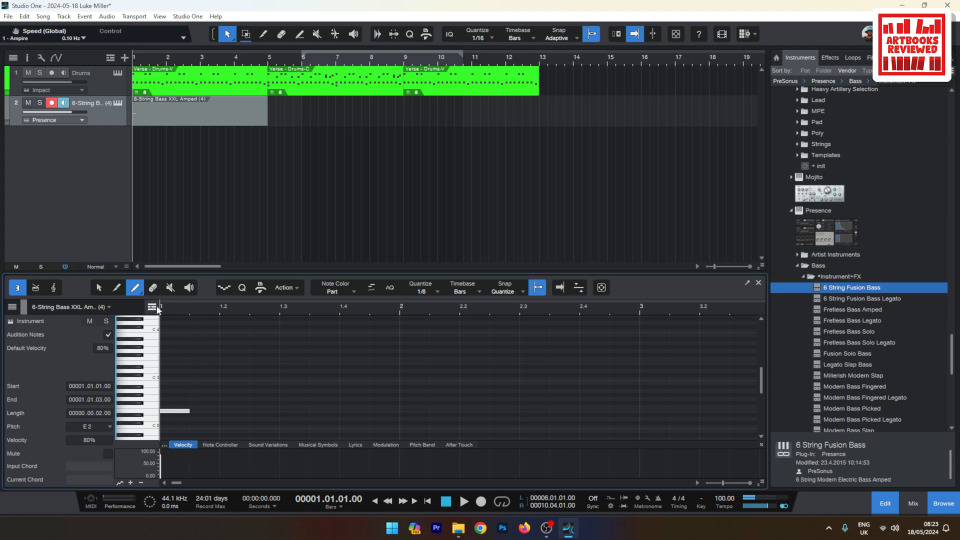
key("space")
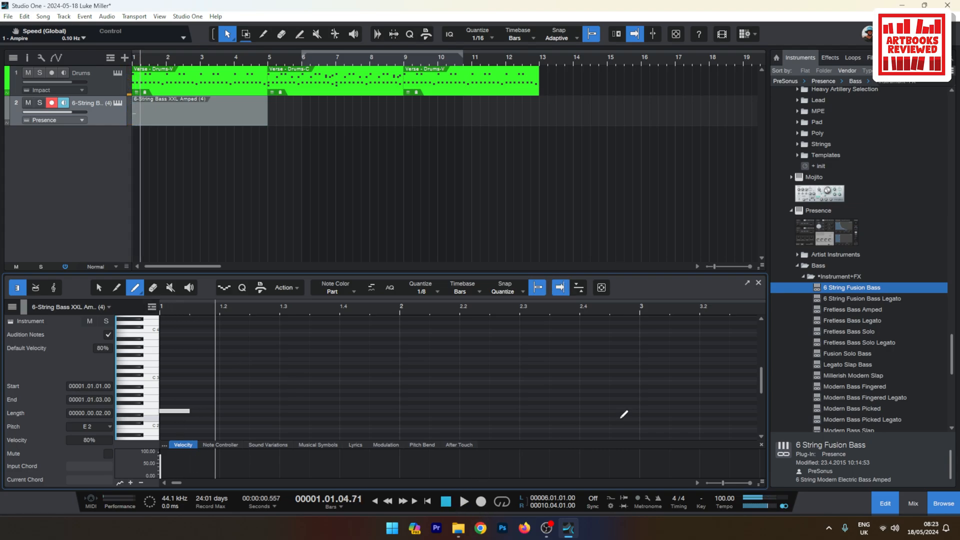
scroll(764, 384, "down", 4)
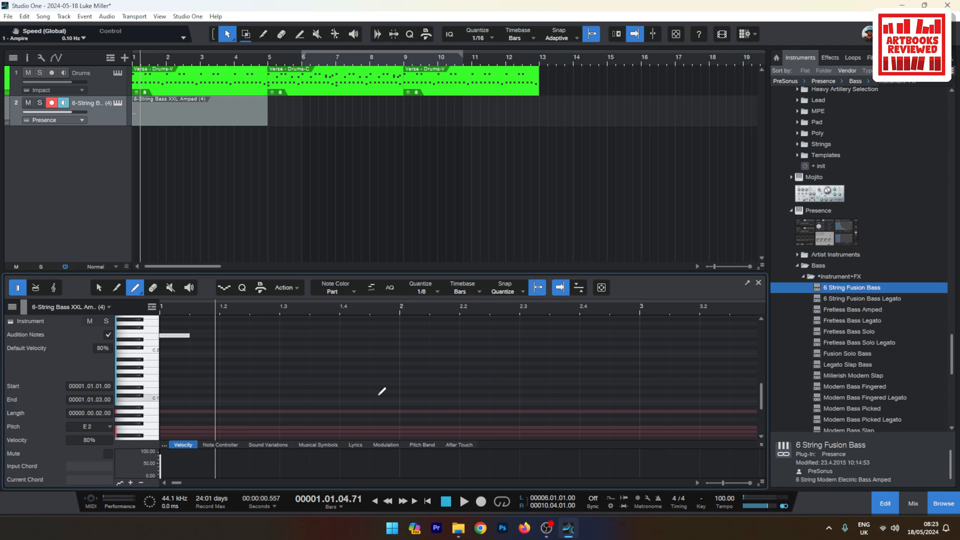
left_click(180, 335)
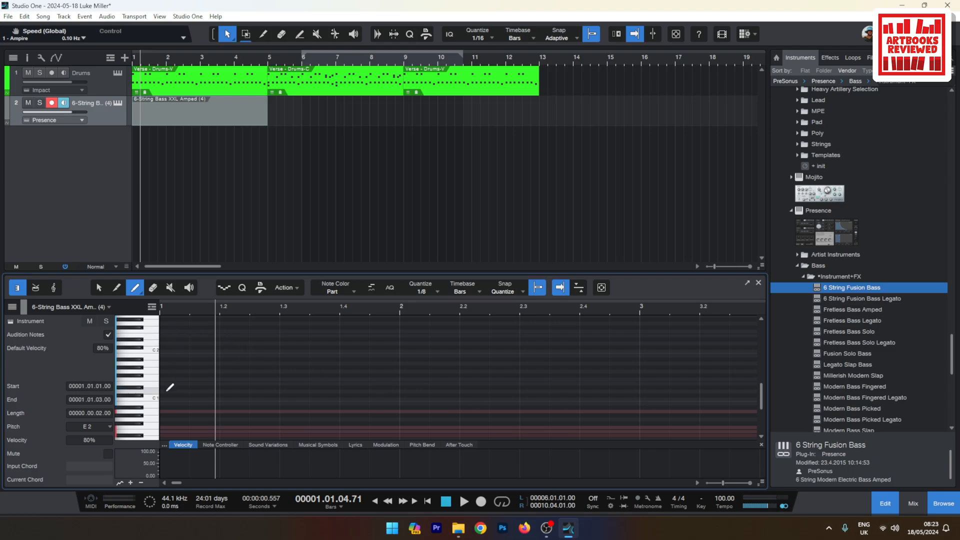
Draw an eighth note on E1 at the start of the bass part and audition it from the beginning.
left_click(170, 384)
left_click(427, 502)
left_click(463, 503)
left_click(446, 502)
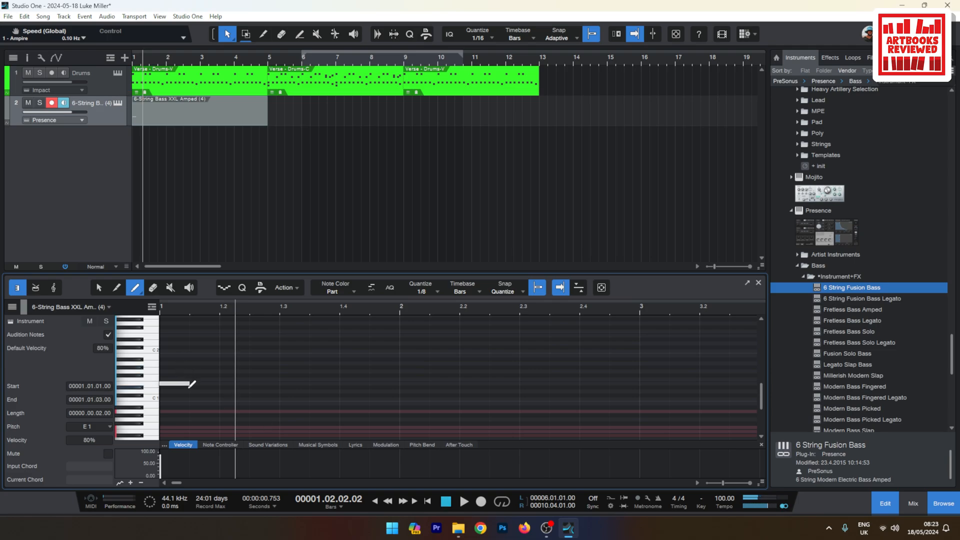
Lengthen the E1 note at the start of the bass part to one full beat and audition it from the beginning.
left_click_drag(189, 385, 220, 385)
left_click(429, 502)
left_click(464, 502)
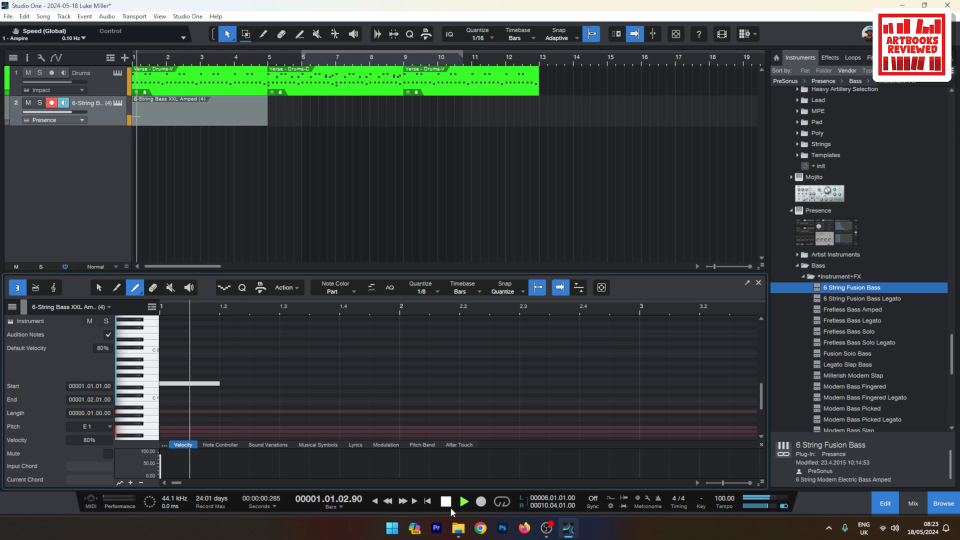
left_click(445, 502)
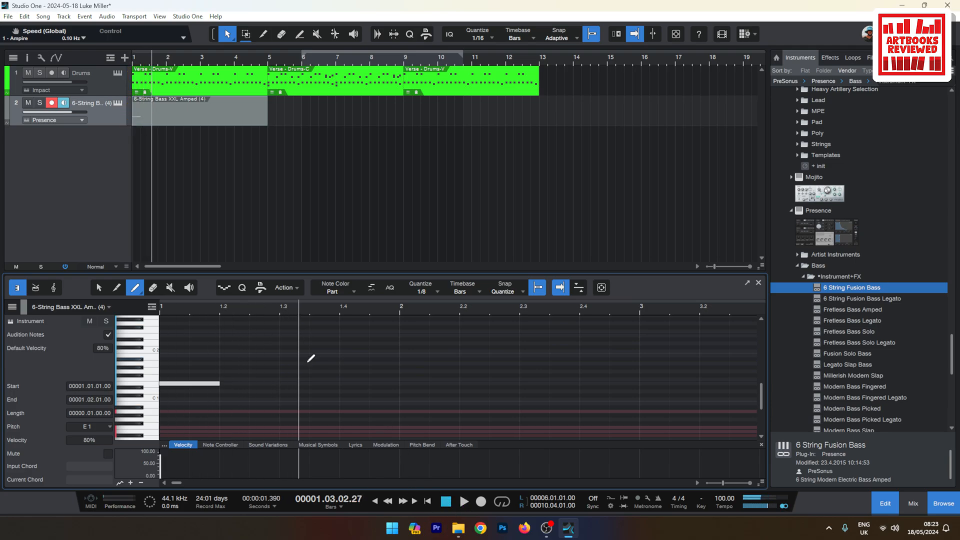
left_click(440, 505)
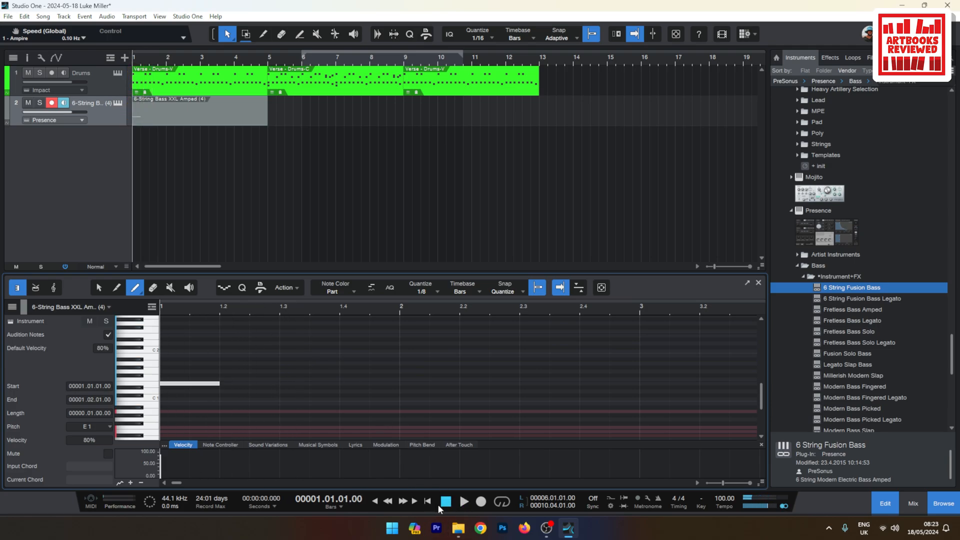
left_click(464, 503)
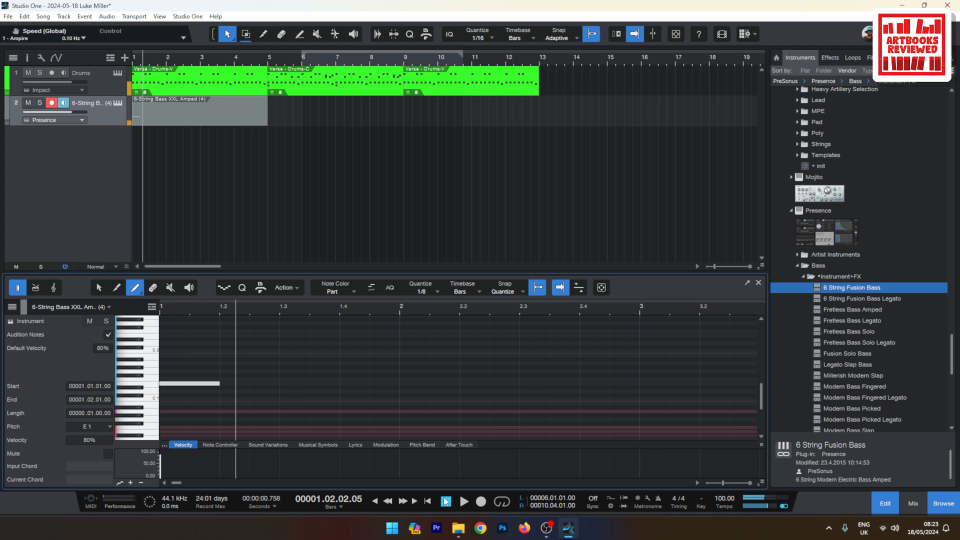
Draw an eighth note on E1 at 1.2.3 and a quarter note on E1 at 1.3, and play them back.
left_click(255, 384)
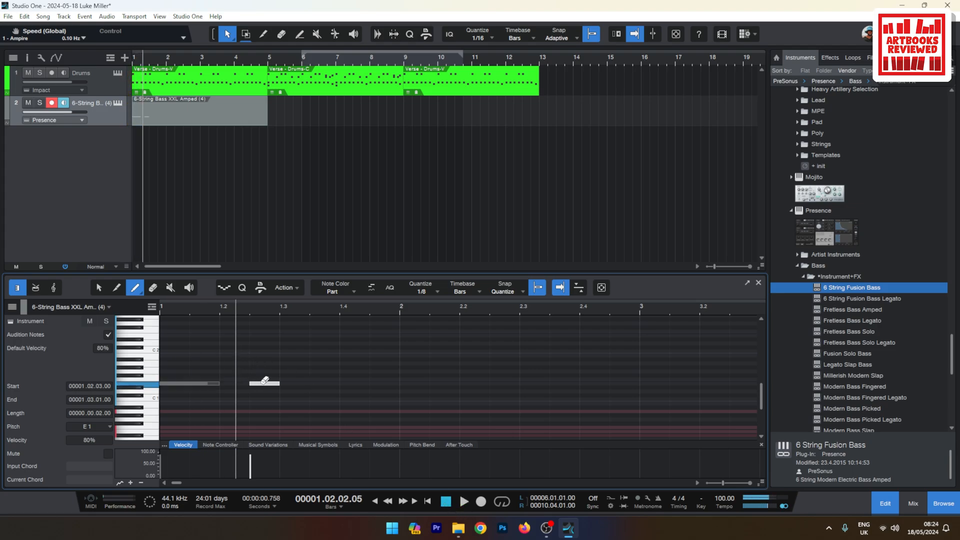
left_click_drag(283, 384, 336, 384)
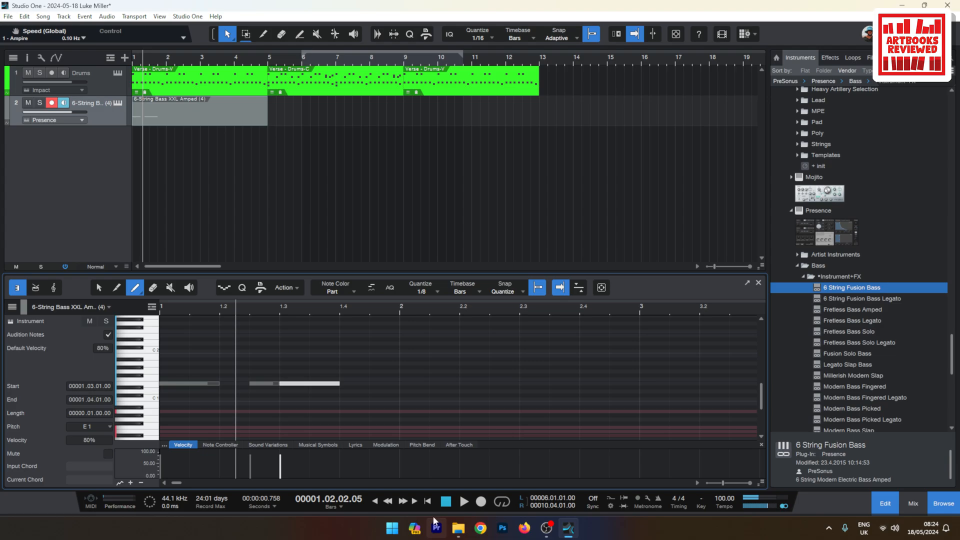
key("space")
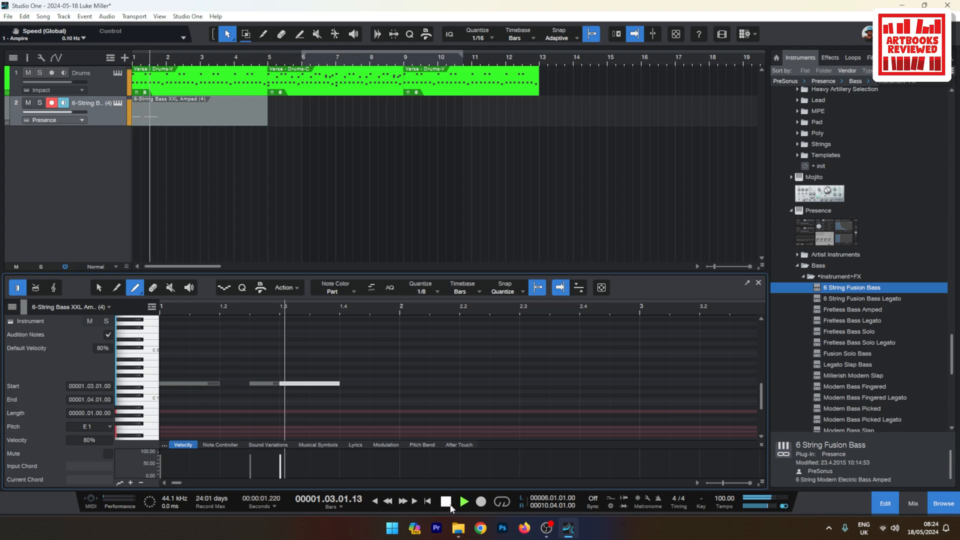
left_click(446, 503)
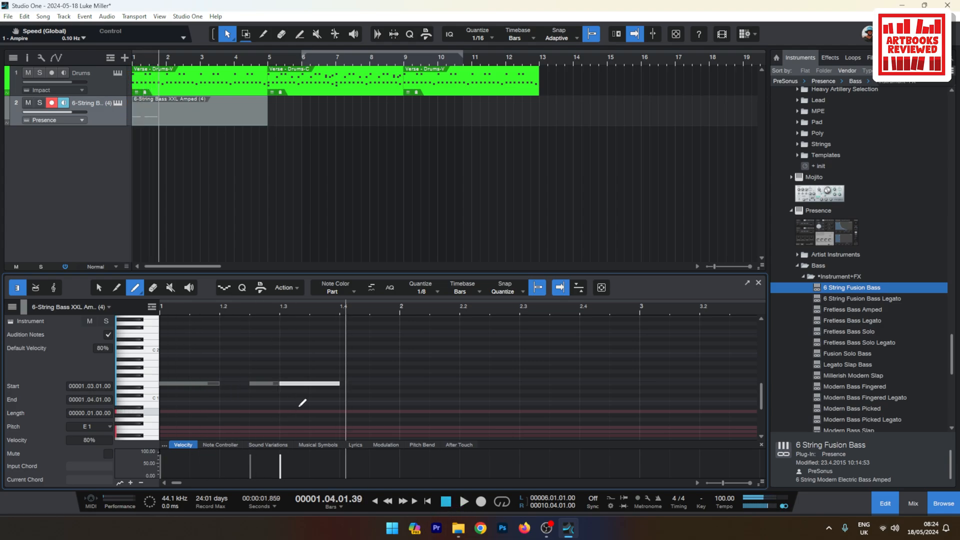
Set the note editor's quantize to 1/16, shorten the E1 note at 1.2.3 to a sixteenth, and audition bar 1.
left_click(270, 386)
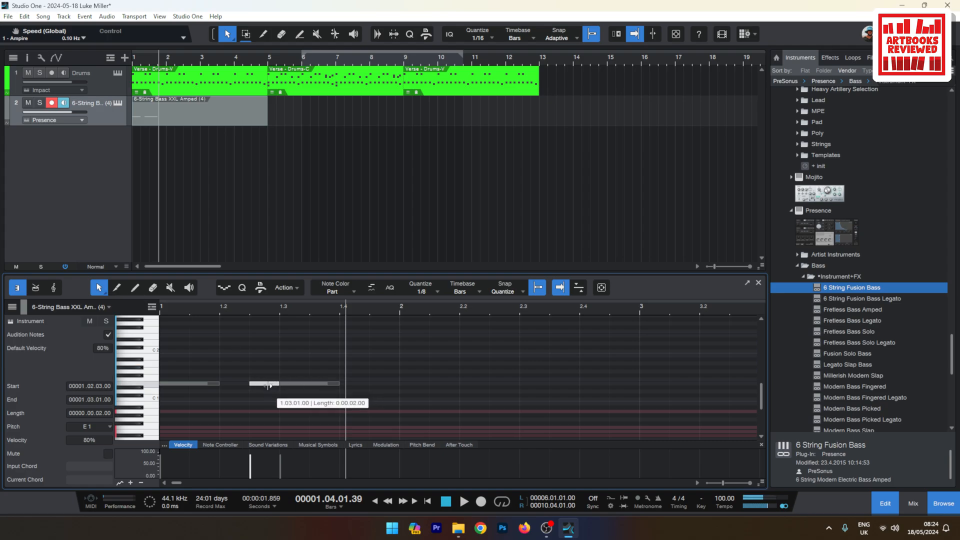
left_click(420, 289)
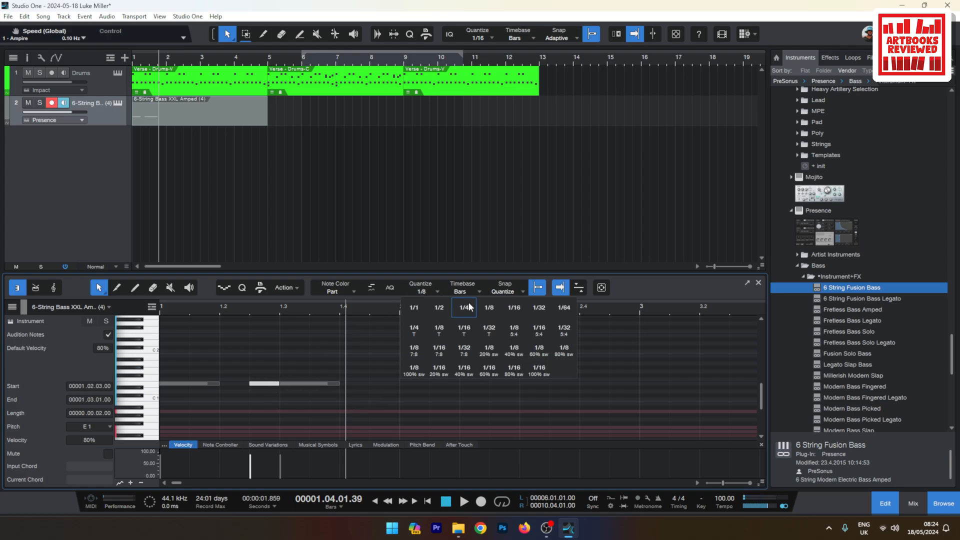
left_click(516, 310)
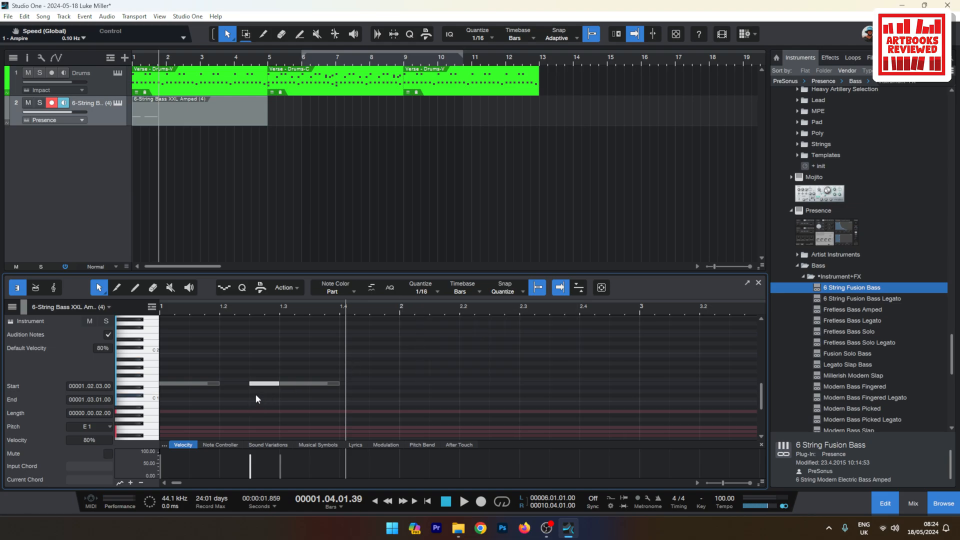
left_click_drag(278, 384, 266, 384)
left_click(429, 502)
left_click(464, 502)
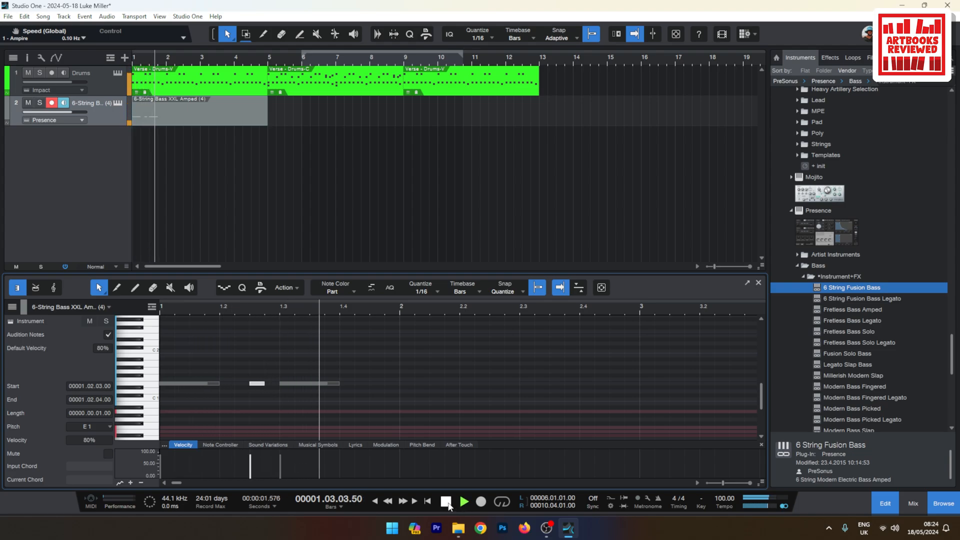
left_click(449, 503)
Copy bar 1's three-note E1 pattern, align the copy with the start of bar 2, and audition its timing.
left_click_drag(348, 401, 400, 389)
left_click(428, 501)
left_click(465, 502)
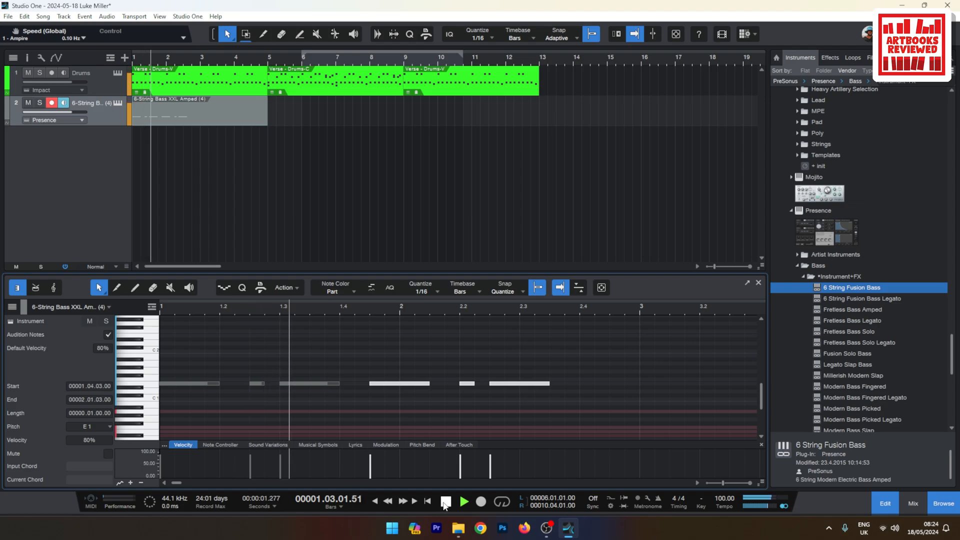
key("space")
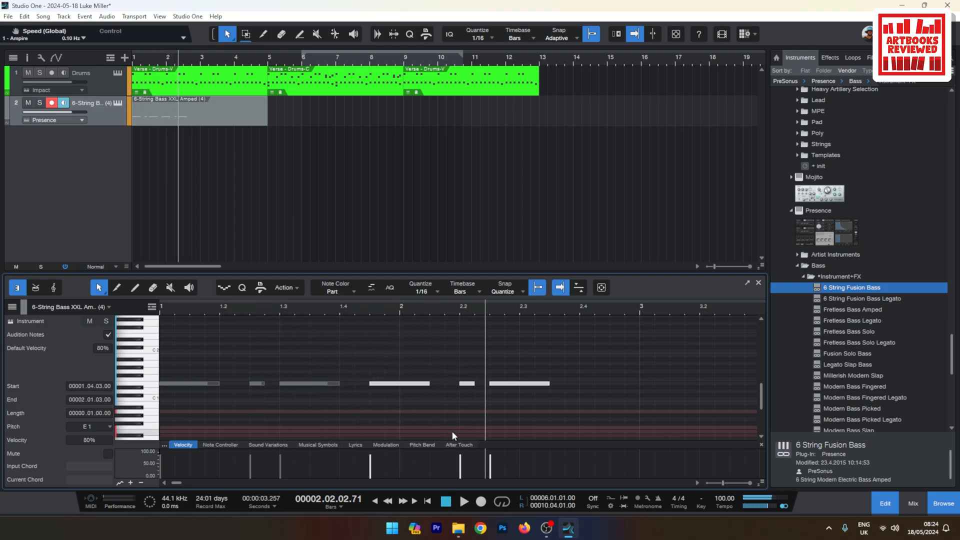
left_click_drag(395, 384, 444, 397)
left_click(451, 502)
key("space")
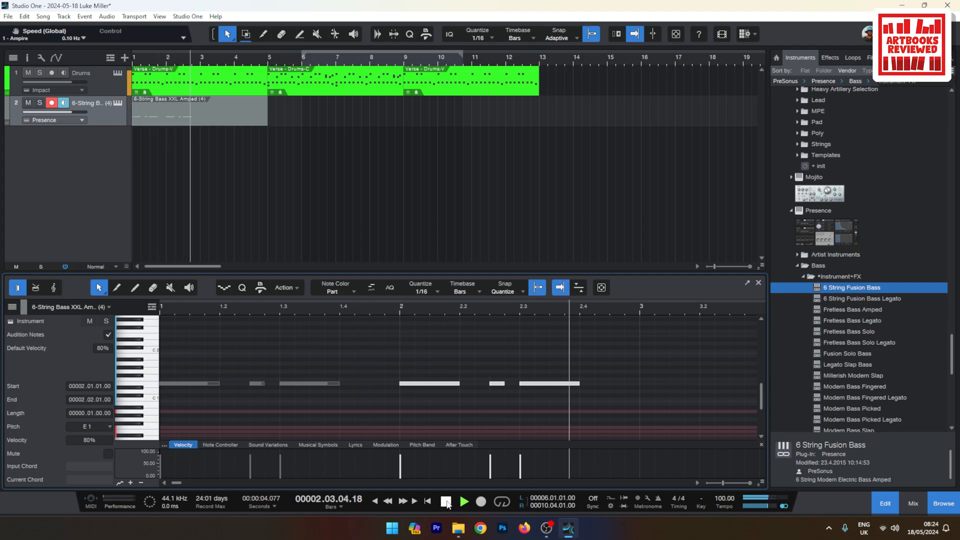
left_click(445, 505)
Duplicate the E1 pattern of bars 1 and 2 into bars 3 and 4 and play the four bars.
left_click_drag(629, 398, 655, 387)
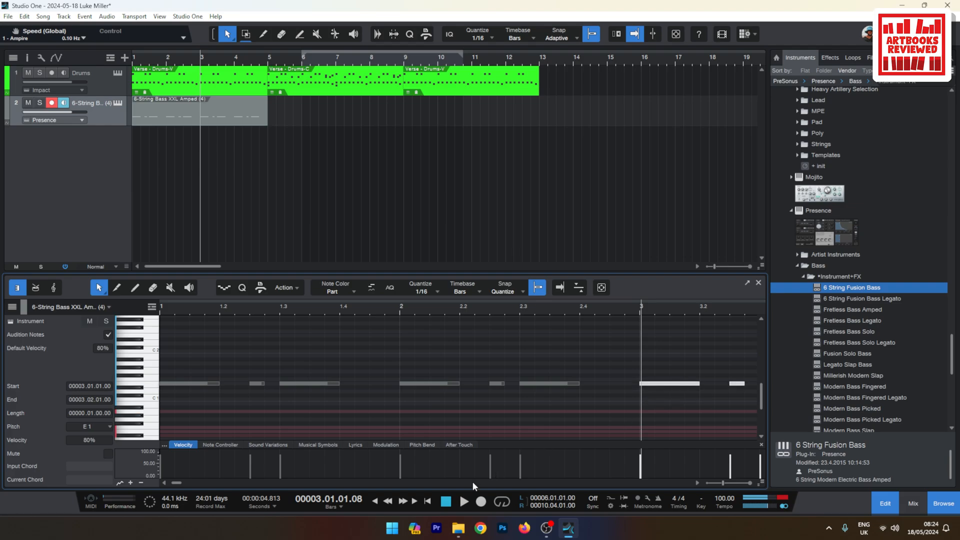
left_click(445, 501)
left_click(464, 501)
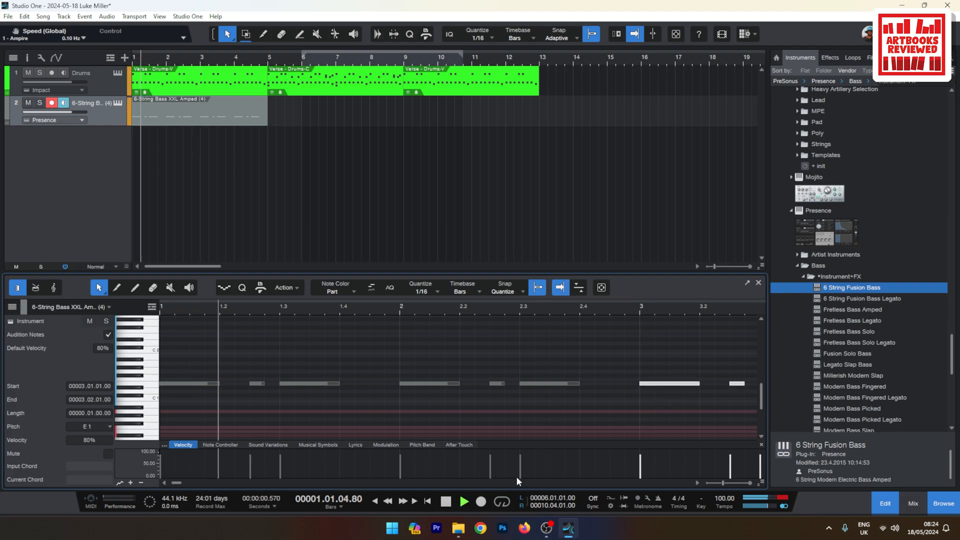
left_click(707, 483)
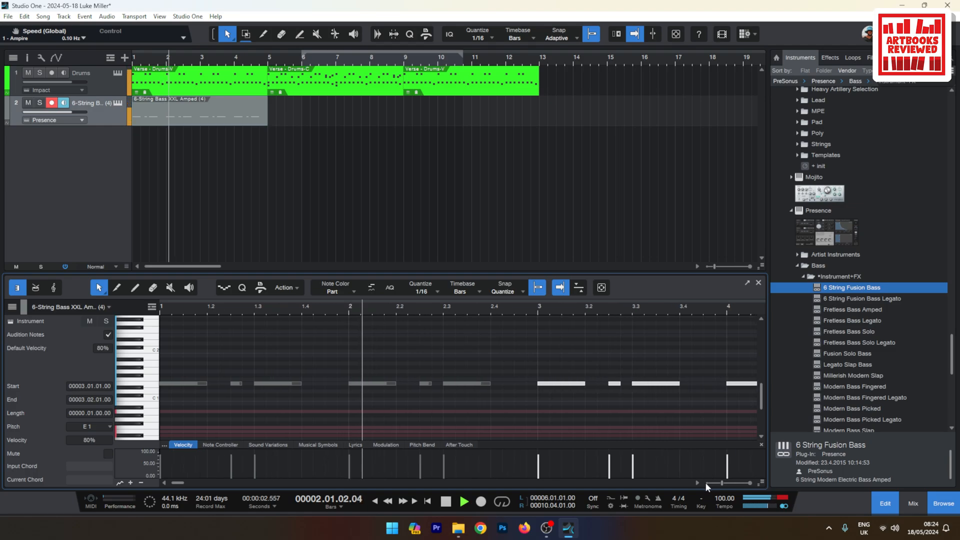
left_click(707, 483)
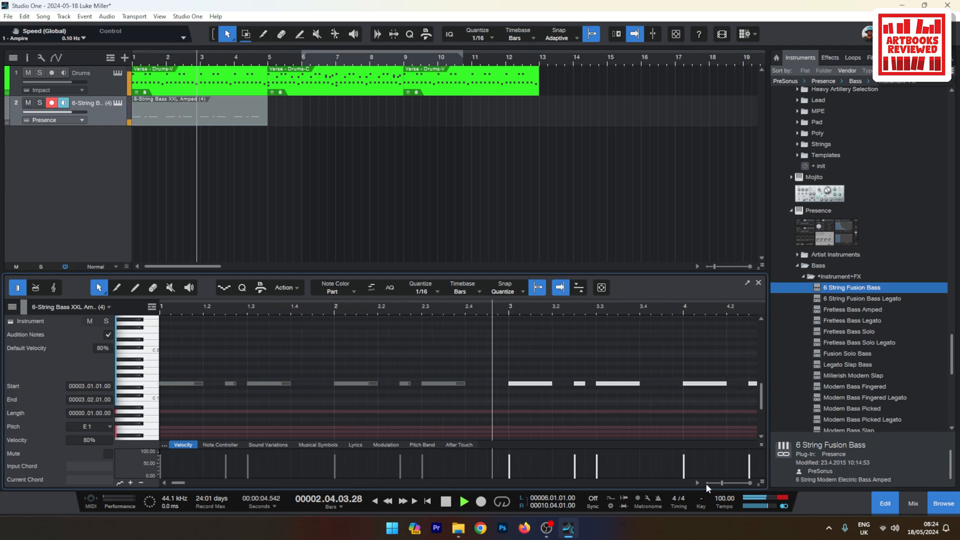
left_click(707, 485)
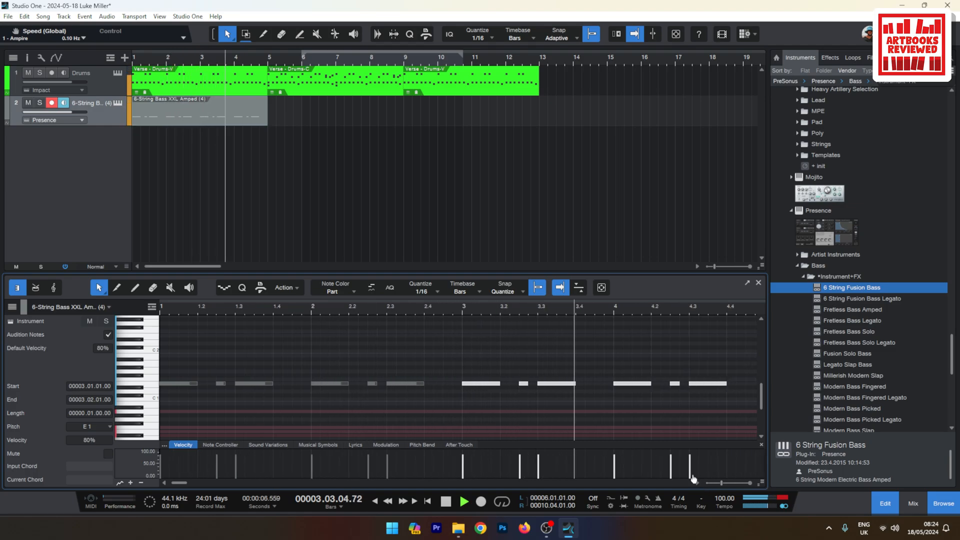
left_click(446, 502)
Draw an eighth note on G1 at beat 4 of bar 4 and audition the end of the first bass part.
left_click_drag(179, 486, 186, 485)
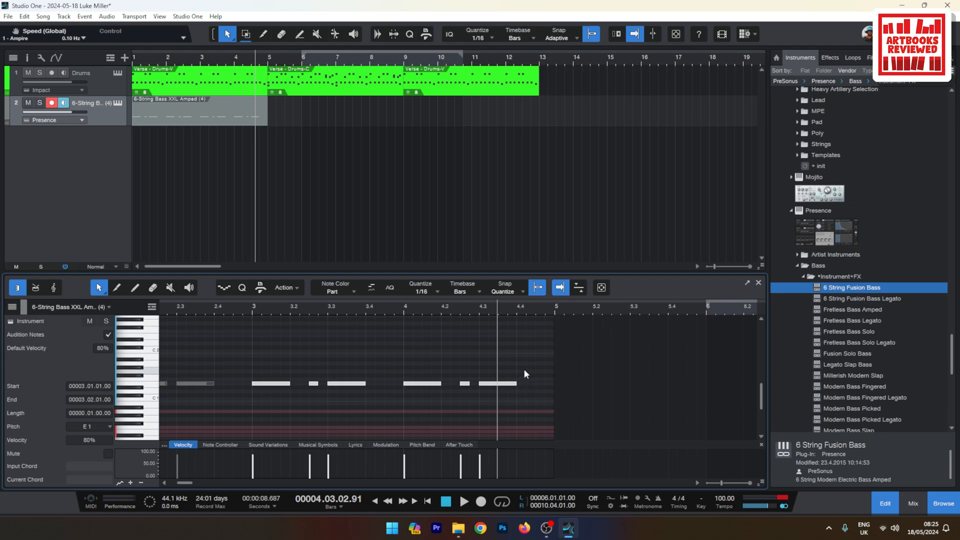
left_click(523, 371)
left_click(136, 288)
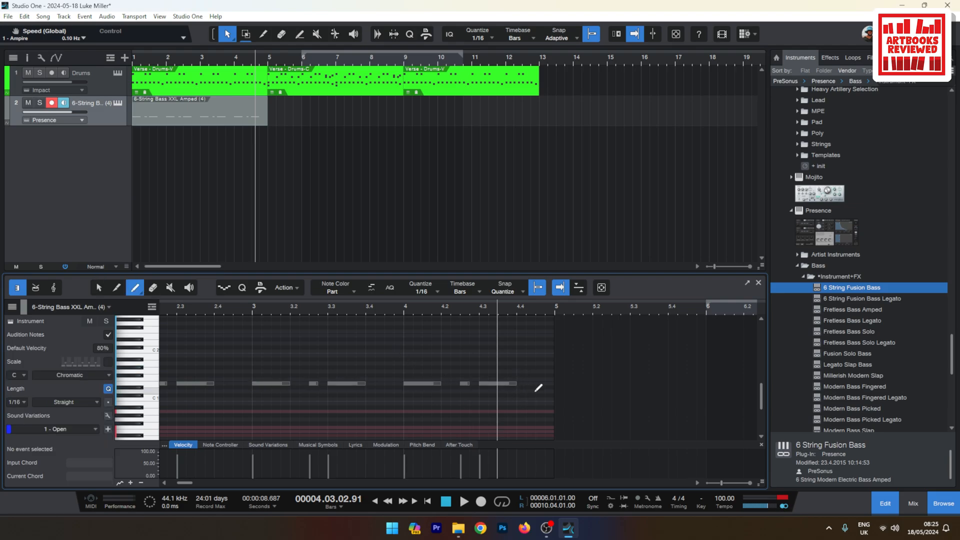
left_click(520, 373)
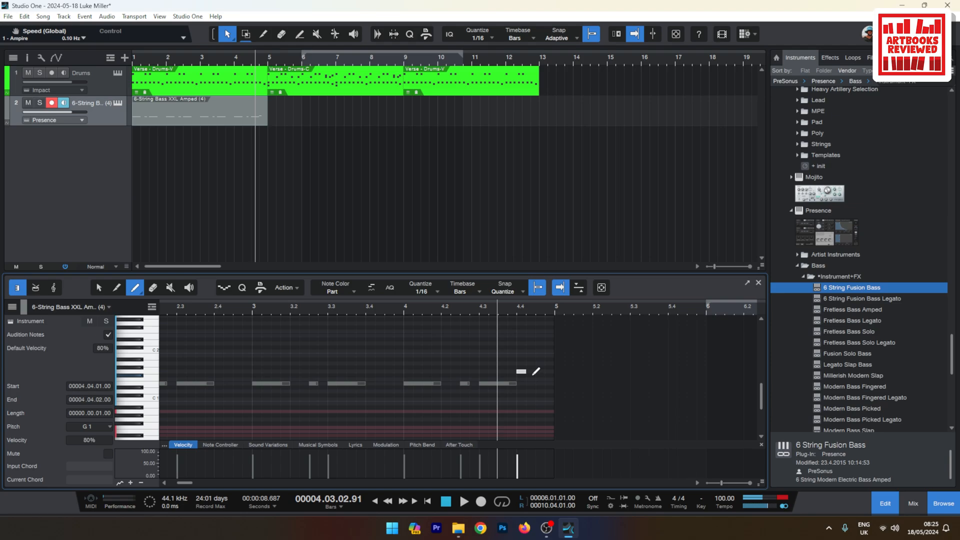
left_click_drag(524, 373, 536, 374)
left_click(325, 314)
left_click(464, 502)
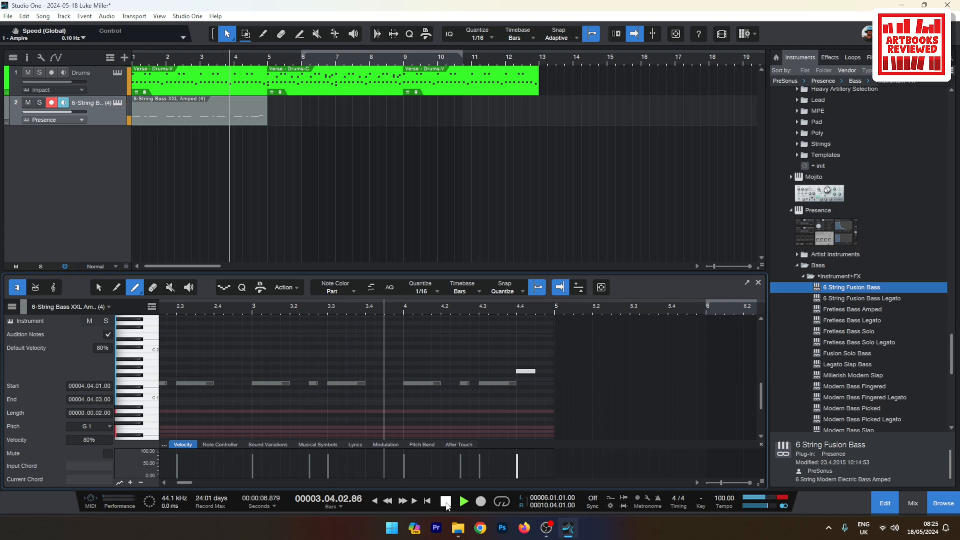
left_click(446, 502)
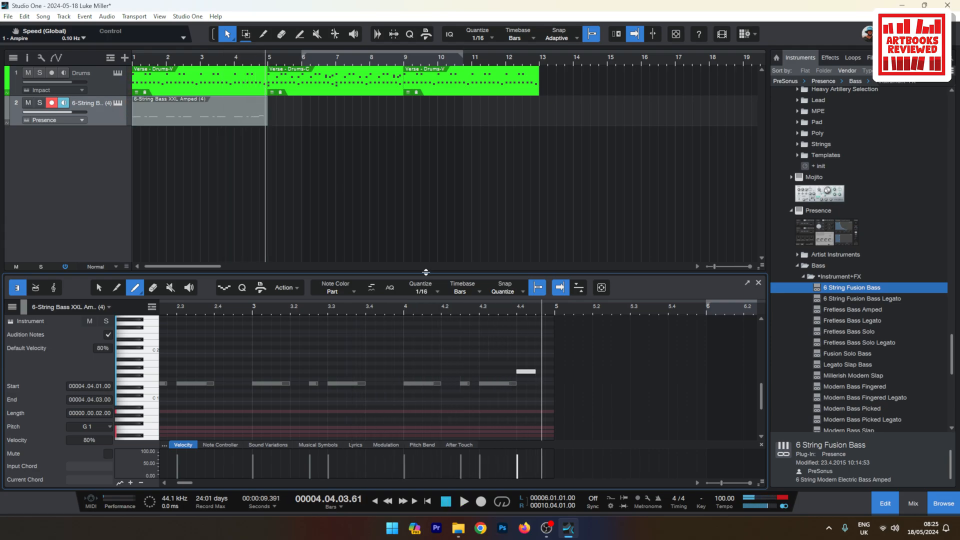
Create a four-bar bass part at bar 5 and draw A1 quarter notes at 5.1 and 5.3 with a sixteenth at 5.2.3.
left_click_drag(273, 113, 403, 104)
left_click(559, 363)
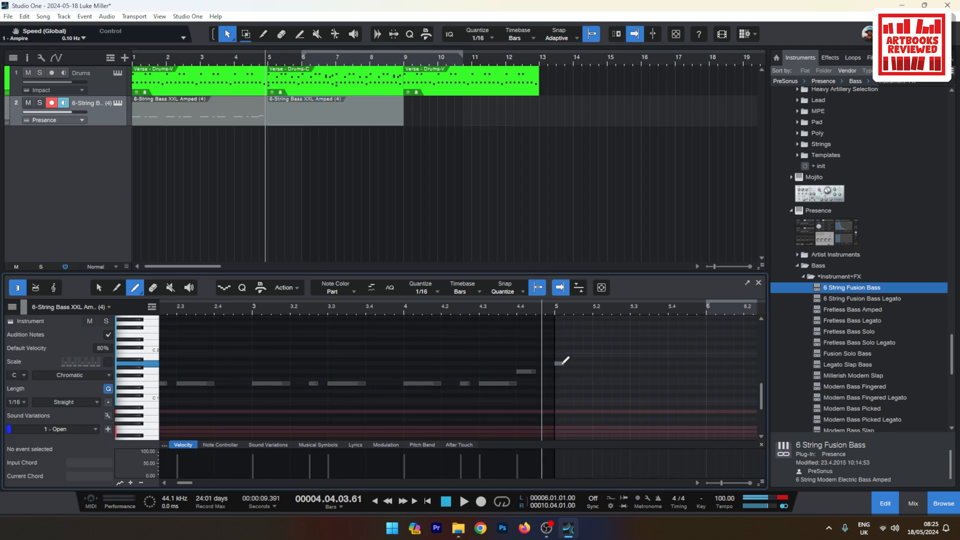
left_click_drag(566, 364, 593, 364)
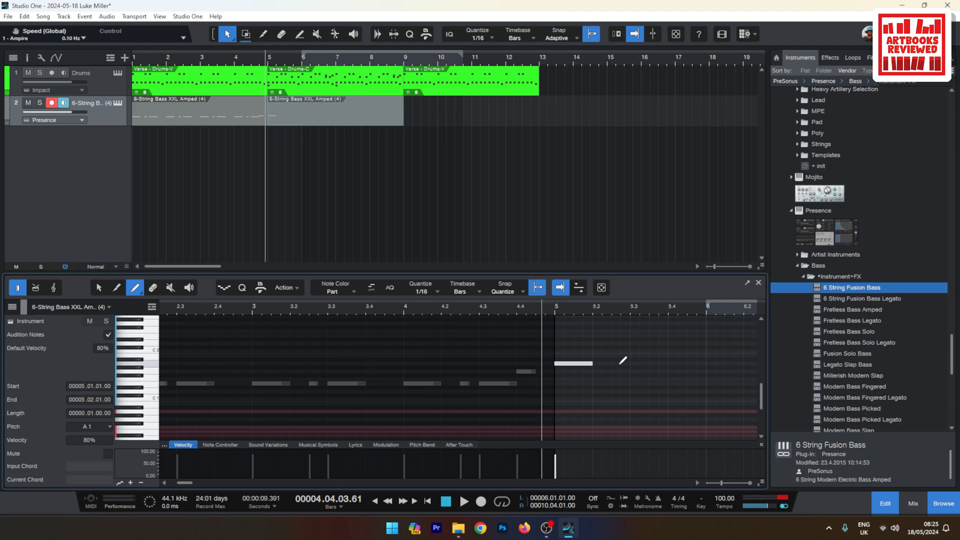
left_click(616, 363)
left_click_drag(631, 364, 668, 364)
left_click(463, 502)
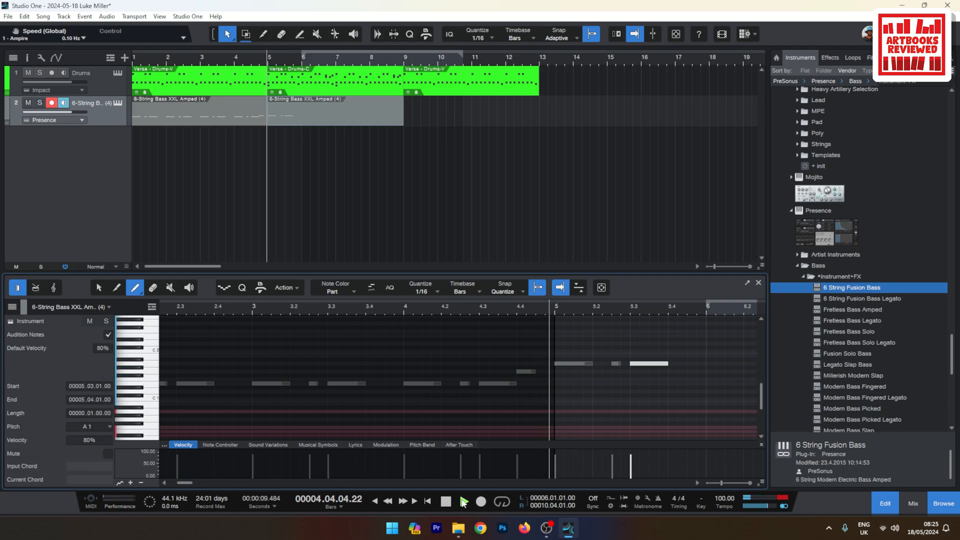
left_click(450, 504)
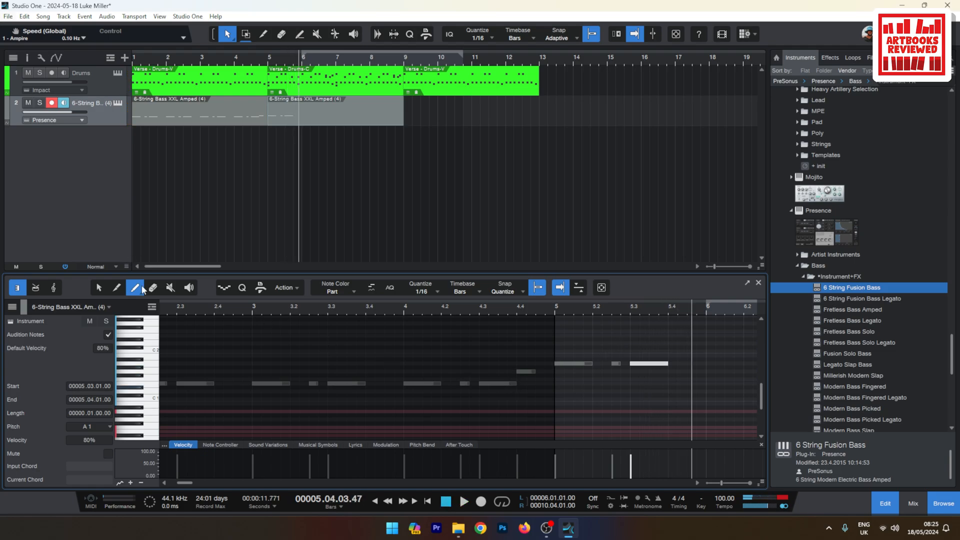
Copy the three A1 notes of bar 5 to the start of bar 6 and audition the transition from bar 5.
left_click(100, 287)
left_click_drag(678, 385, 721, 367)
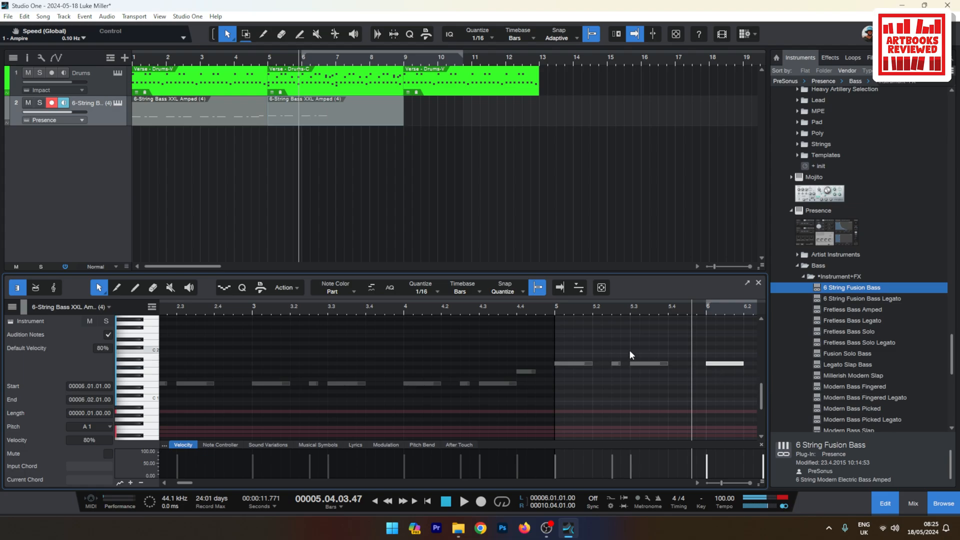
left_click(543, 312)
left_click(464, 504)
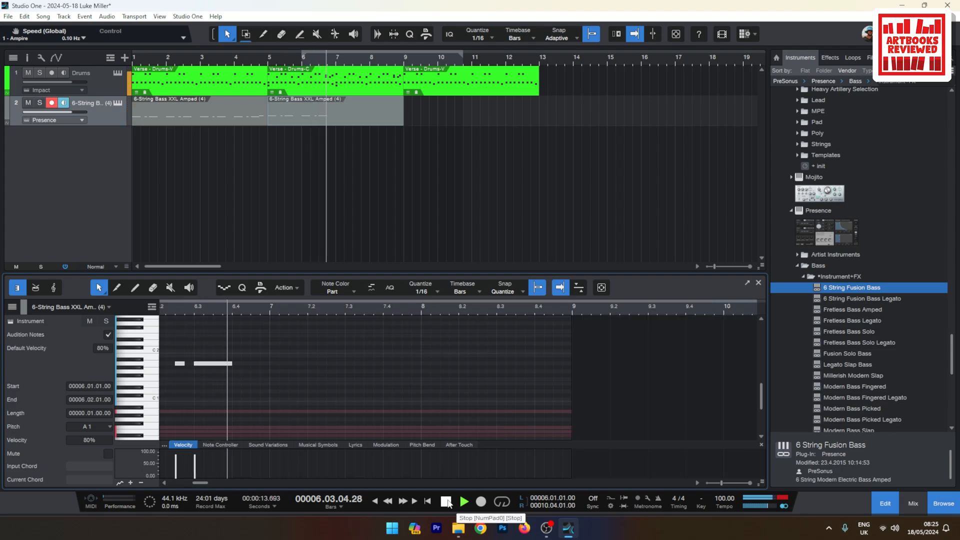
left_click(449, 502)
Copy the three-note A1 pattern to the start of bar 7, audition it, and return the playhead to bar 5.
left_click(271, 310)
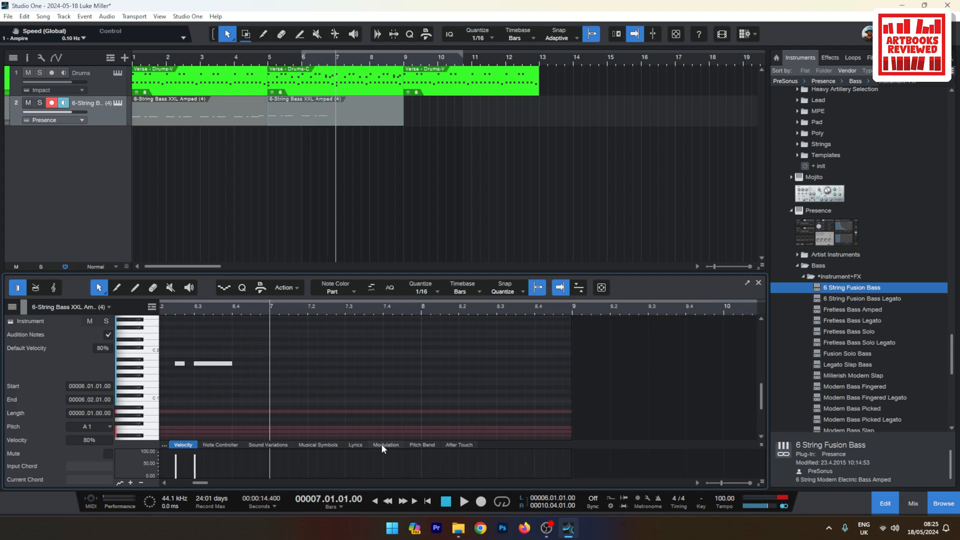
left_click_drag(200, 483, 197, 483)
left_click_drag(288, 368, 439, 368)
left_click(266, 307)
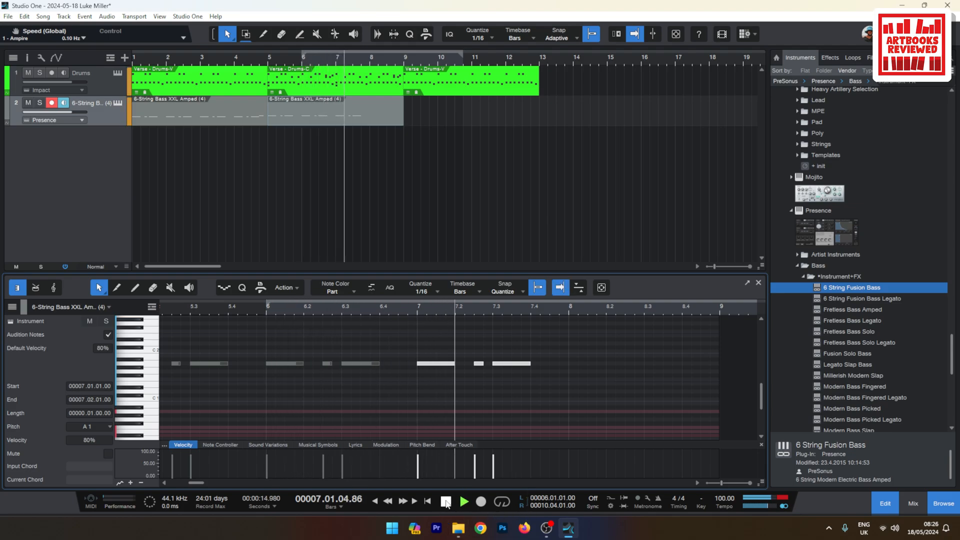
key("space")
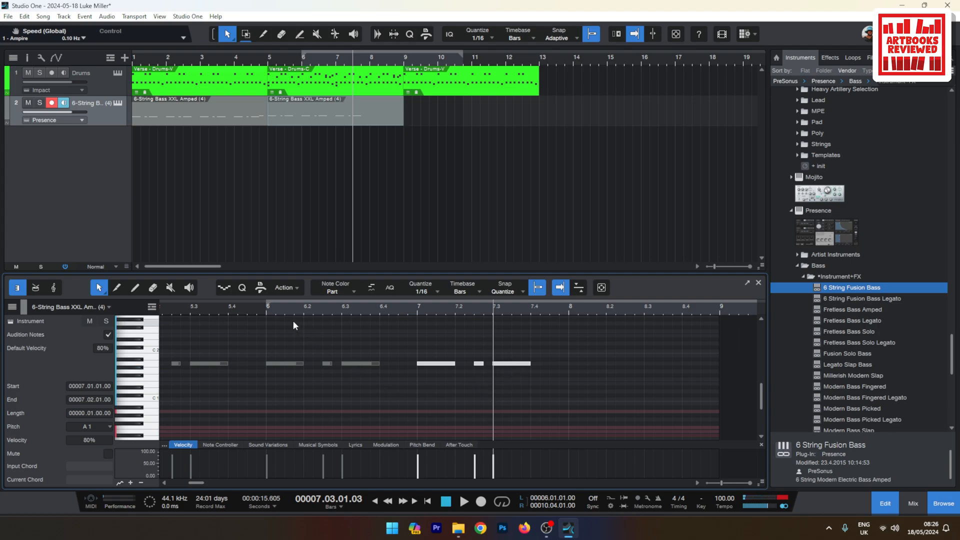
left_click(269, 60)
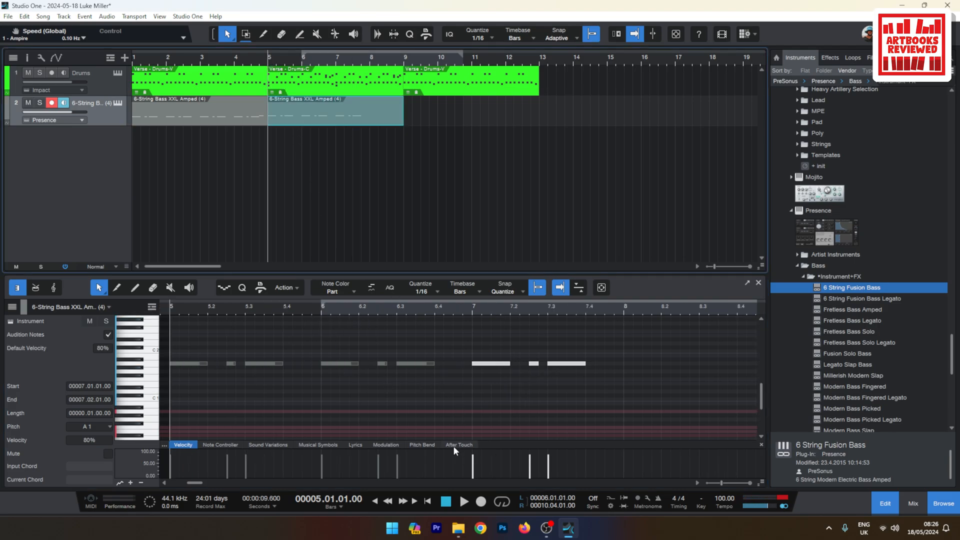
Audition from bar 5, copy the three A1 notes of bar 7 to the start of bar 8, and play them back.
left_click(466, 504)
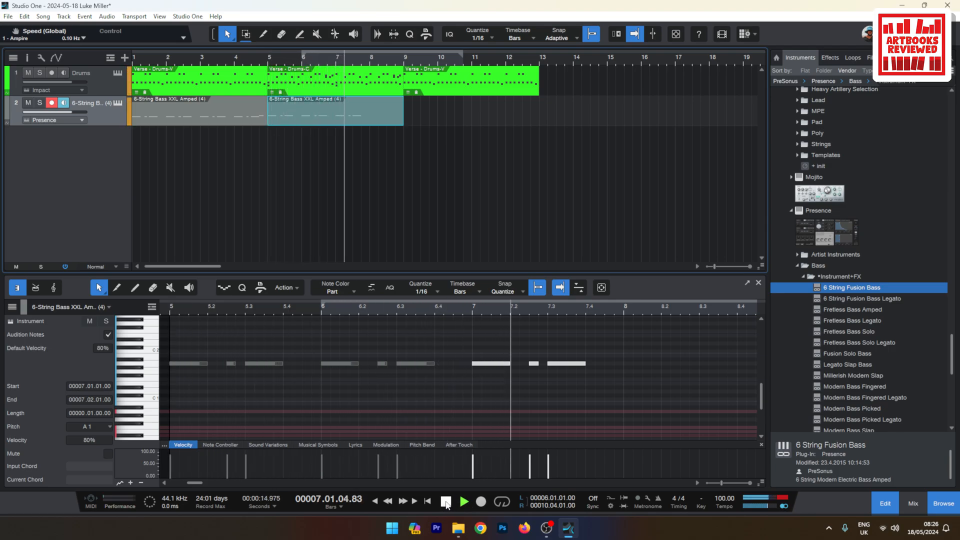
left_click(446, 503)
left_click_drag(467, 337, 580, 384)
left_click_drag(493, 367, 650, 362)
left_click(464, 503)
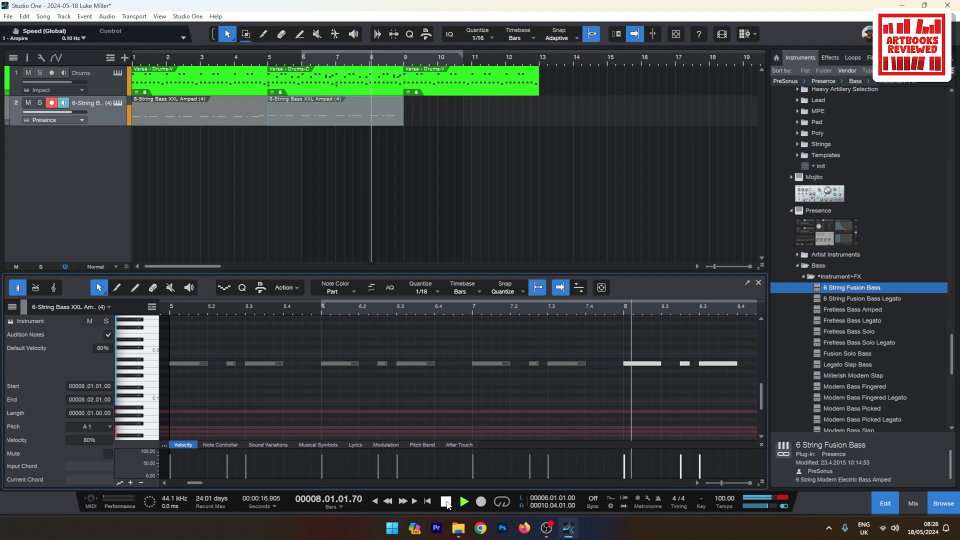
left_click(449, 504)
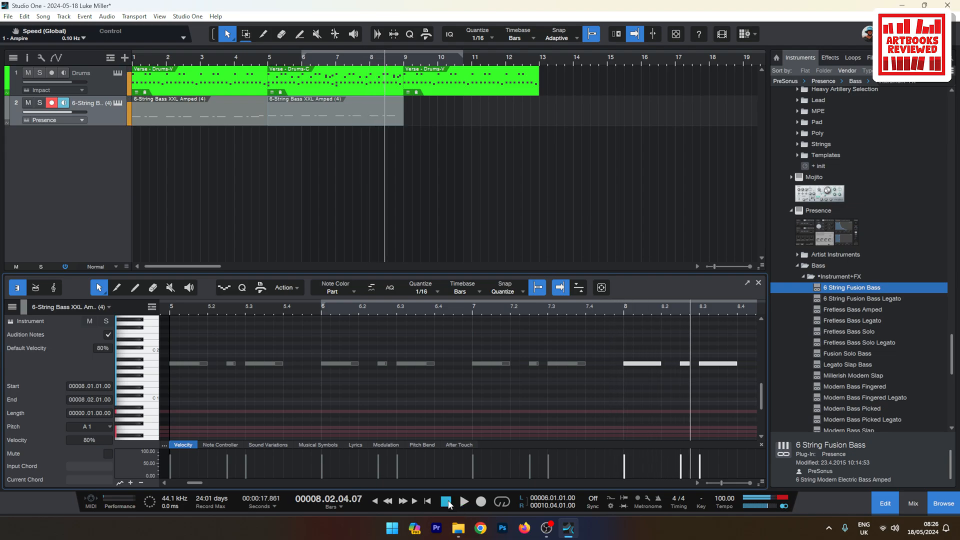
Raise the bass note at beat 3 of bar 8 to B1 and shorten it to an eighth note.
left_click(684, 358)
left_click(706, 363)
left_click(703, 358)
left_click(705, 363)
left_click_drag(705, 367, 707, 361)
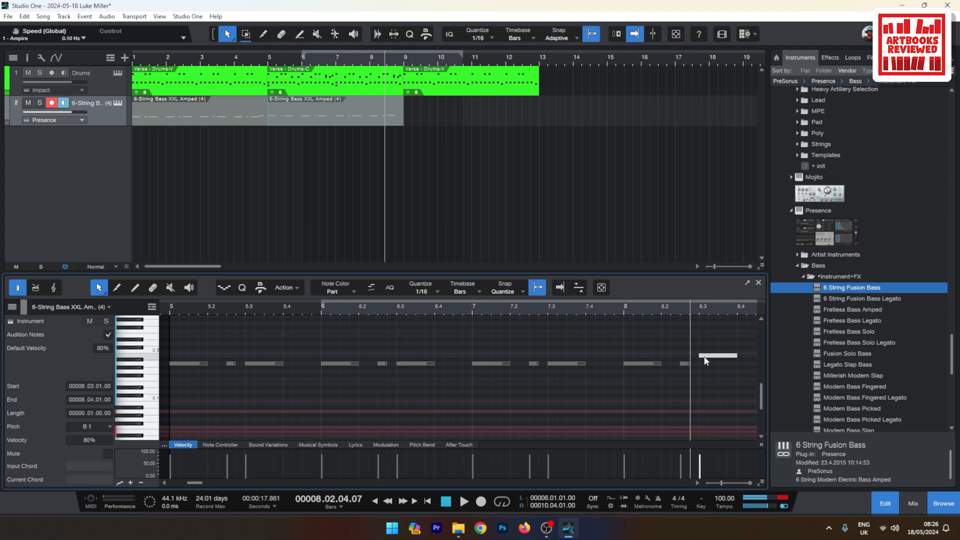
left_click(118, 289)
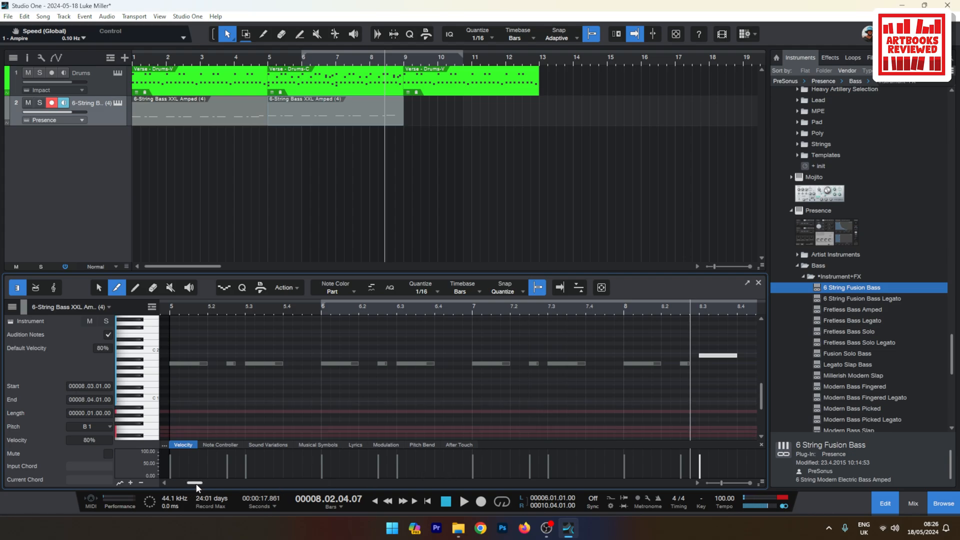
left_click_drag(196, 484, 201, 484)
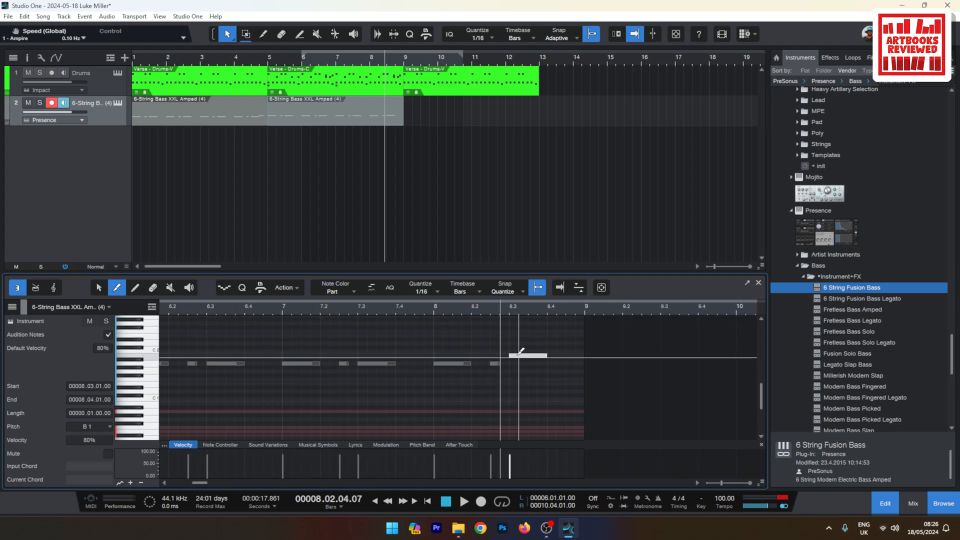
left_click(539, 367)
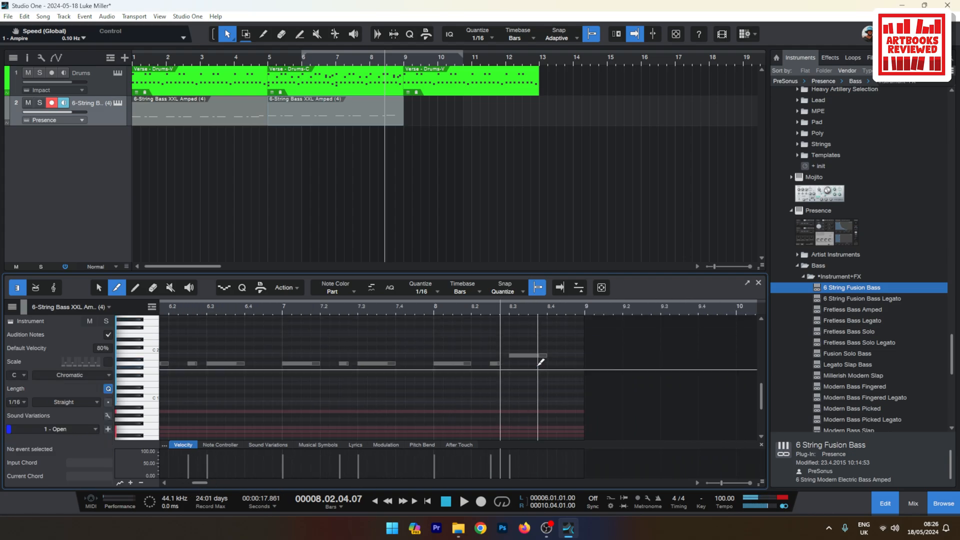
left_click(530, 356)
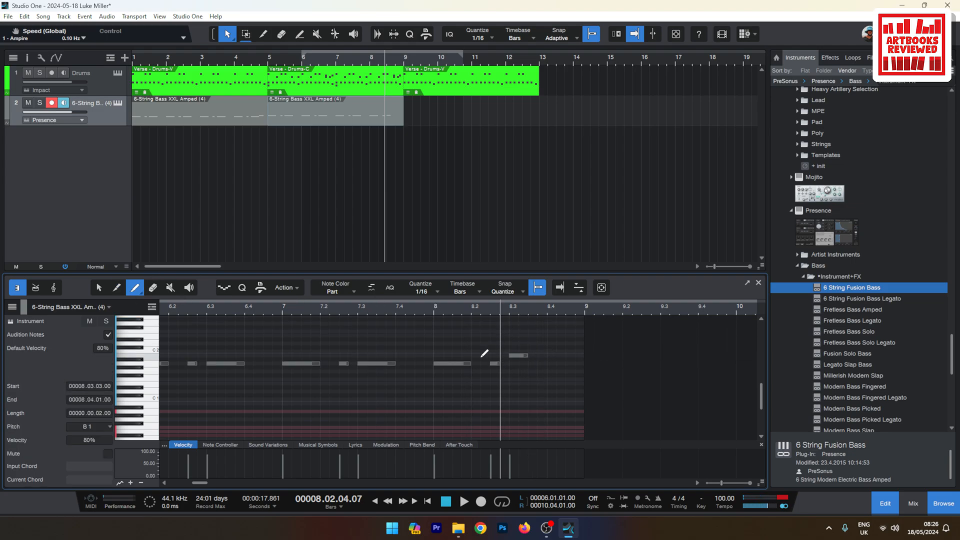
Draw descending eighth notes after the B1 in bar 8: A1 at 8.3.3, G1 at 8.4 and F#1 at 8.4.3.
left_click(119, 288)
left_click(135, 287)
left_click_drag(504, 306, 517, 307)
left_click(527, 355)
left_click_drag(529, 357, 569, 372)
left_click(581, 385)
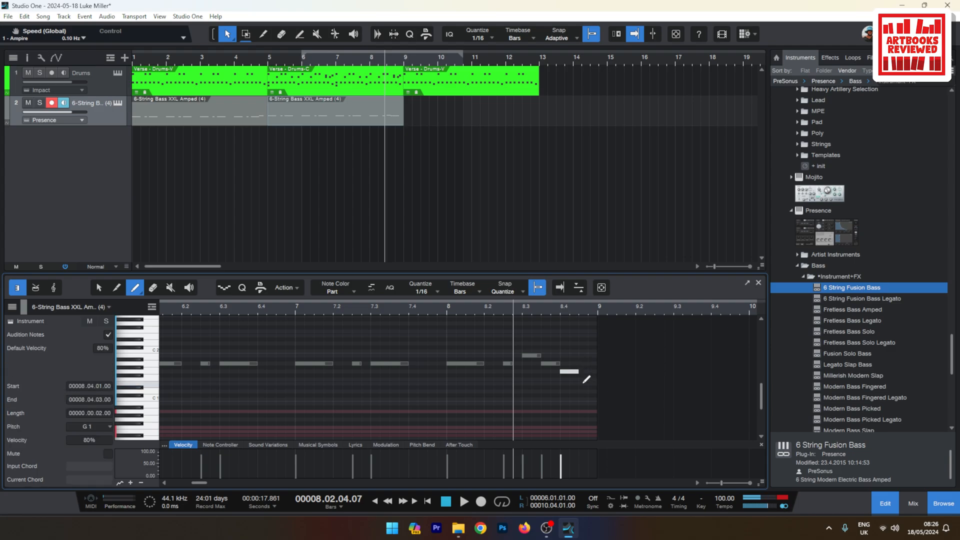
left_click_drag(594, 382, 587, 378)
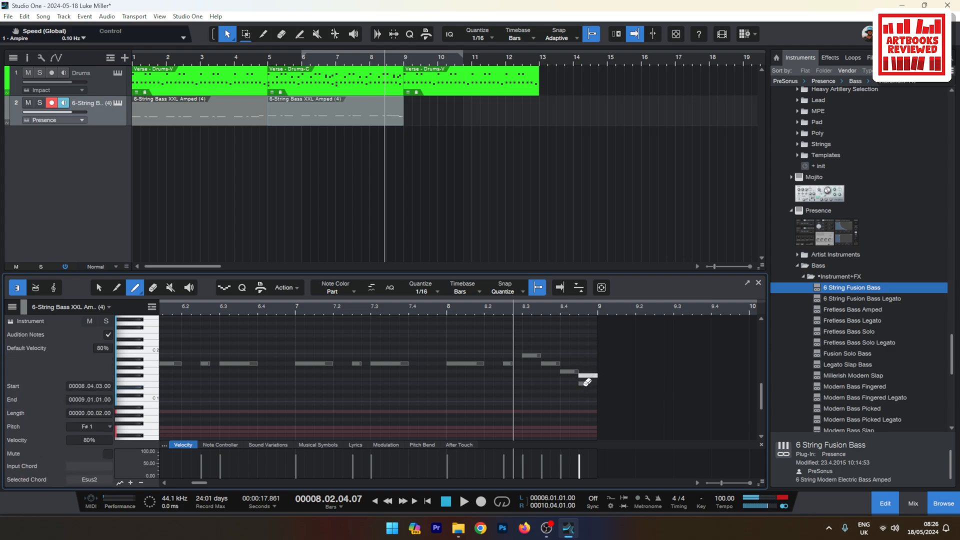
Audition the bass line from the start of bar 7 through the descending run at the end of bar 8.
left_click(422, 313)
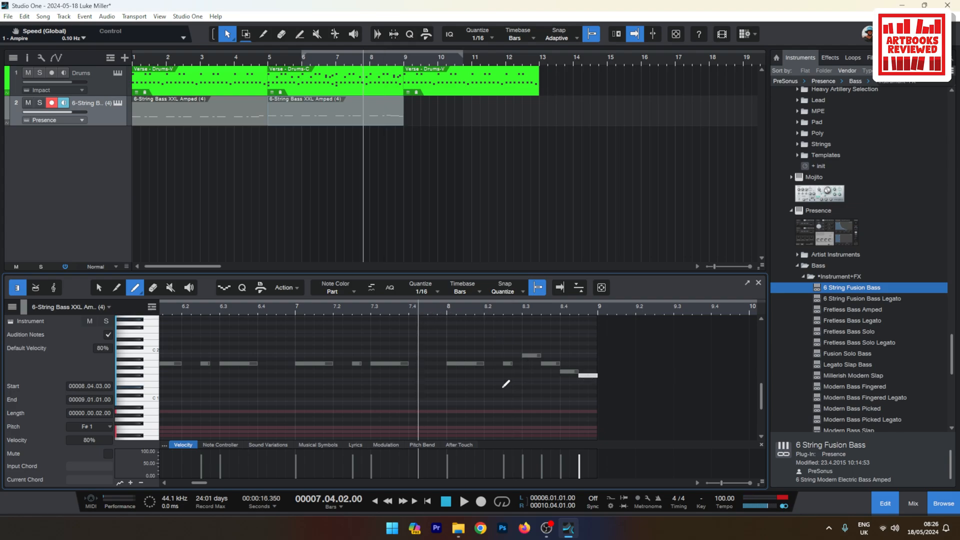
left_click(296, 307)
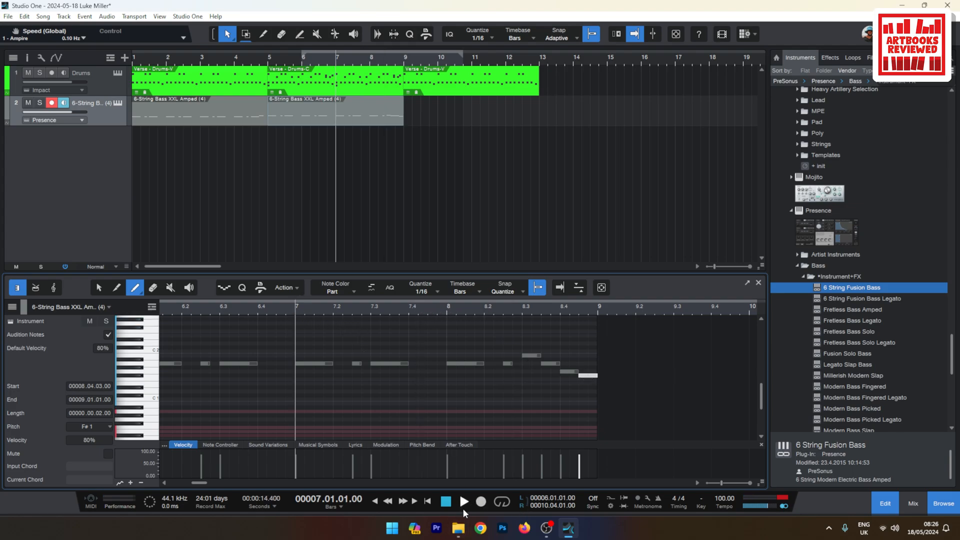
left_click(464, 508)
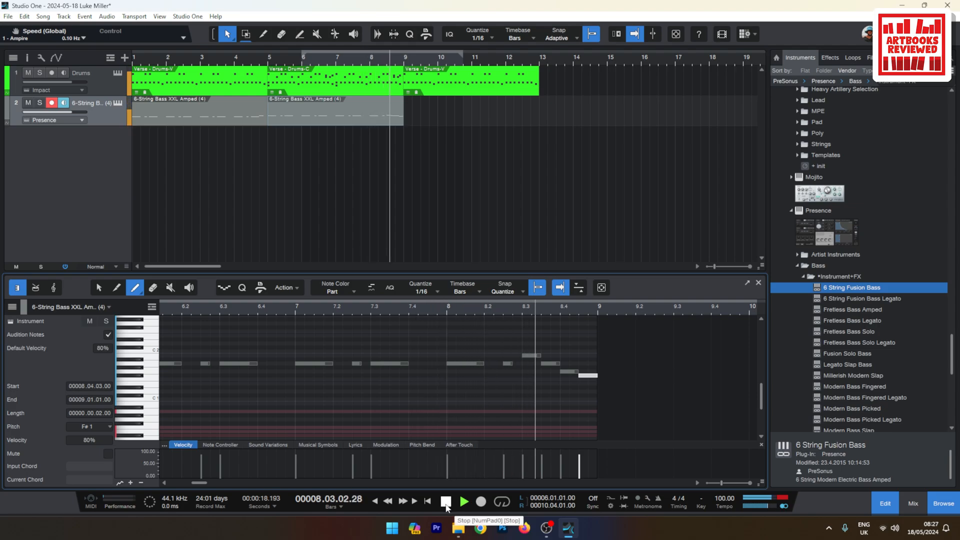
left_click(449, 504)
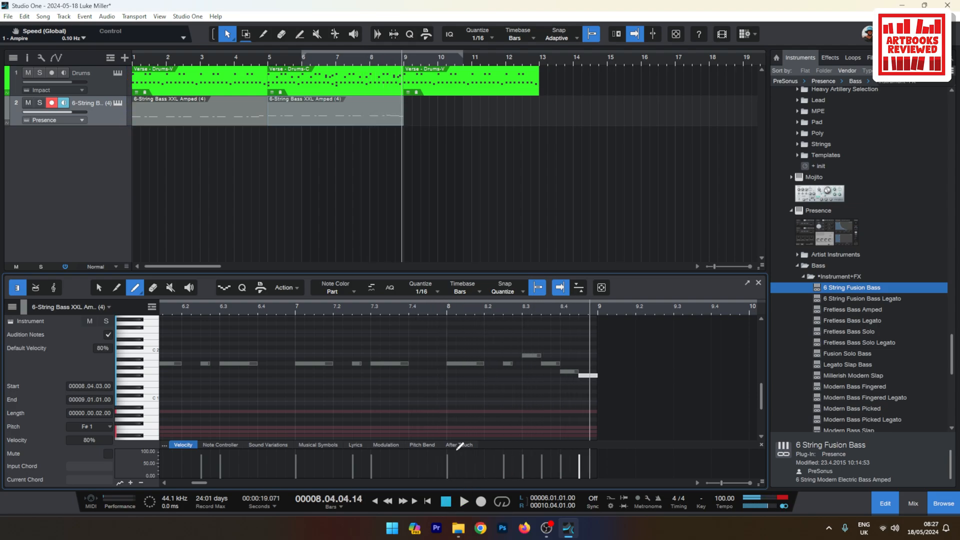
Duplicate both four-bar bass parts to start at bar 9 and copy the Drums-C part from bar 5 to bar 13.
left_click_drag(435, 150, 457, 103)
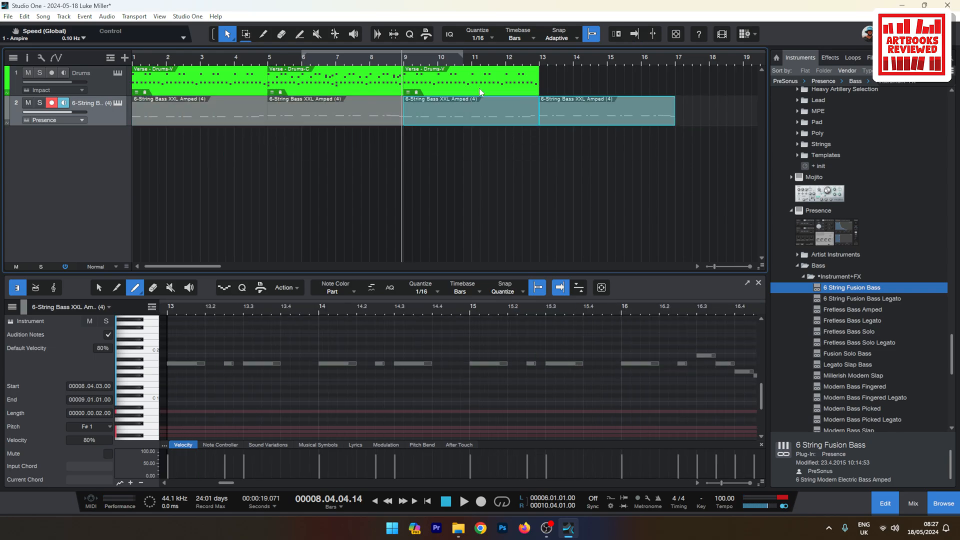
left_click(358, 87)
left_click_drag(343, 83, 632, 86)
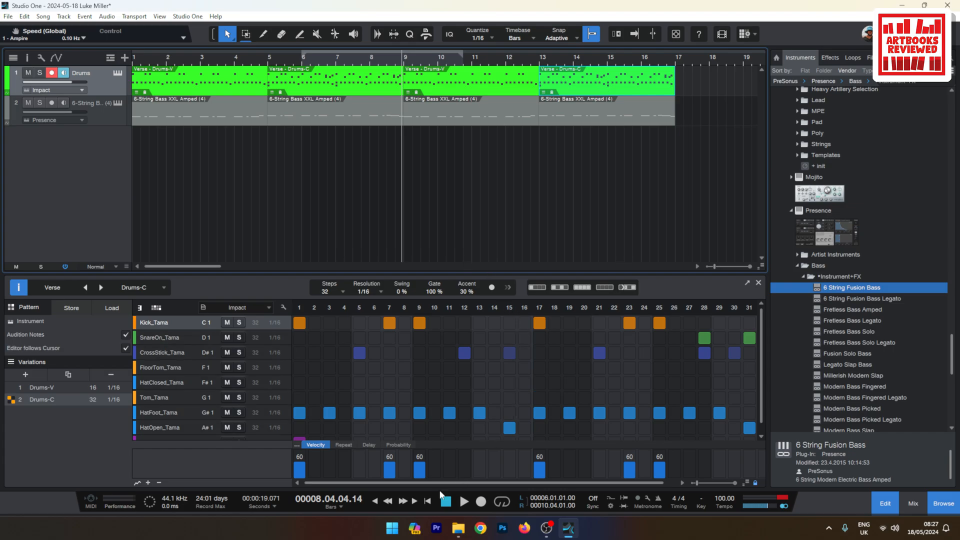
Play the arrangement from the start of the song and open the mixer during playback.
left_click(427, 501)
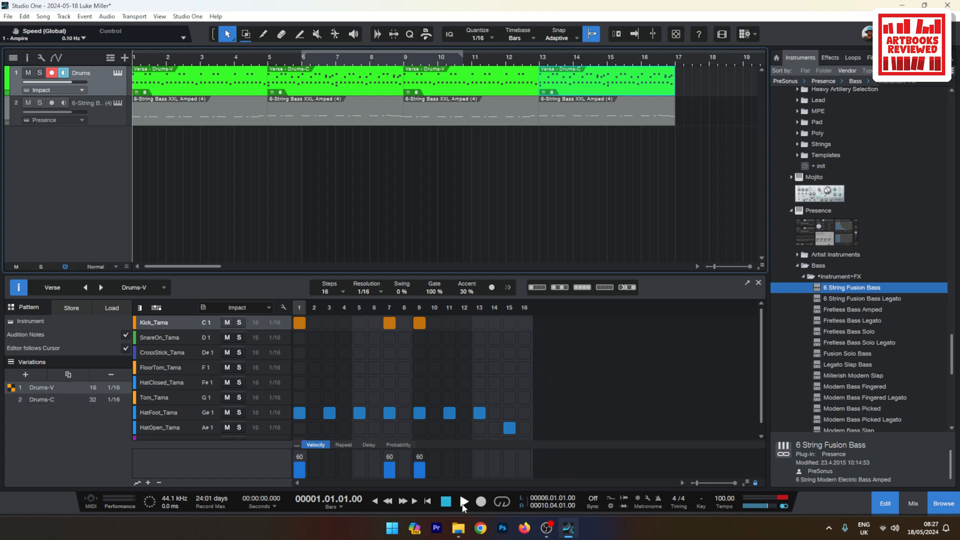
left_click(465, 502)
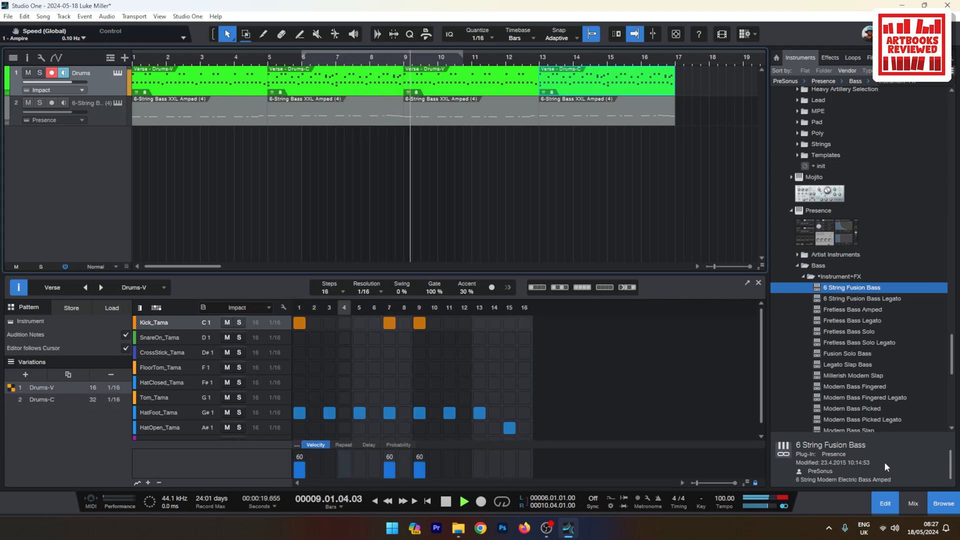
left_click(913, 503)
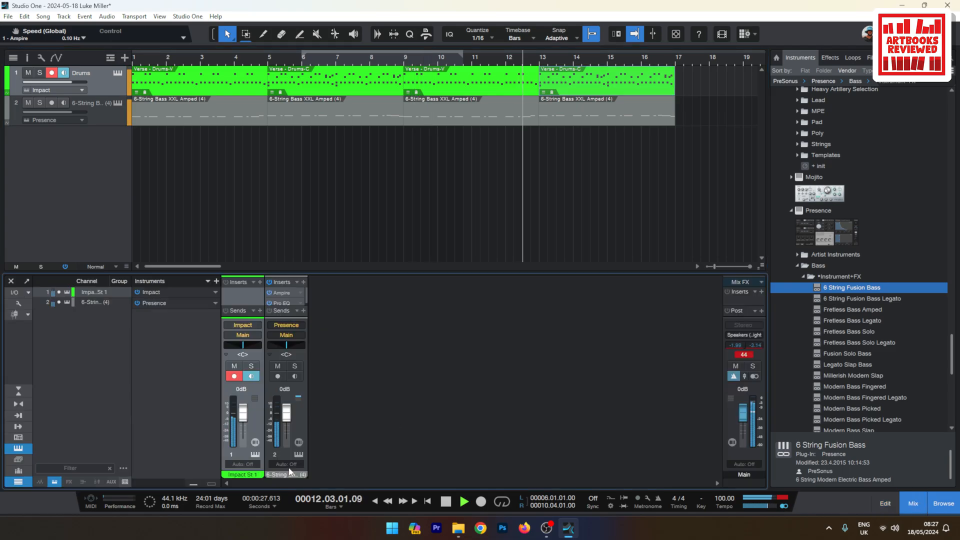